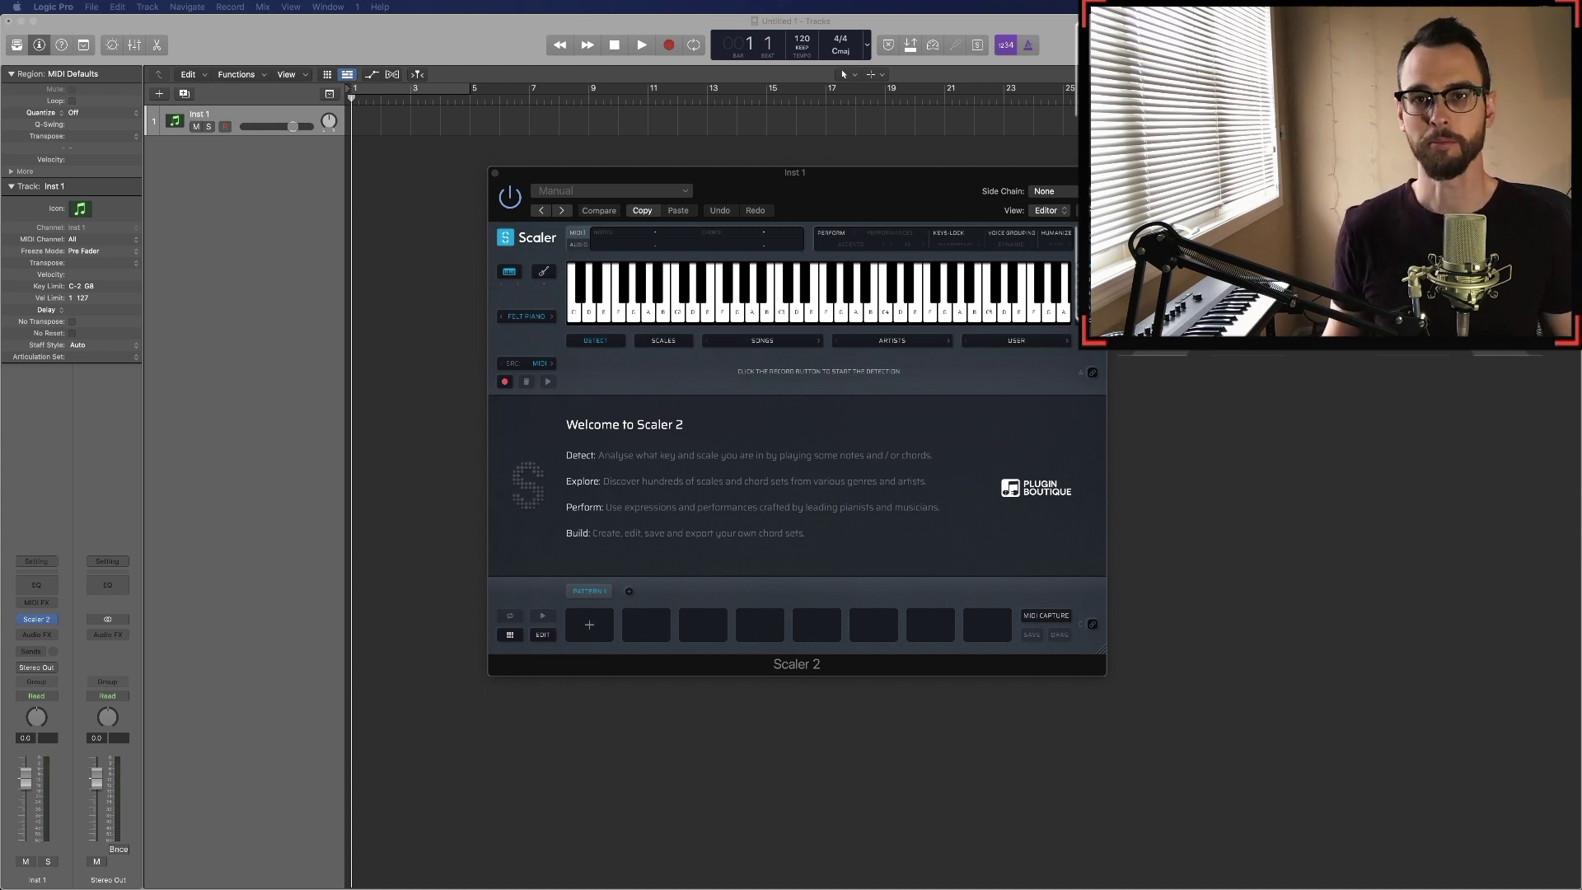
Reposition the Scaler 2 plugin window and look through its list of instrument sounds
left_click_drag(917, 173, 874, 149)
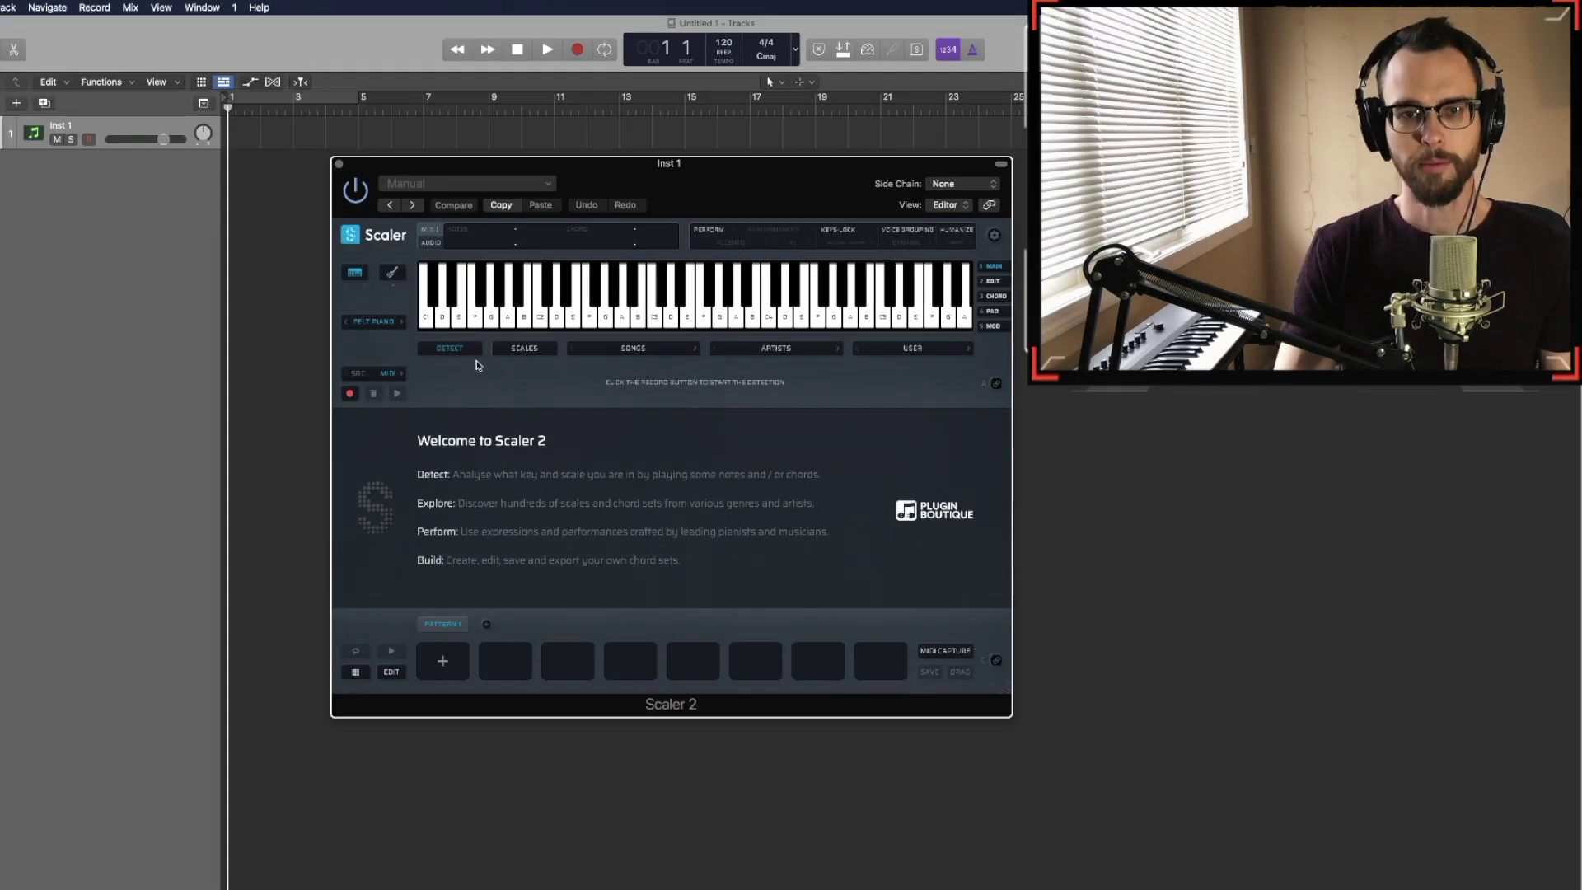
left_click(368, 323)
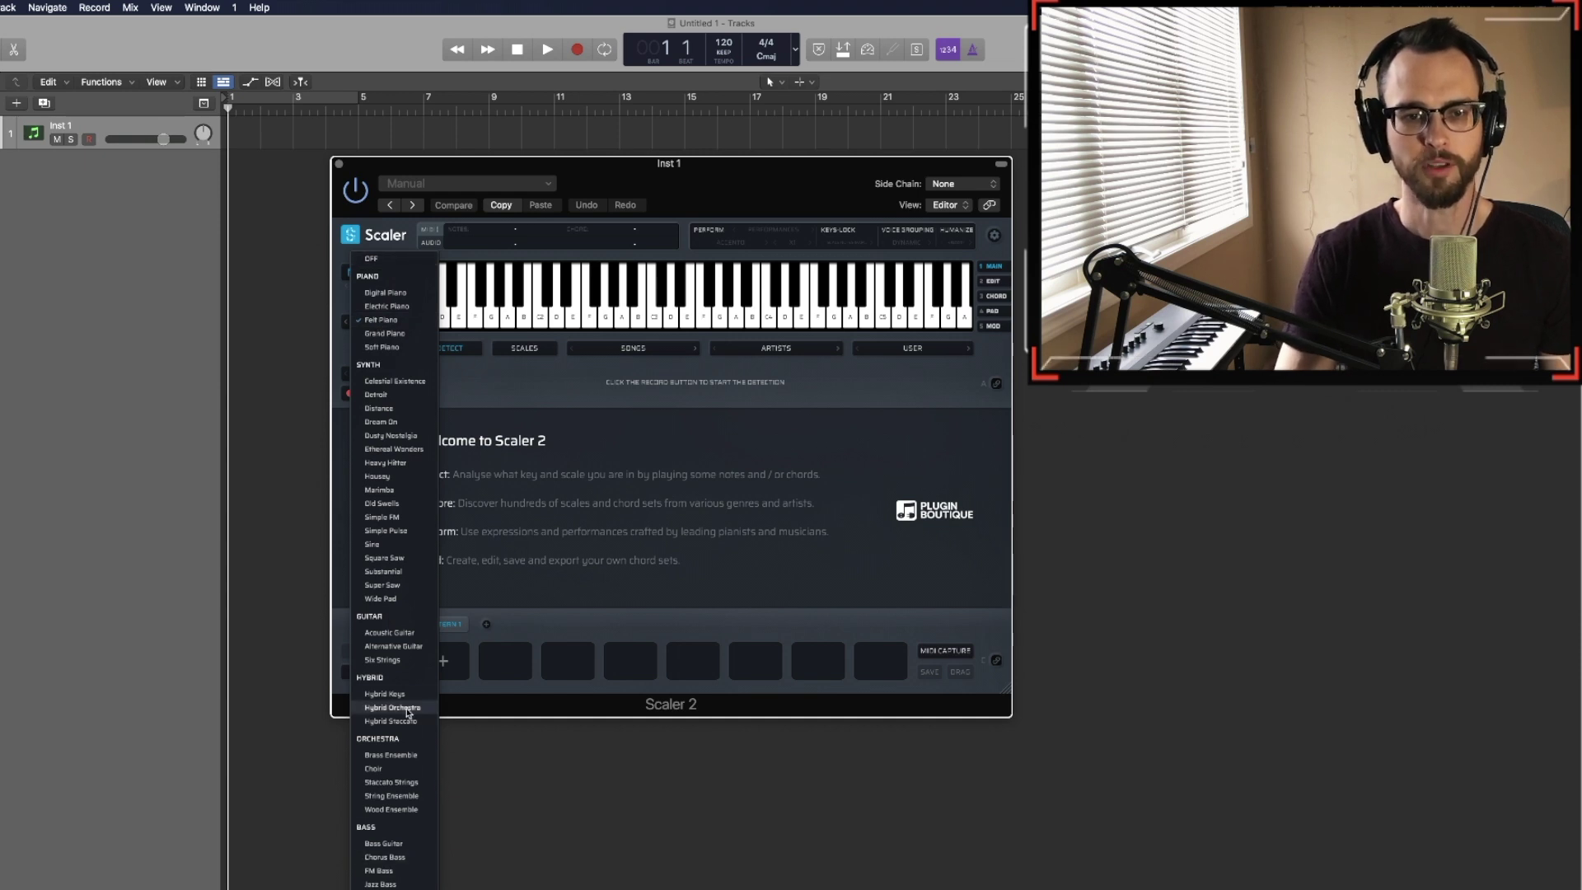
left_click(561, 385)
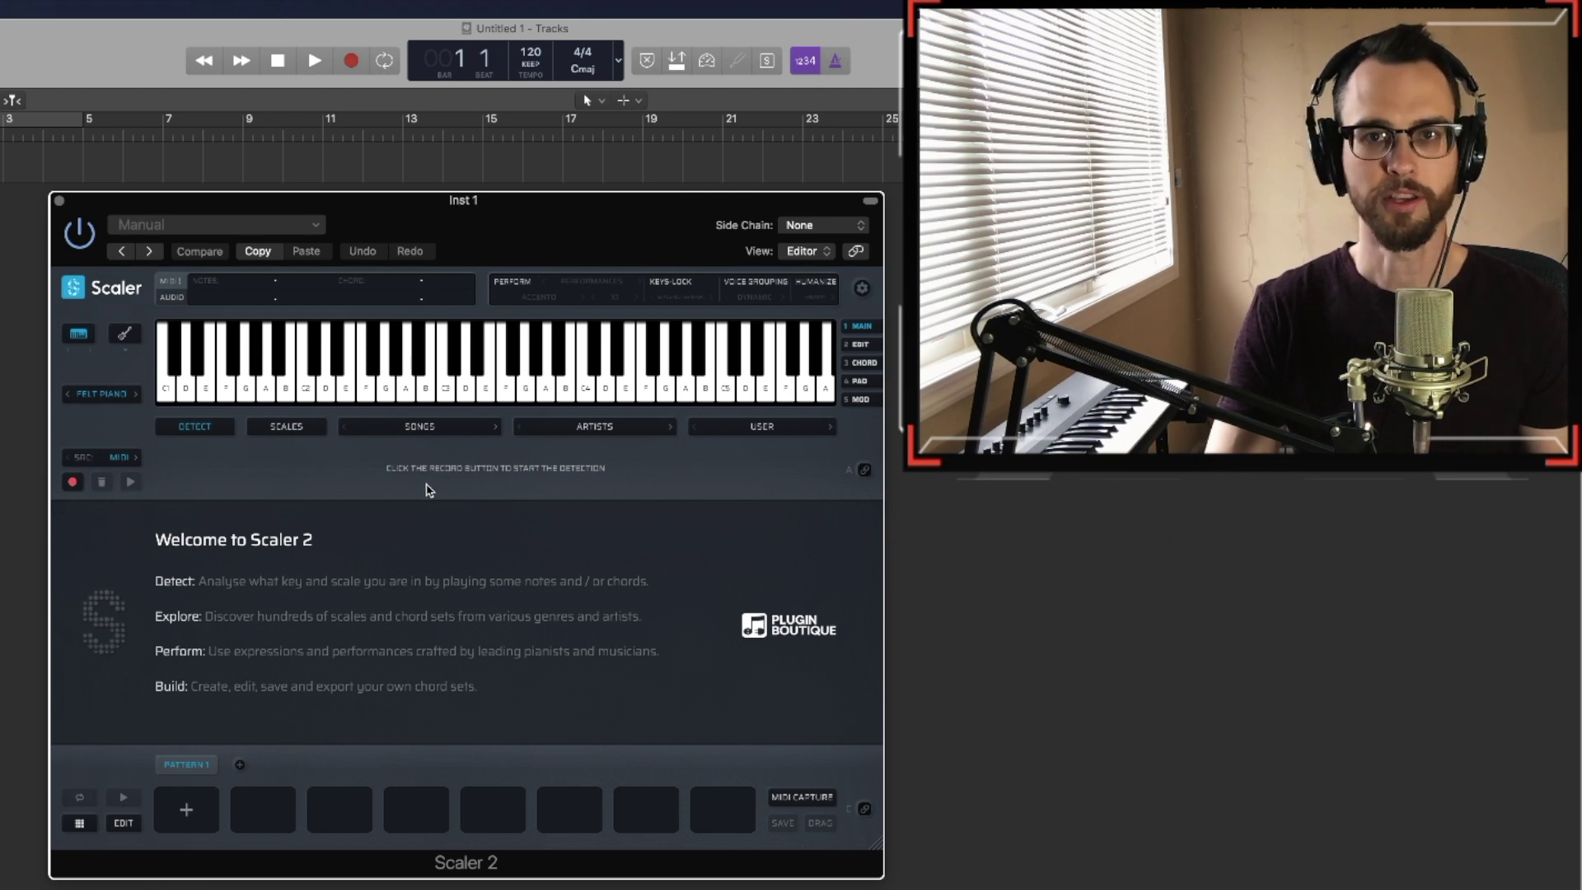
Open the list of scales and browse the available song, artist and user chord sets
left_click(284, 432)
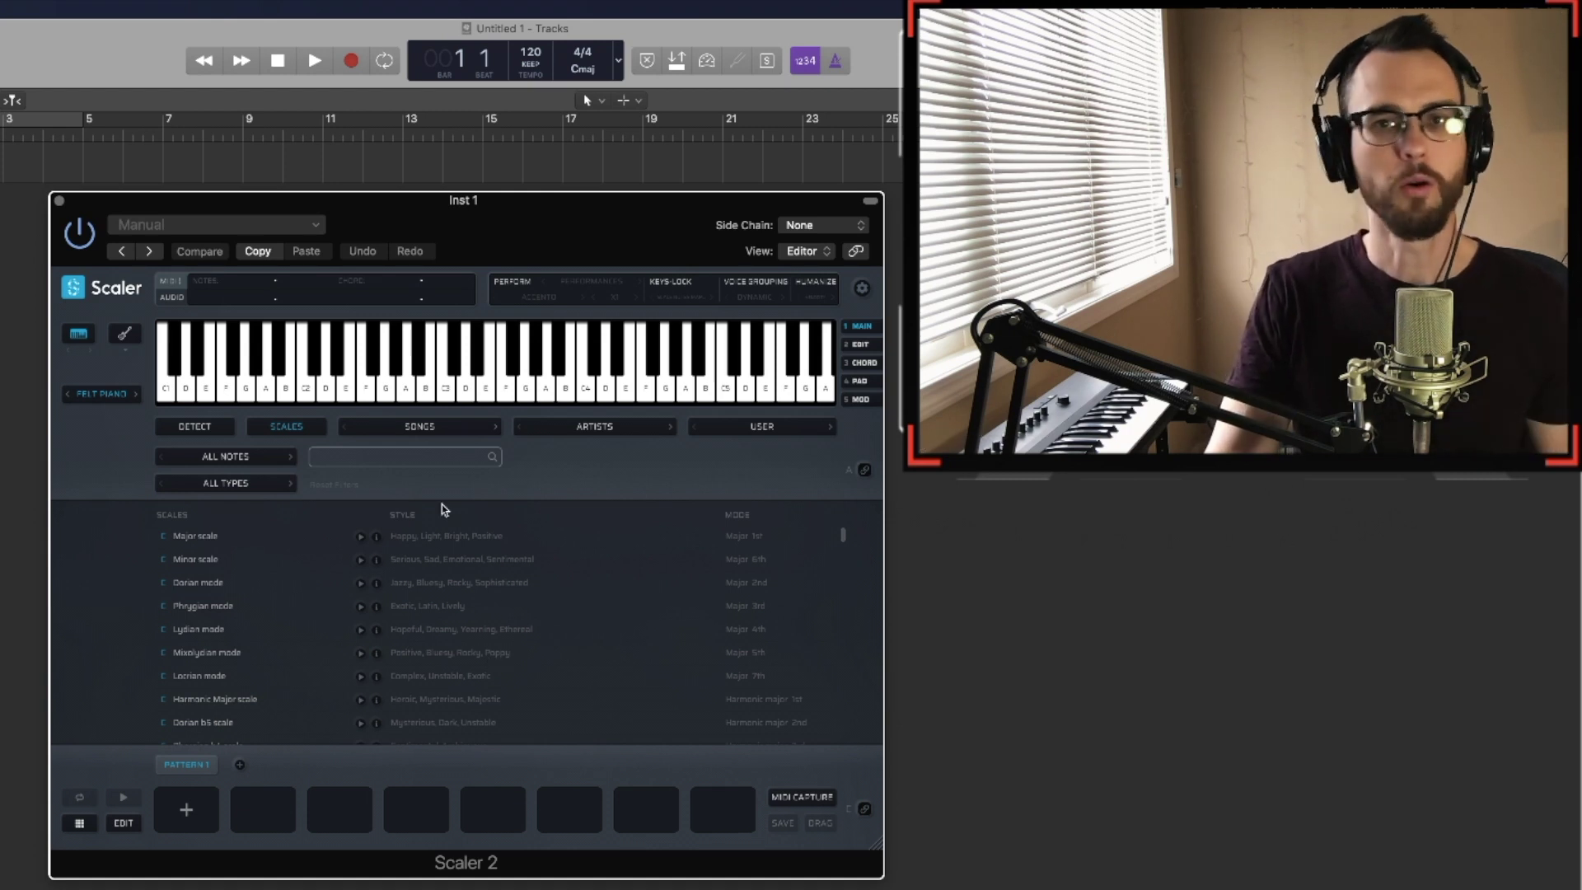
left_click(425, 432)
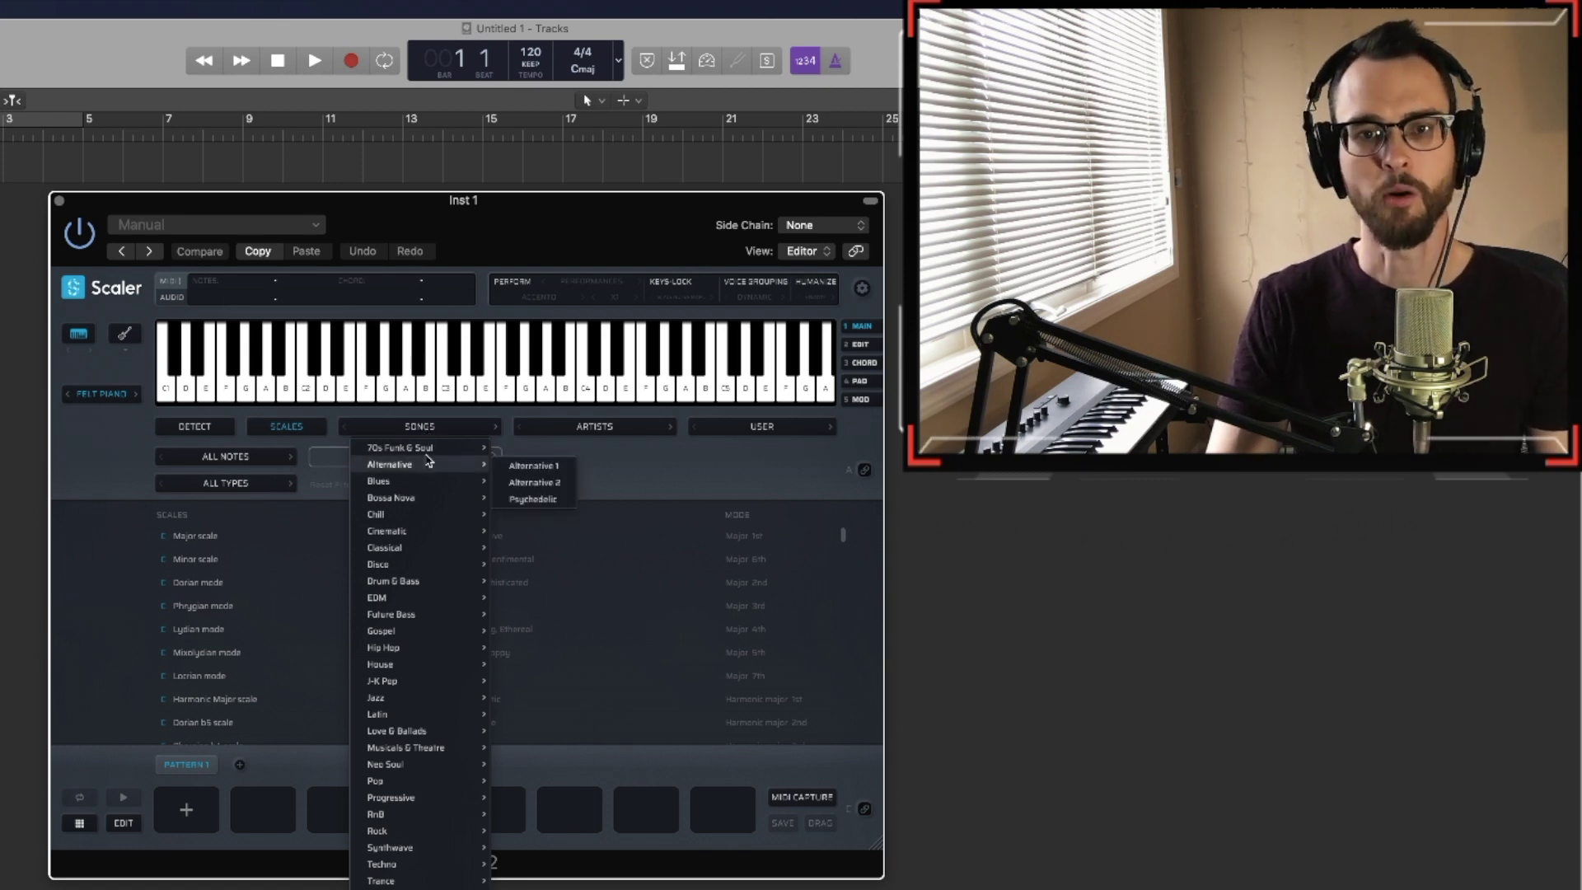
left_click(445, 427)
left_click(592, 428)
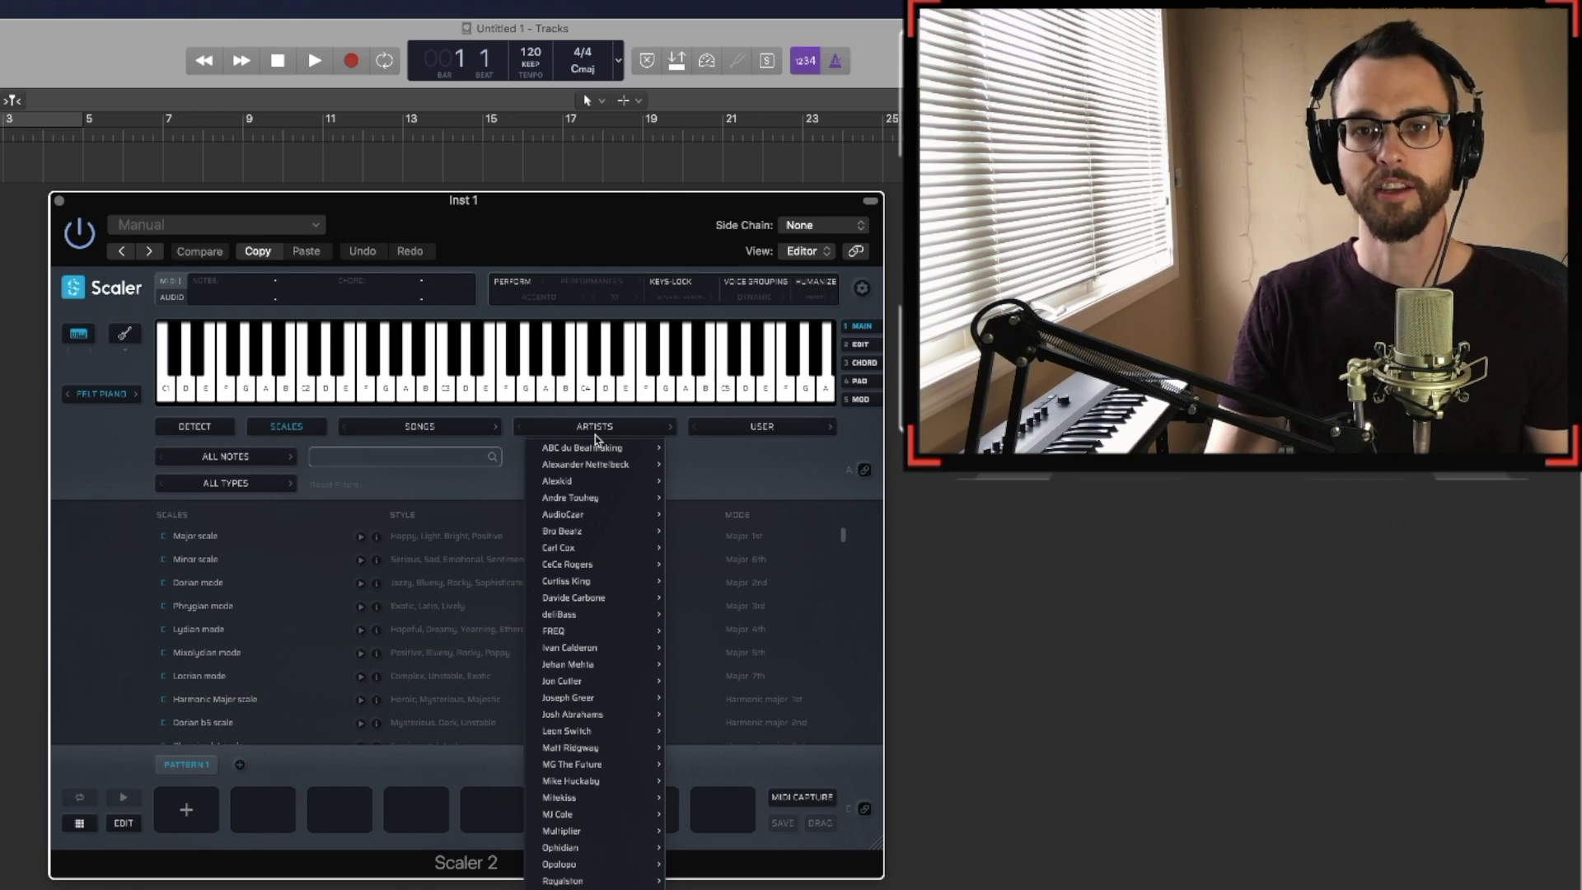
mouse_move(608, 664)
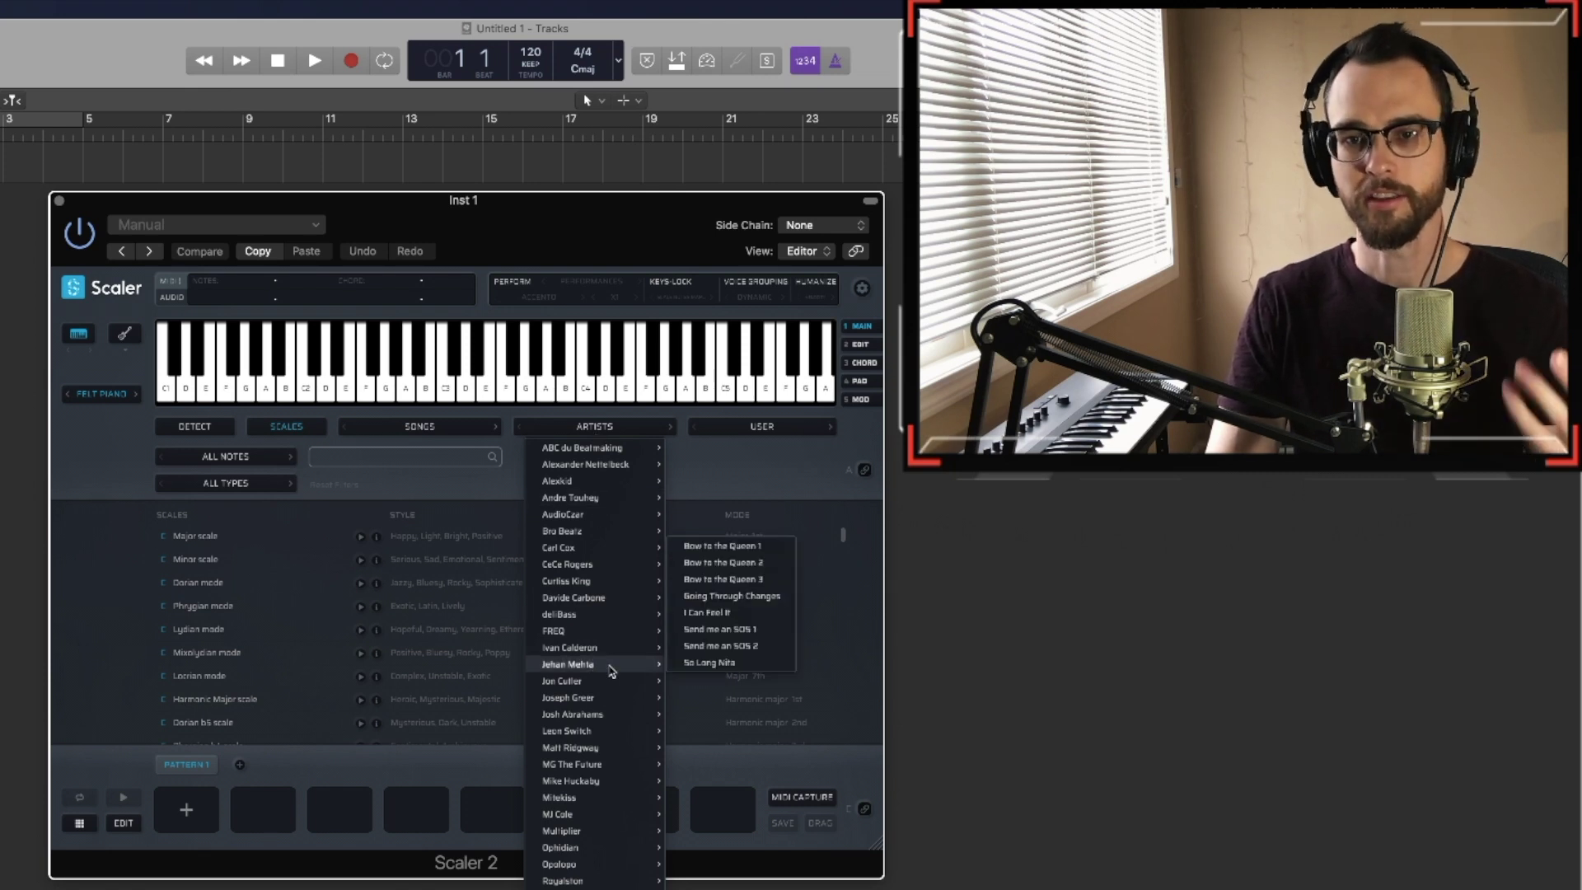
left_click(762, 428)
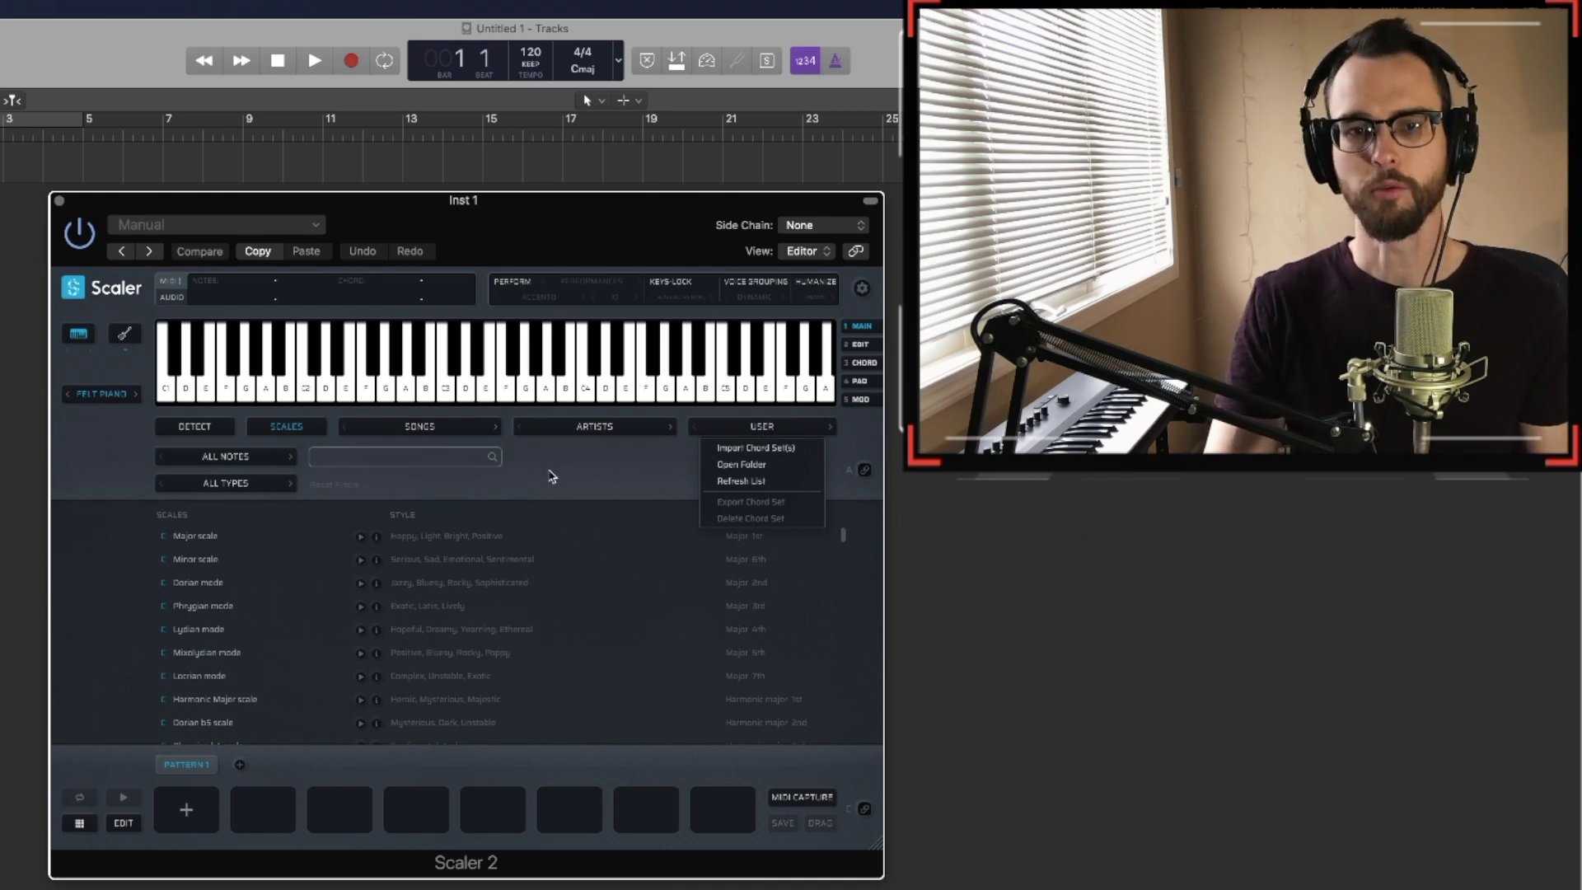
left_click(494, 499)
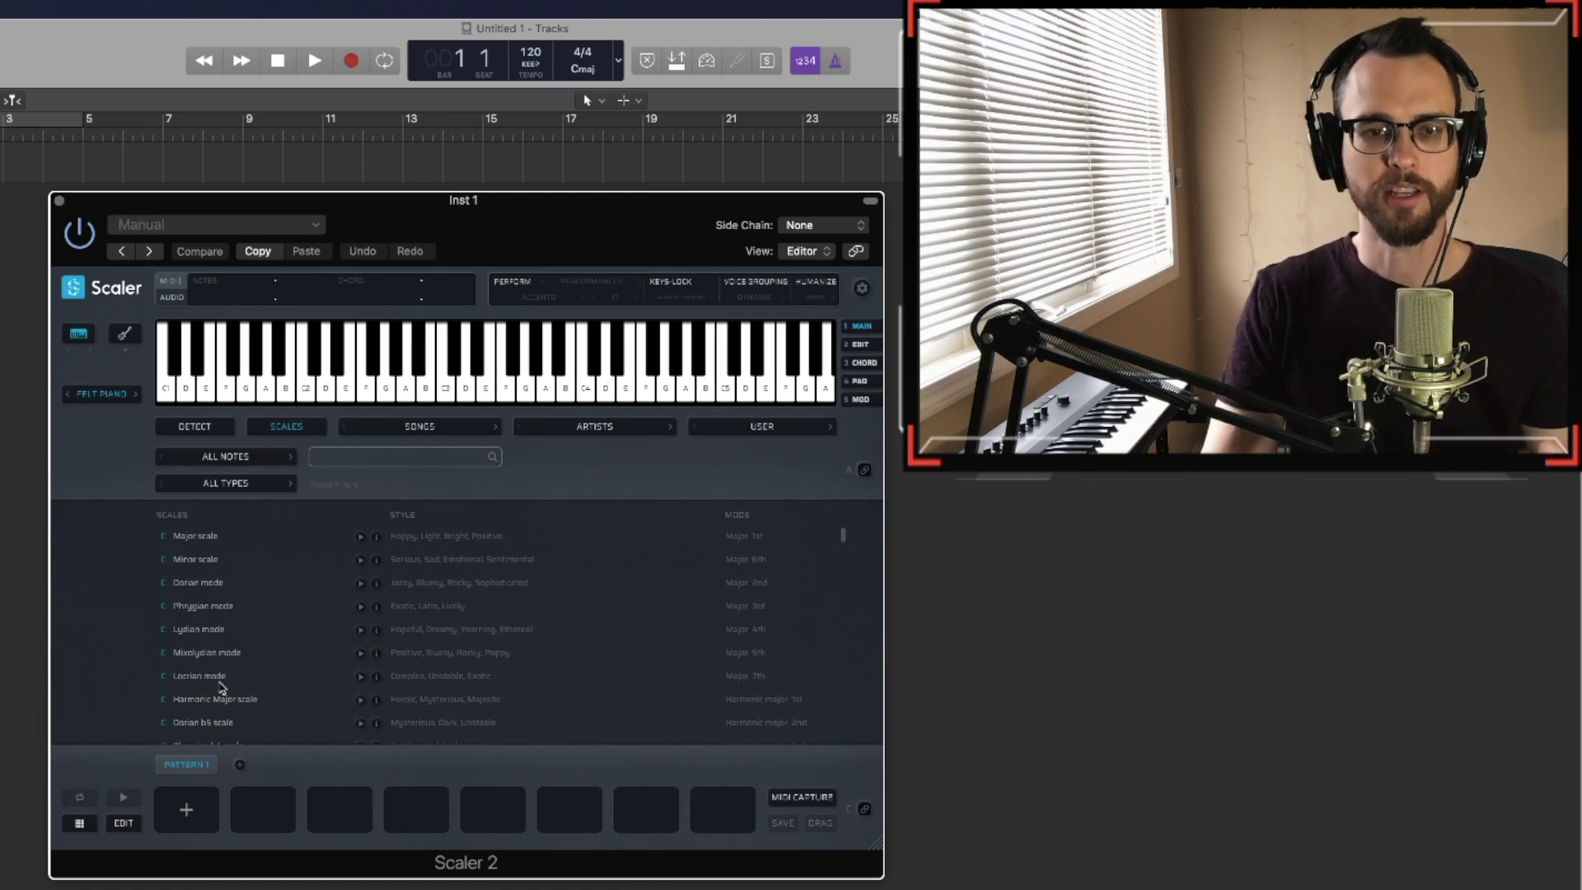
Select the C Mixolydian mode scale and audition its triad chords, including C maj, F maj and Bb maj
left_click(216, 657)
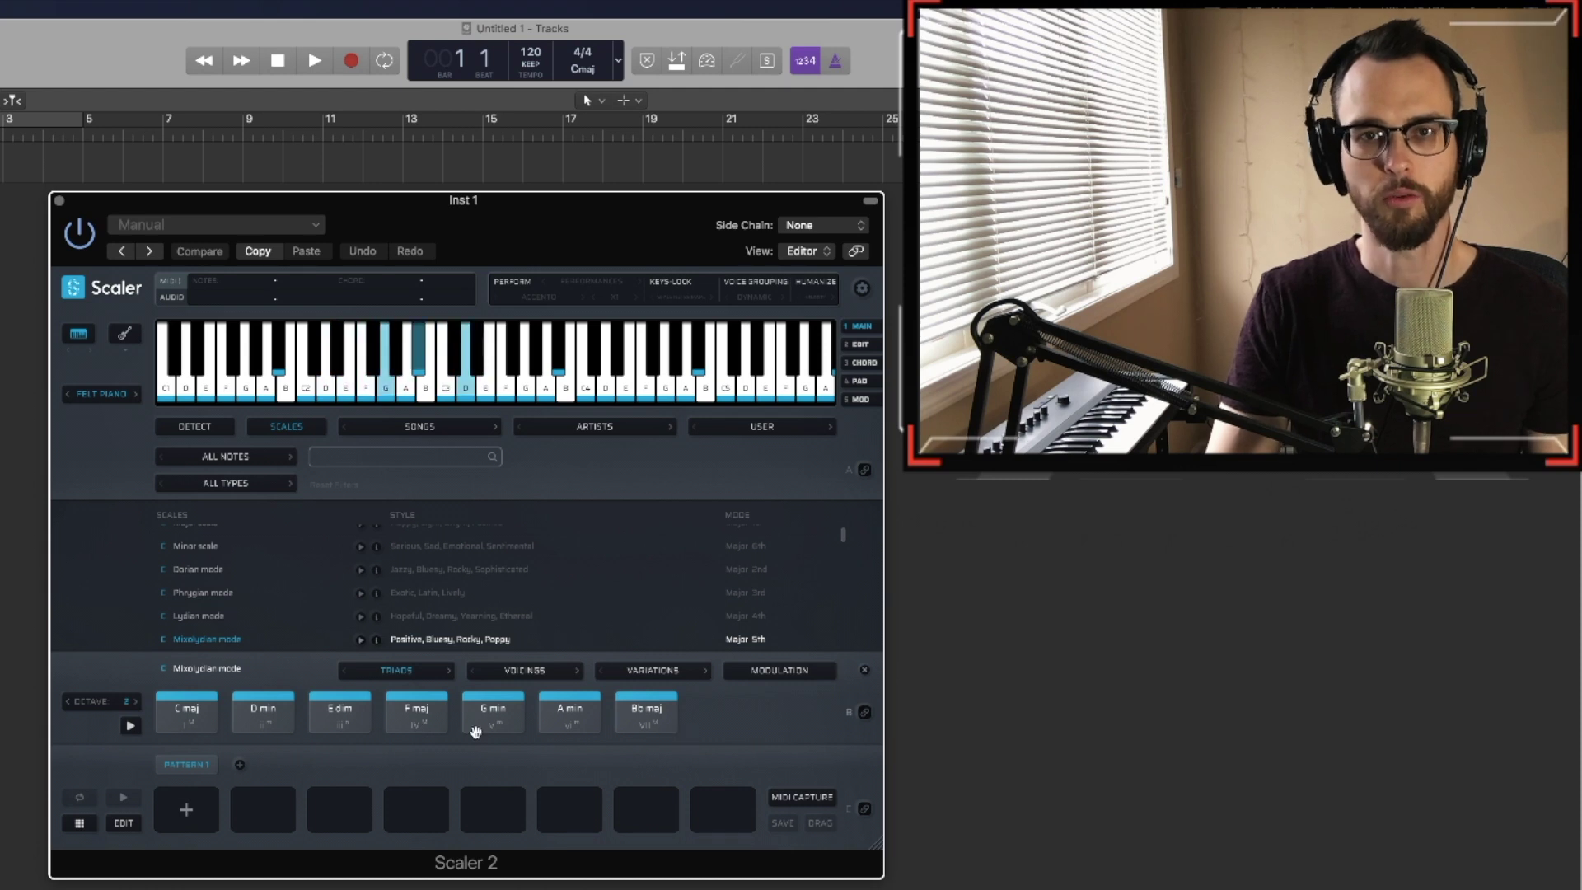
left_click(179, 710)
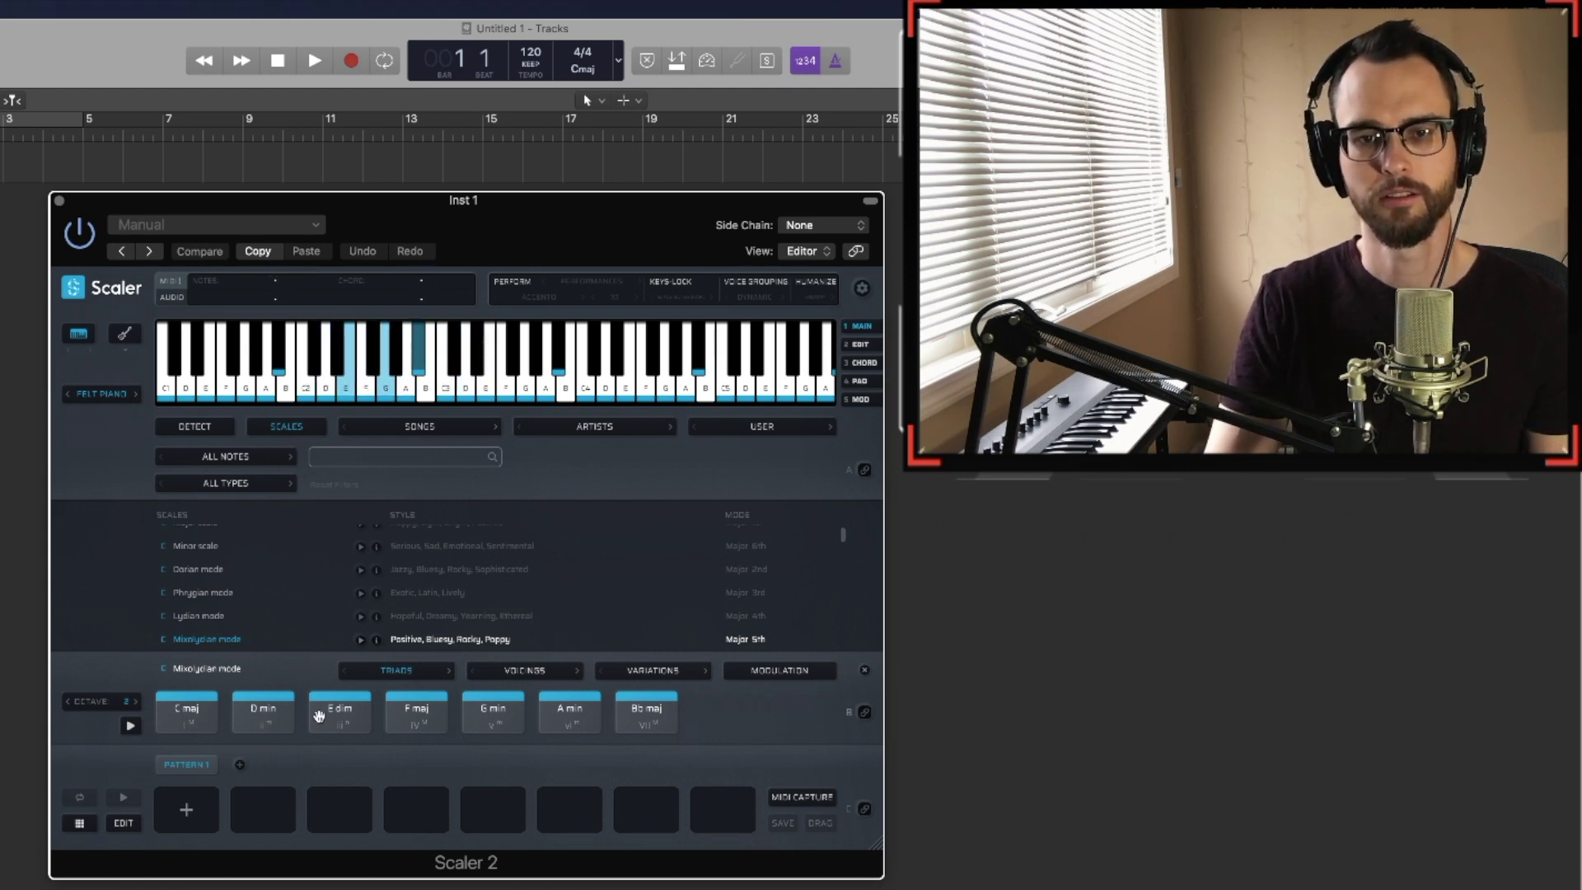
left_click(402, 715)
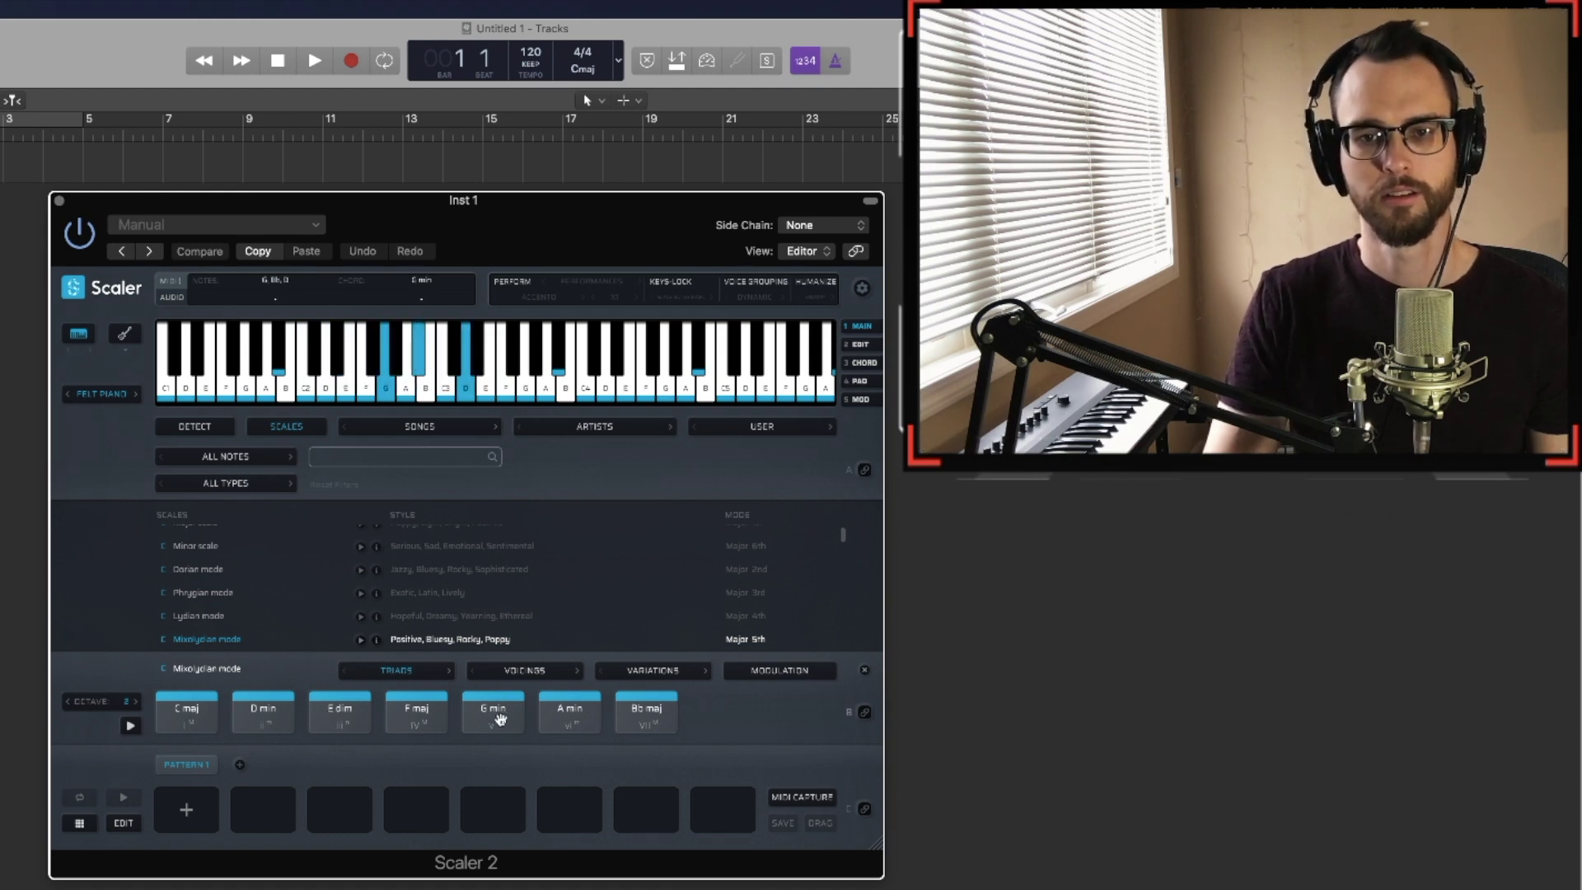
left_click(648, 716)
left_click(196, 715)
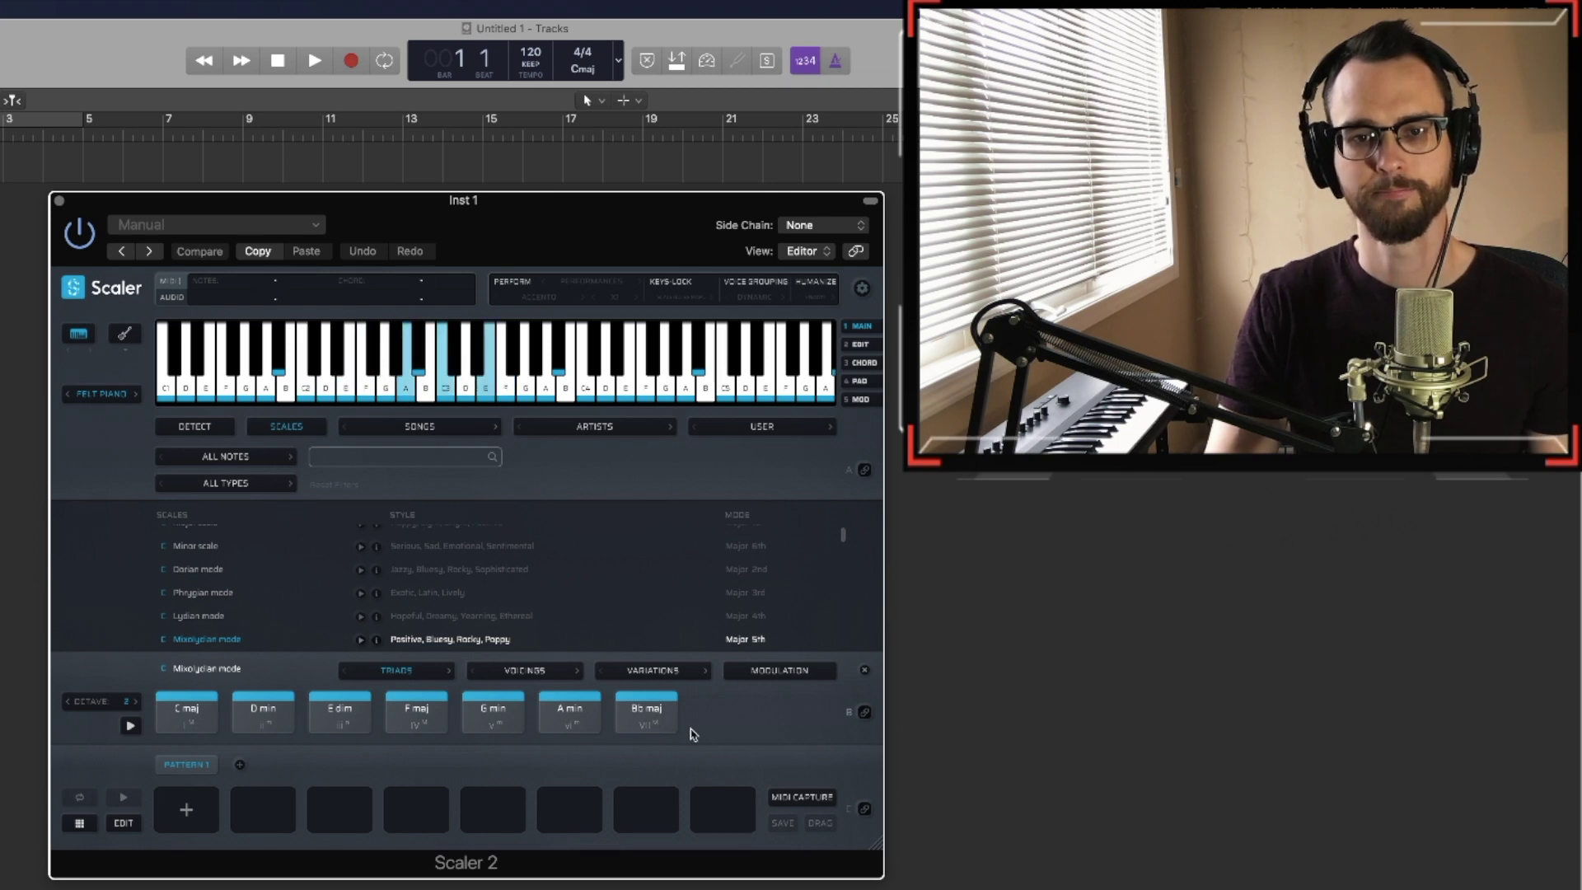
left_click(398, 725)
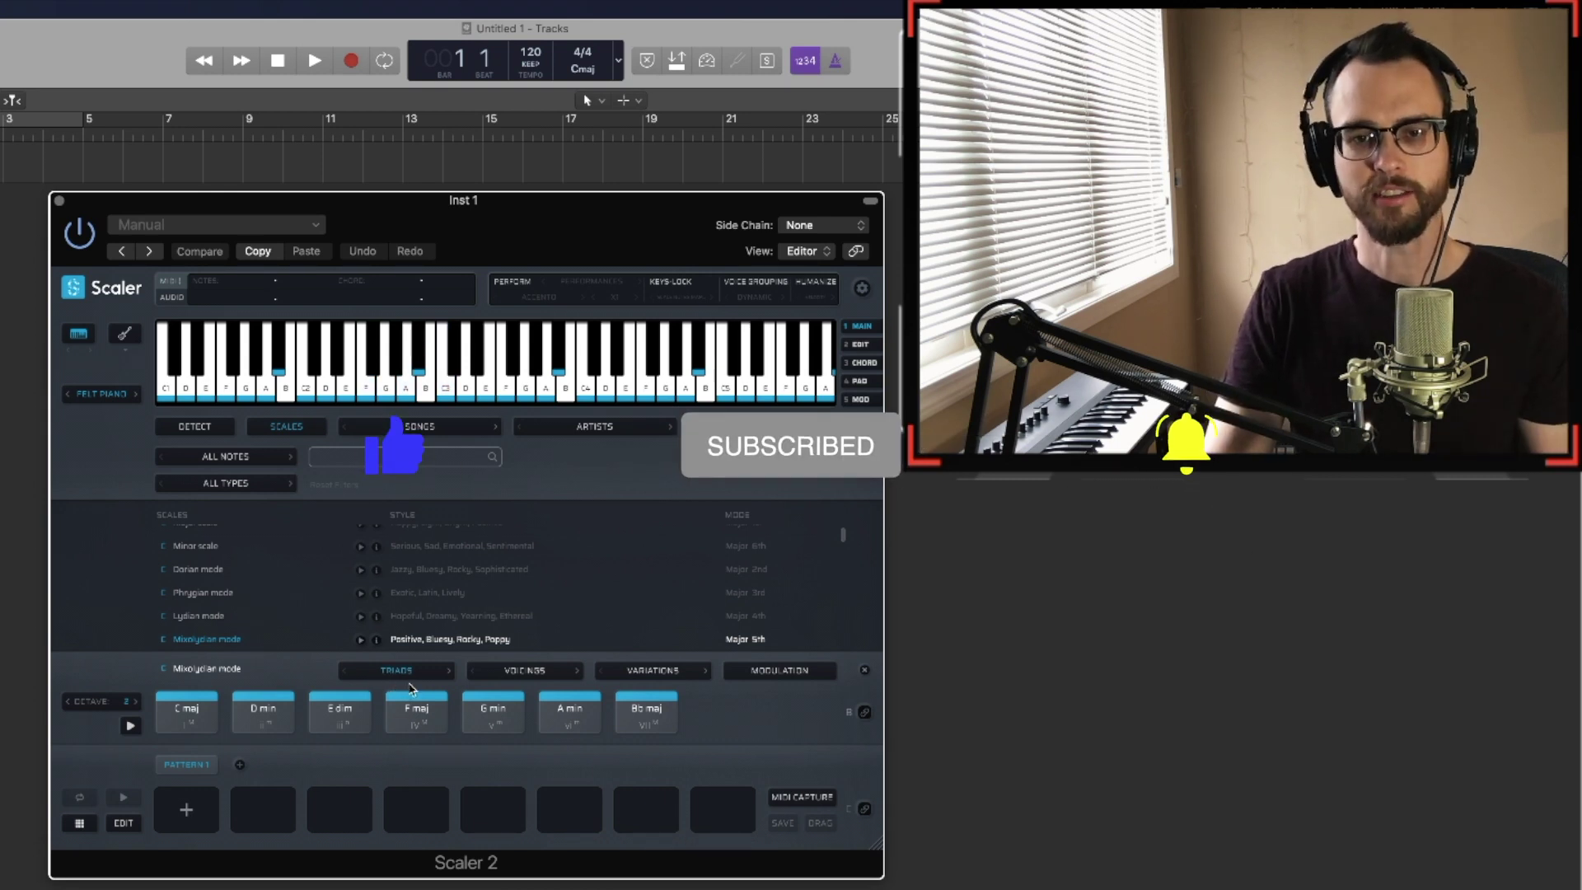
Switch the Mixolydian chords to 7ths and audition C7, D min7, E min7(b5) and F maj7
left_click(407, 678)
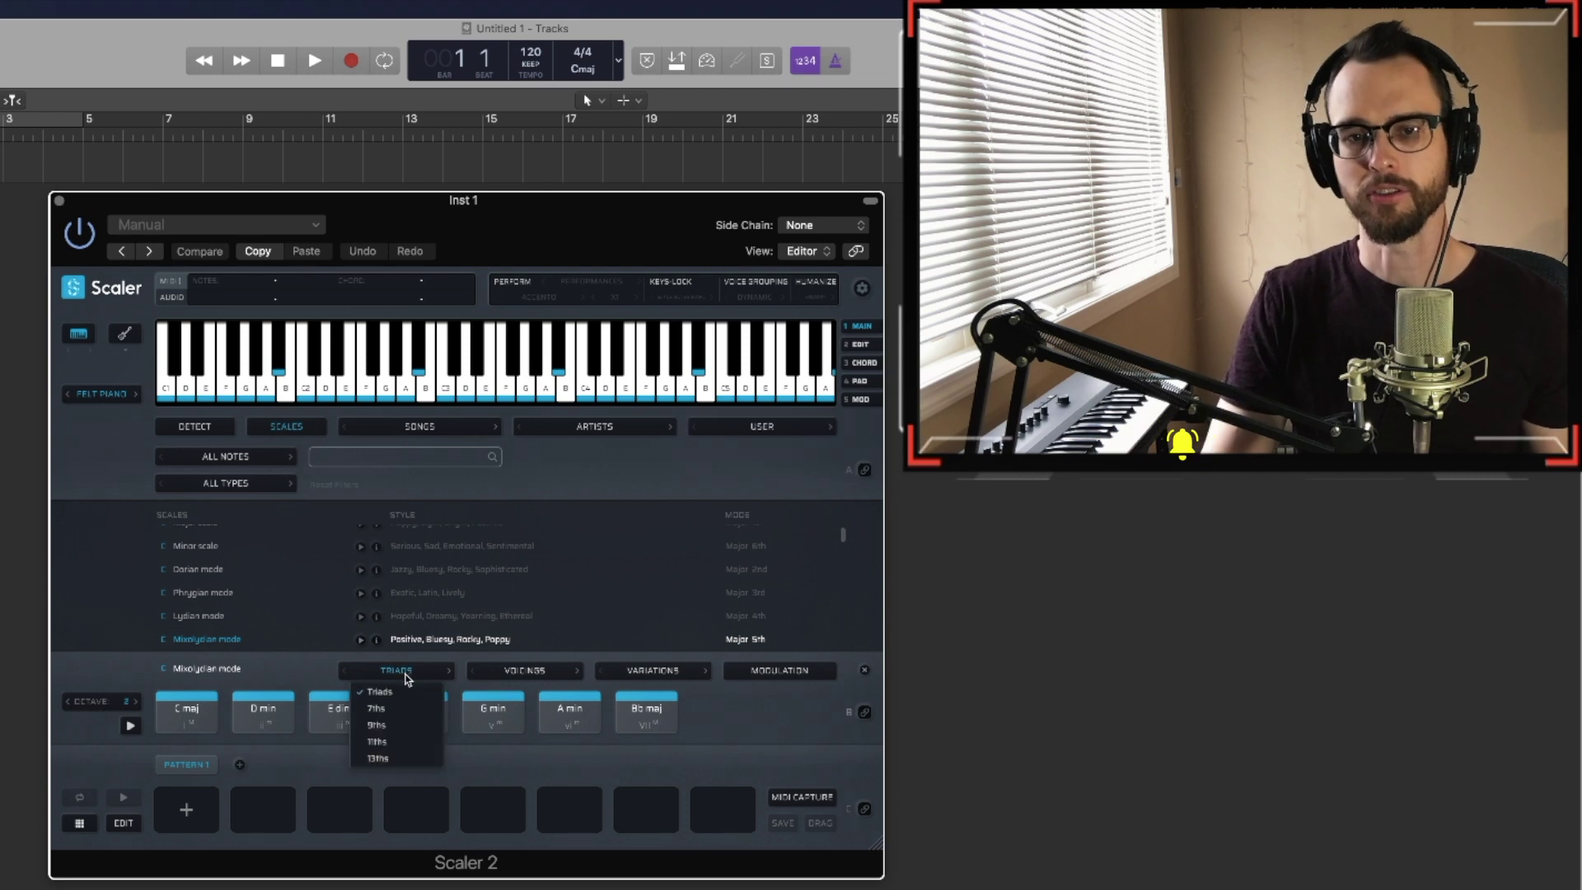
left_click(376, 709)
left_click(212, 725)
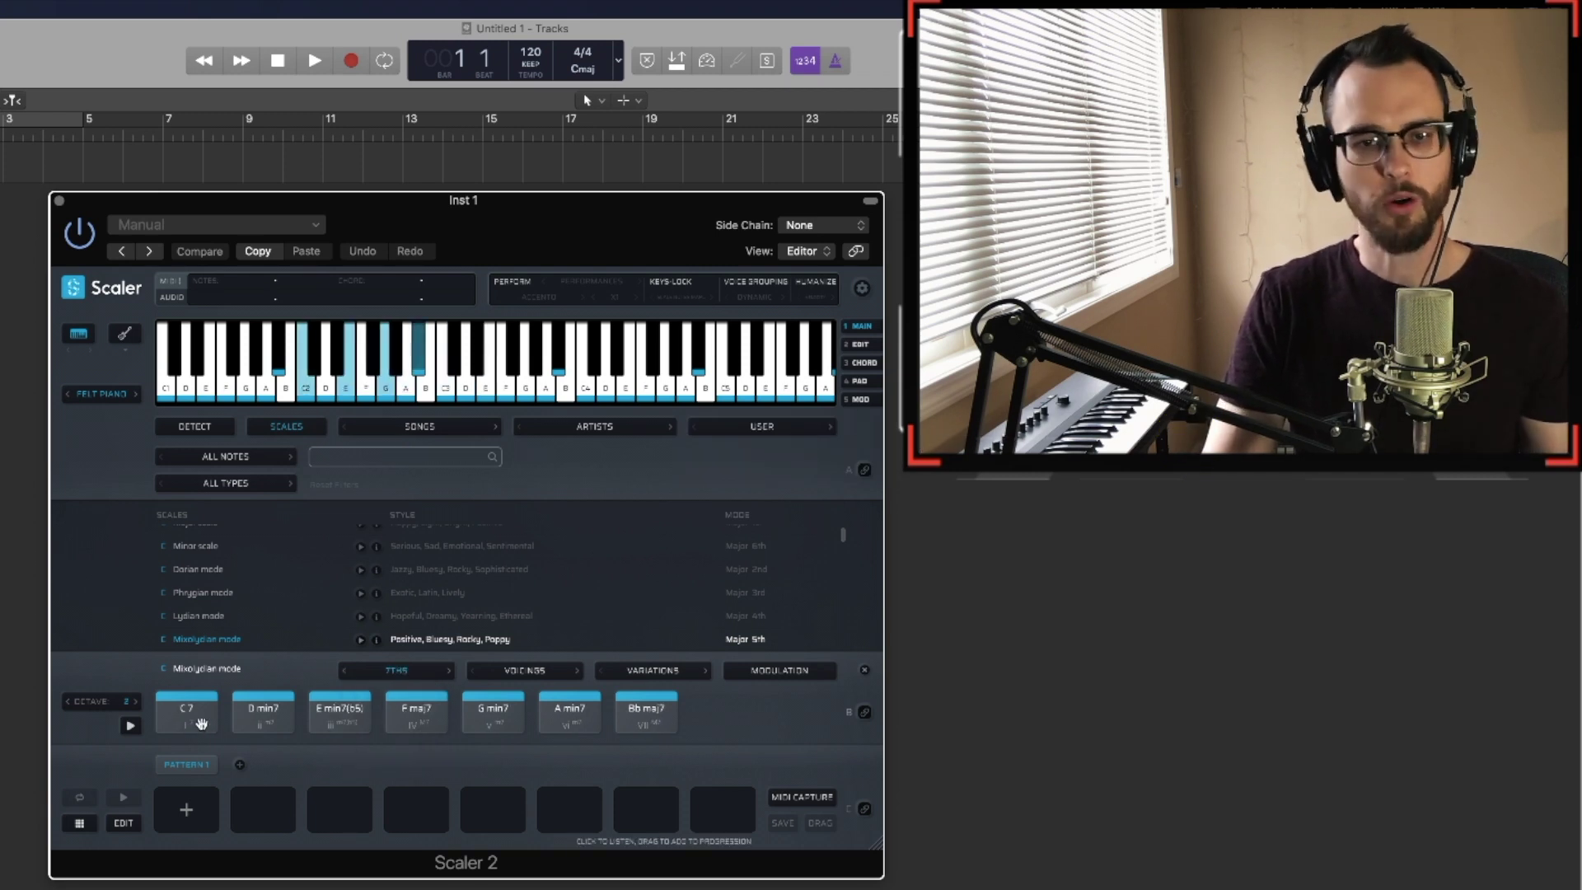
left_click(274, 724)
left_click(334, 722)
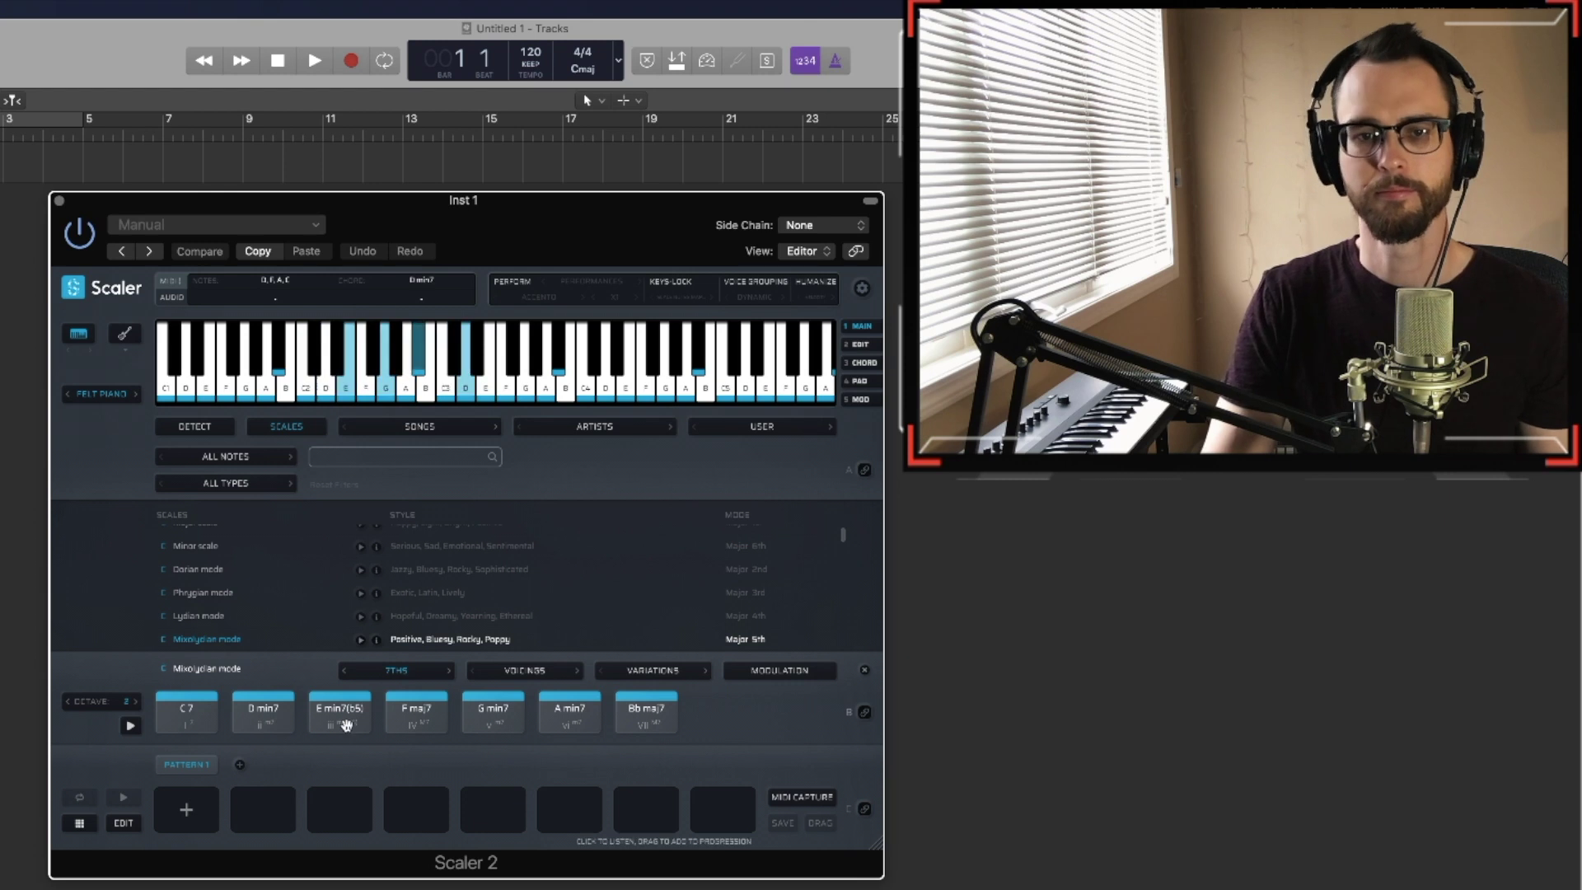
left_click(405, 723)
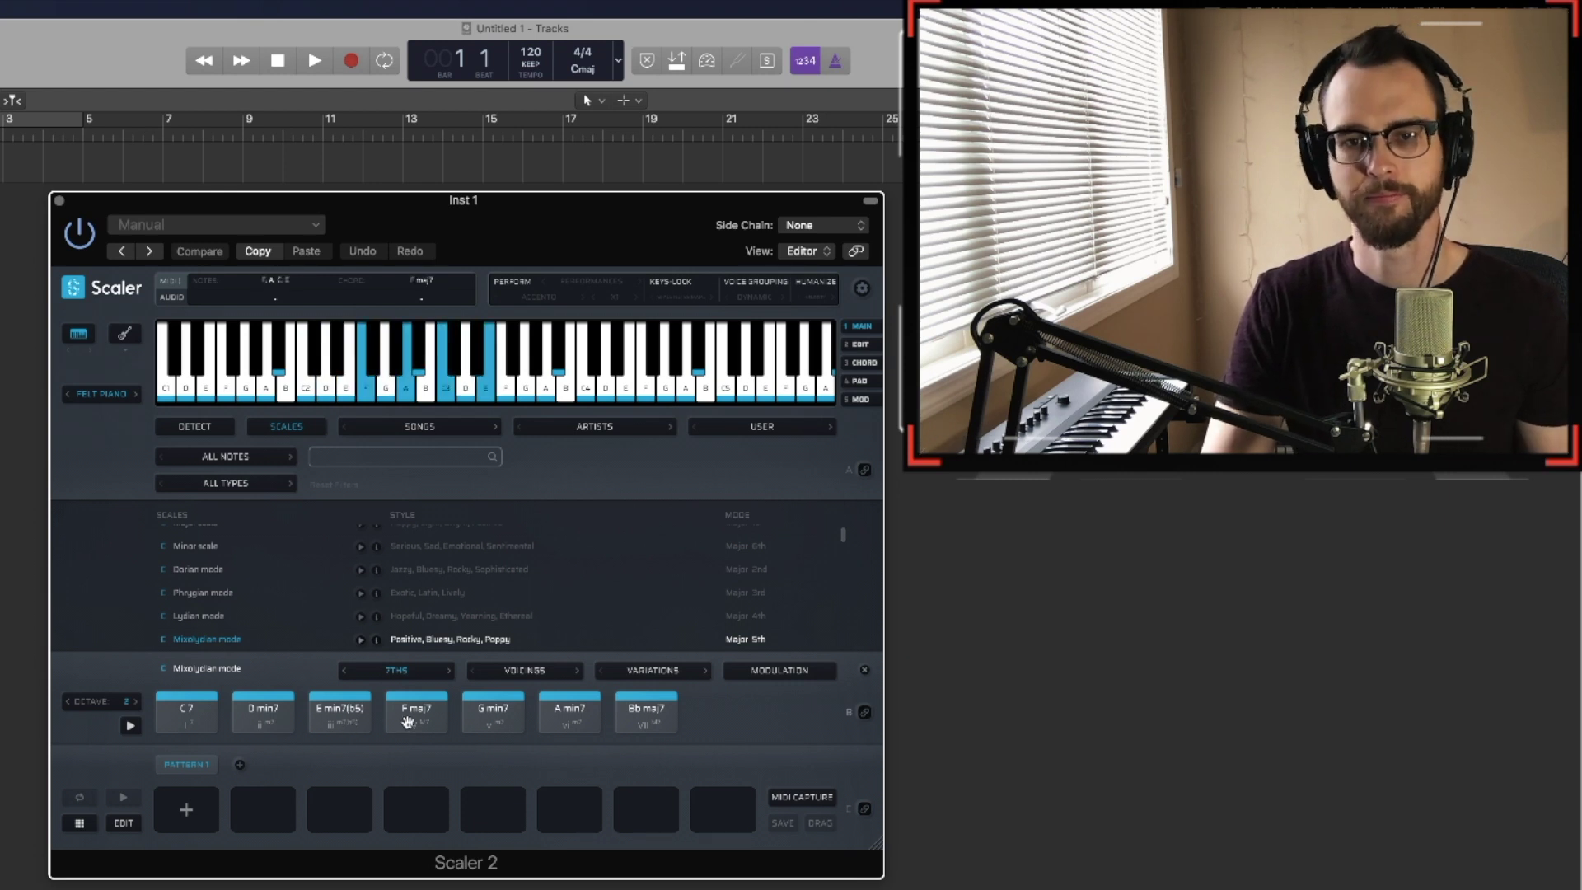
Return the Mixolydian chords to triads and look through the voicing and variation options
left_click(397, 670)
left_click(395, 693)
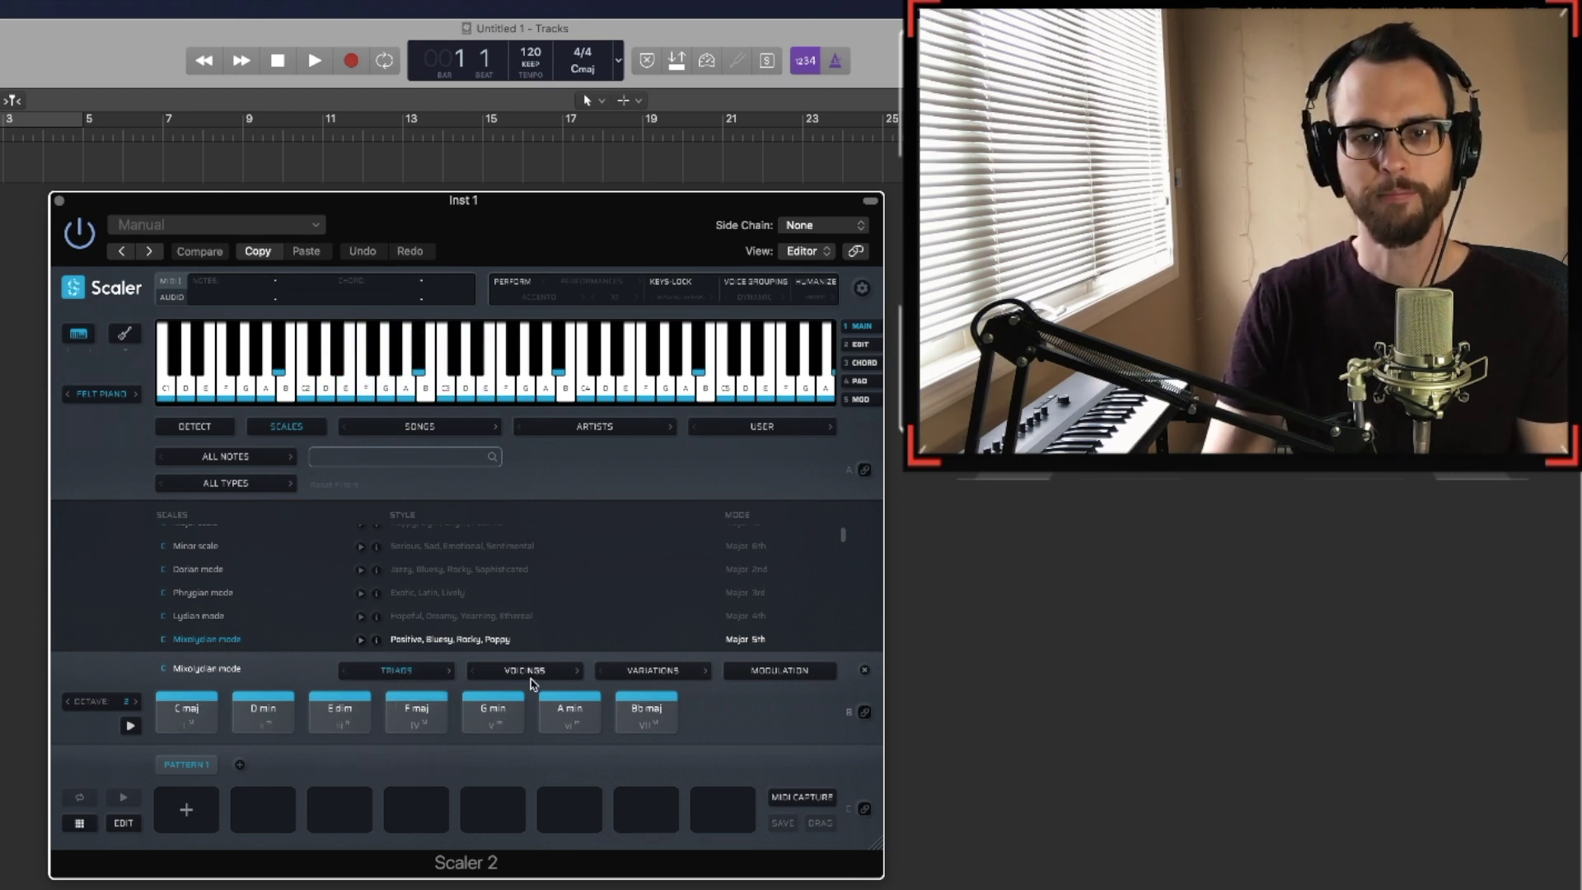
left_click(525, 671)
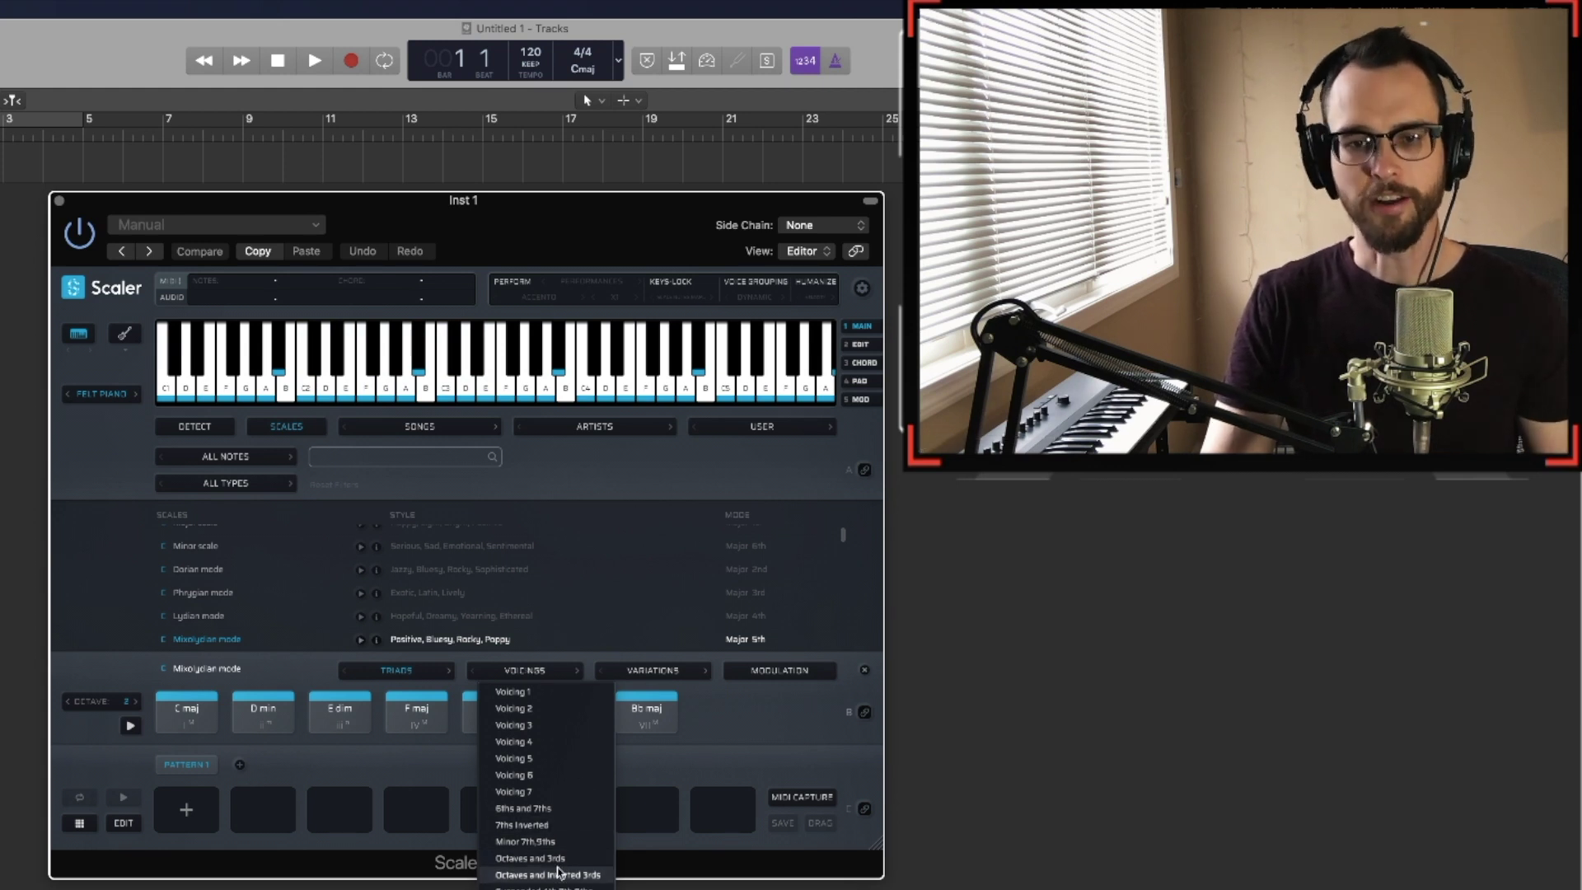
left_click(651, 674)
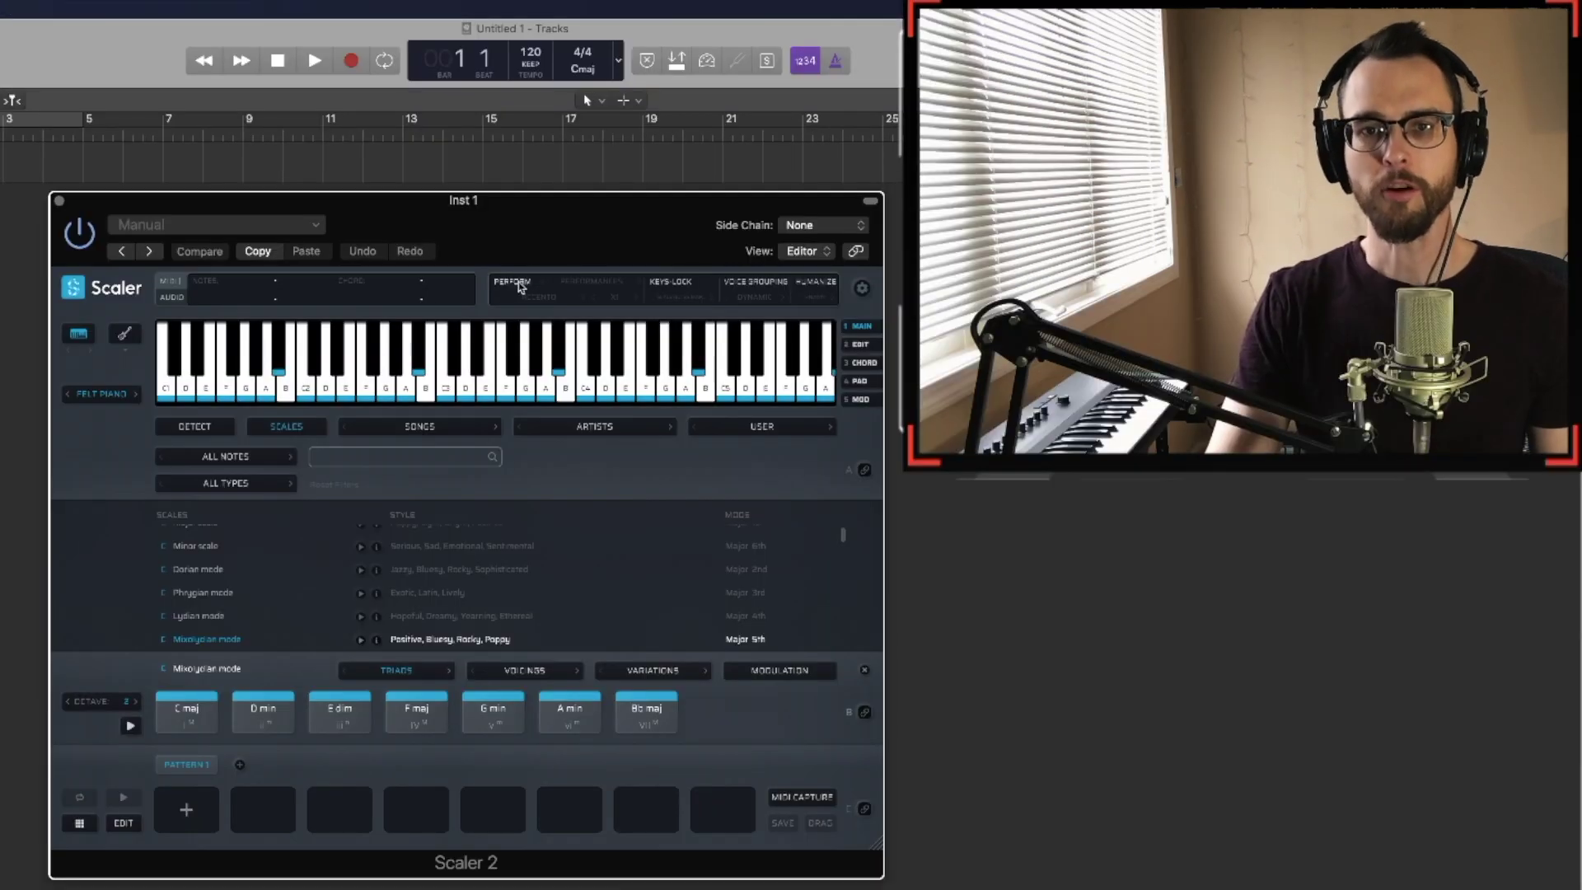
Turn on Perform mode with the Melody expression and browse its color, motif, riff and theme patterns
left_click(517, 287)
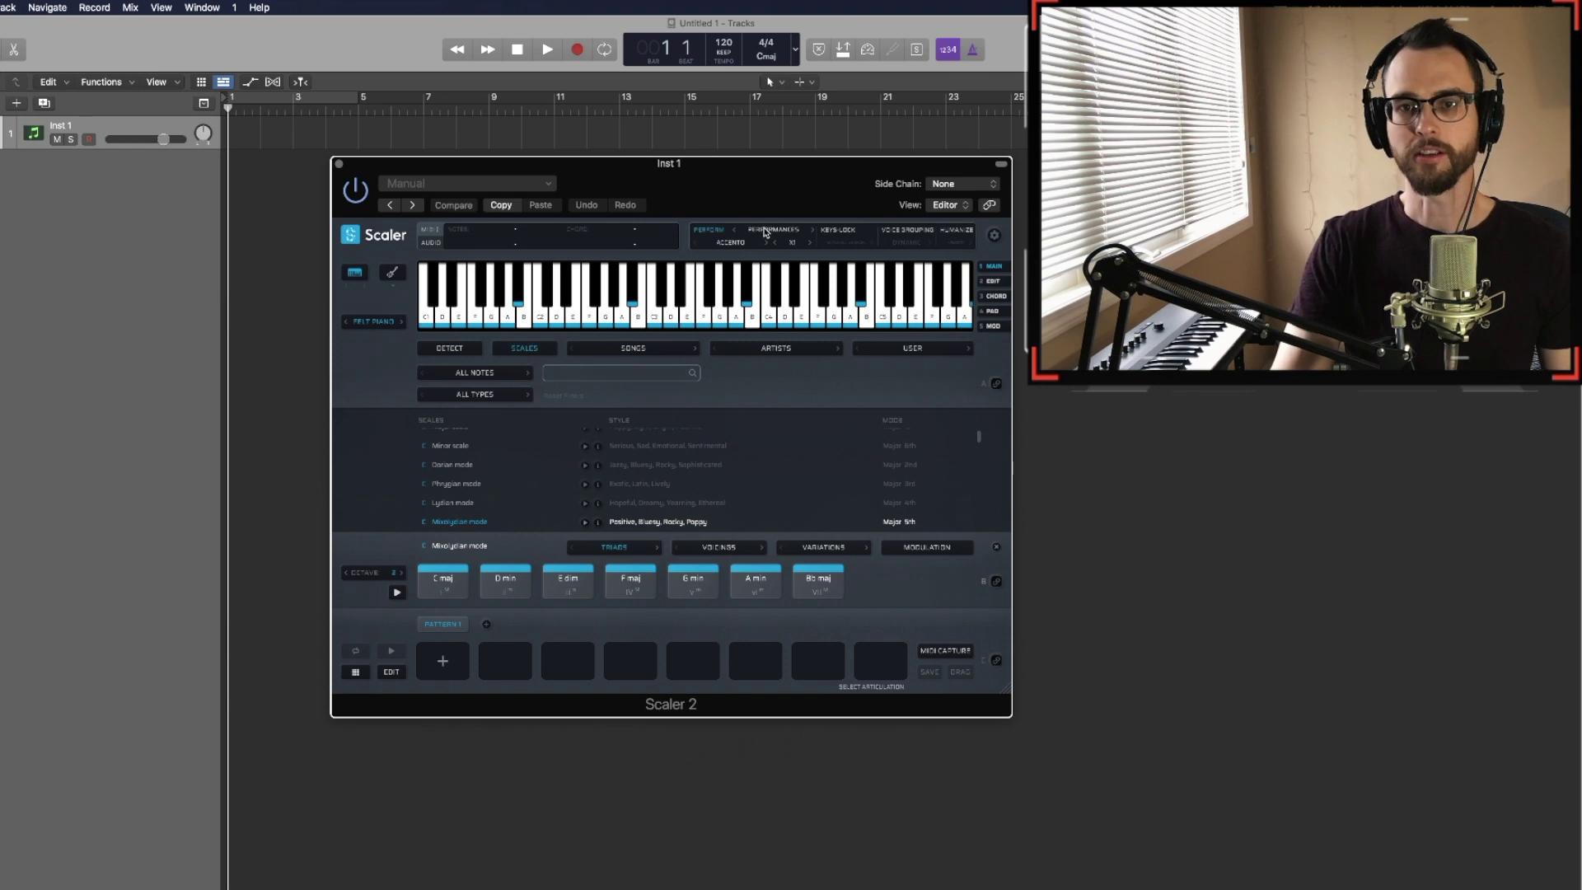
left_click(765, 232)
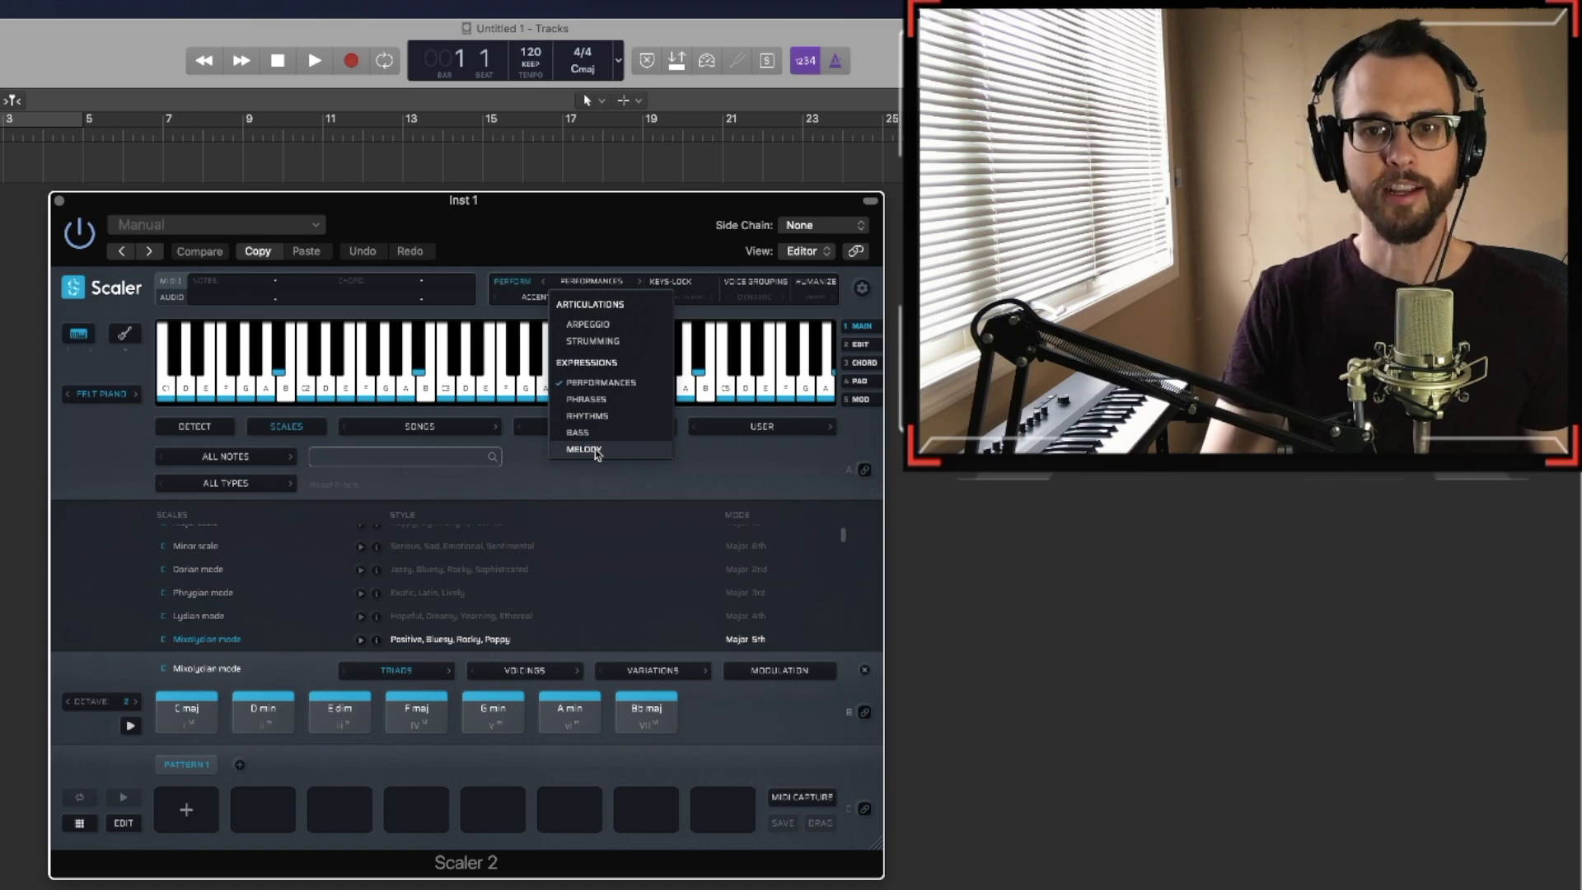
left_click(593, 450)
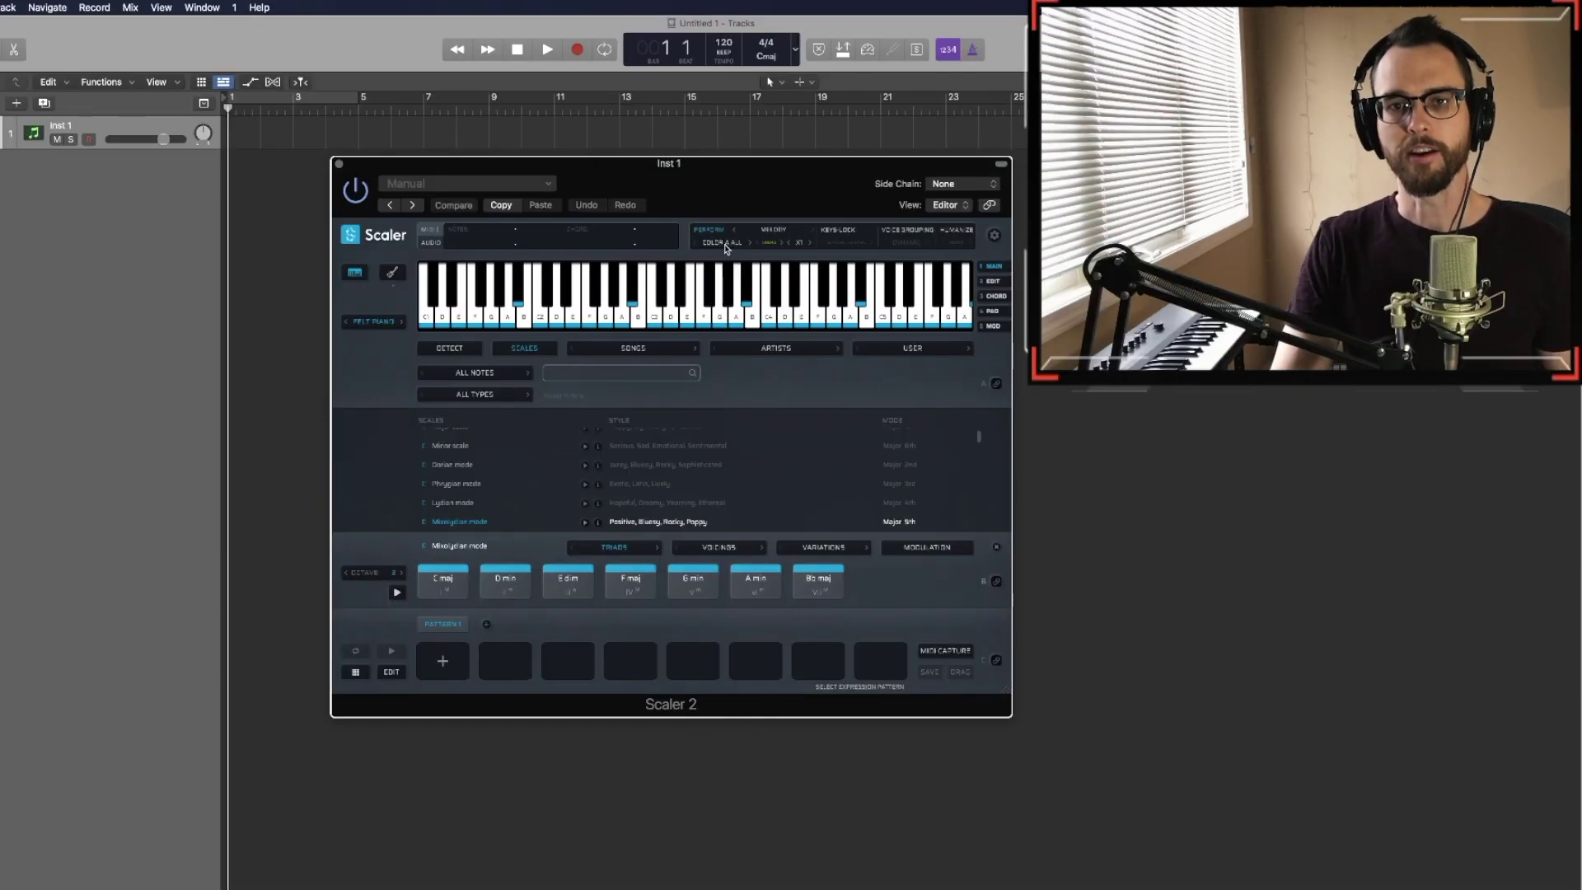
left_click(531, 296)
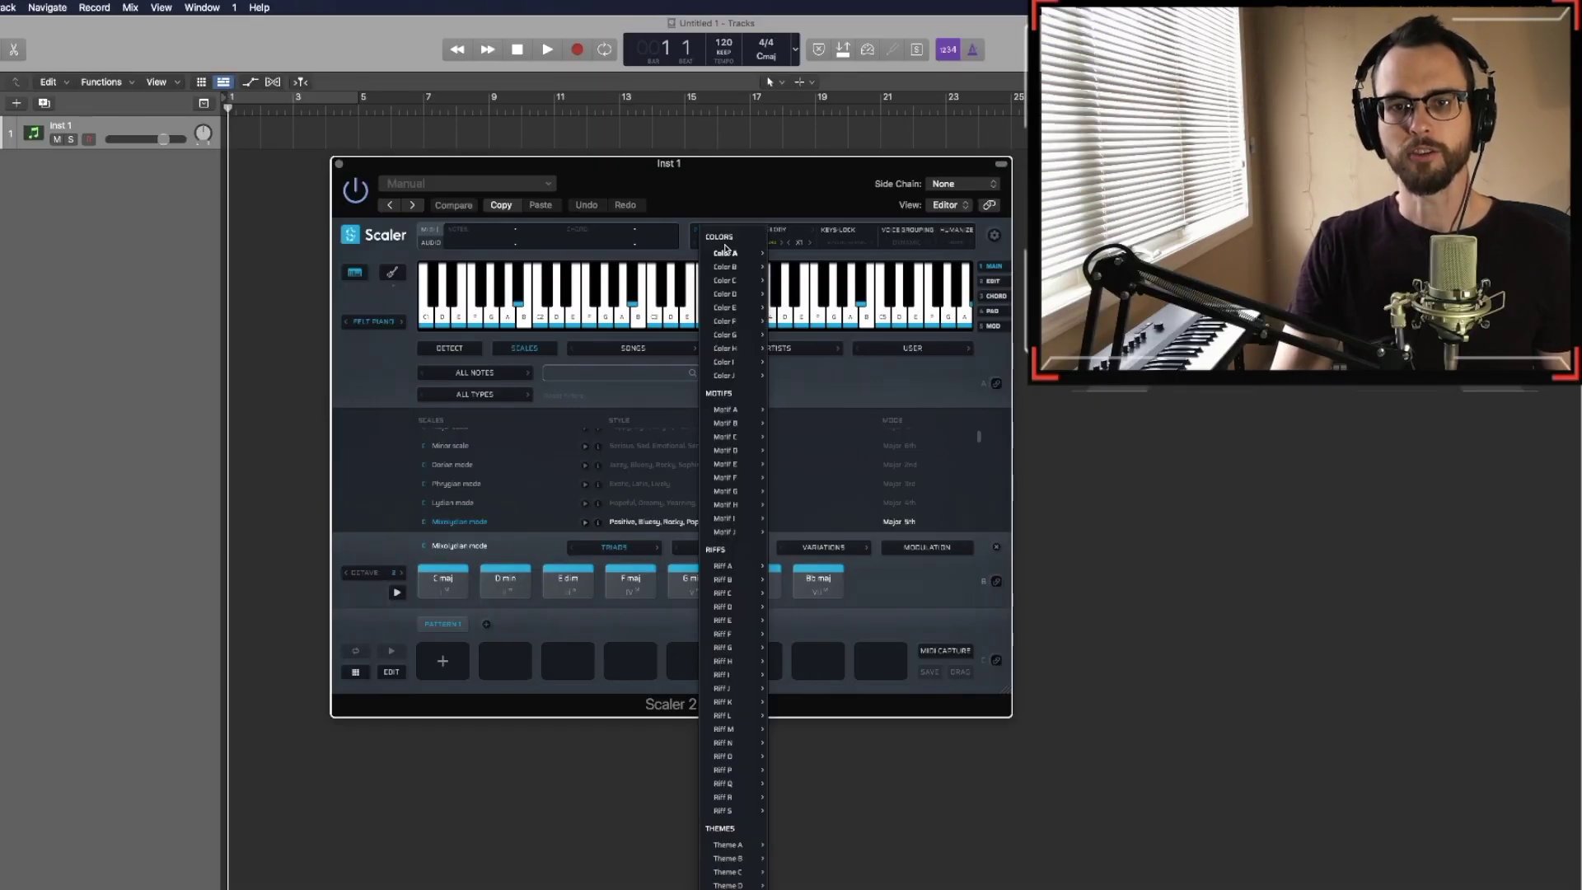
mouse_move(552, 889)
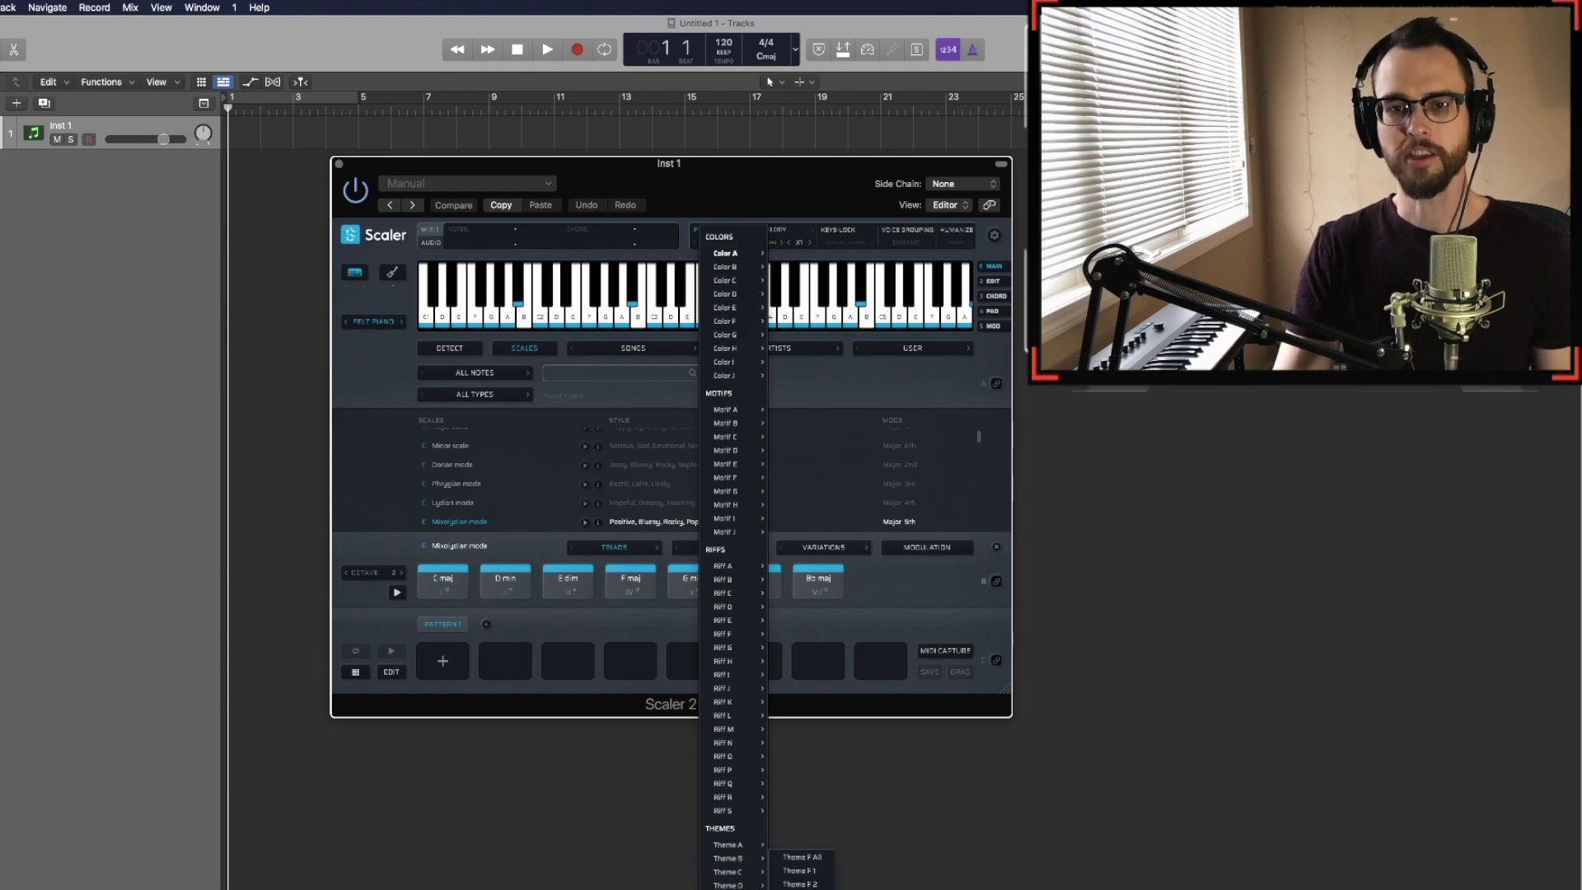
mouse_move(746, 652)
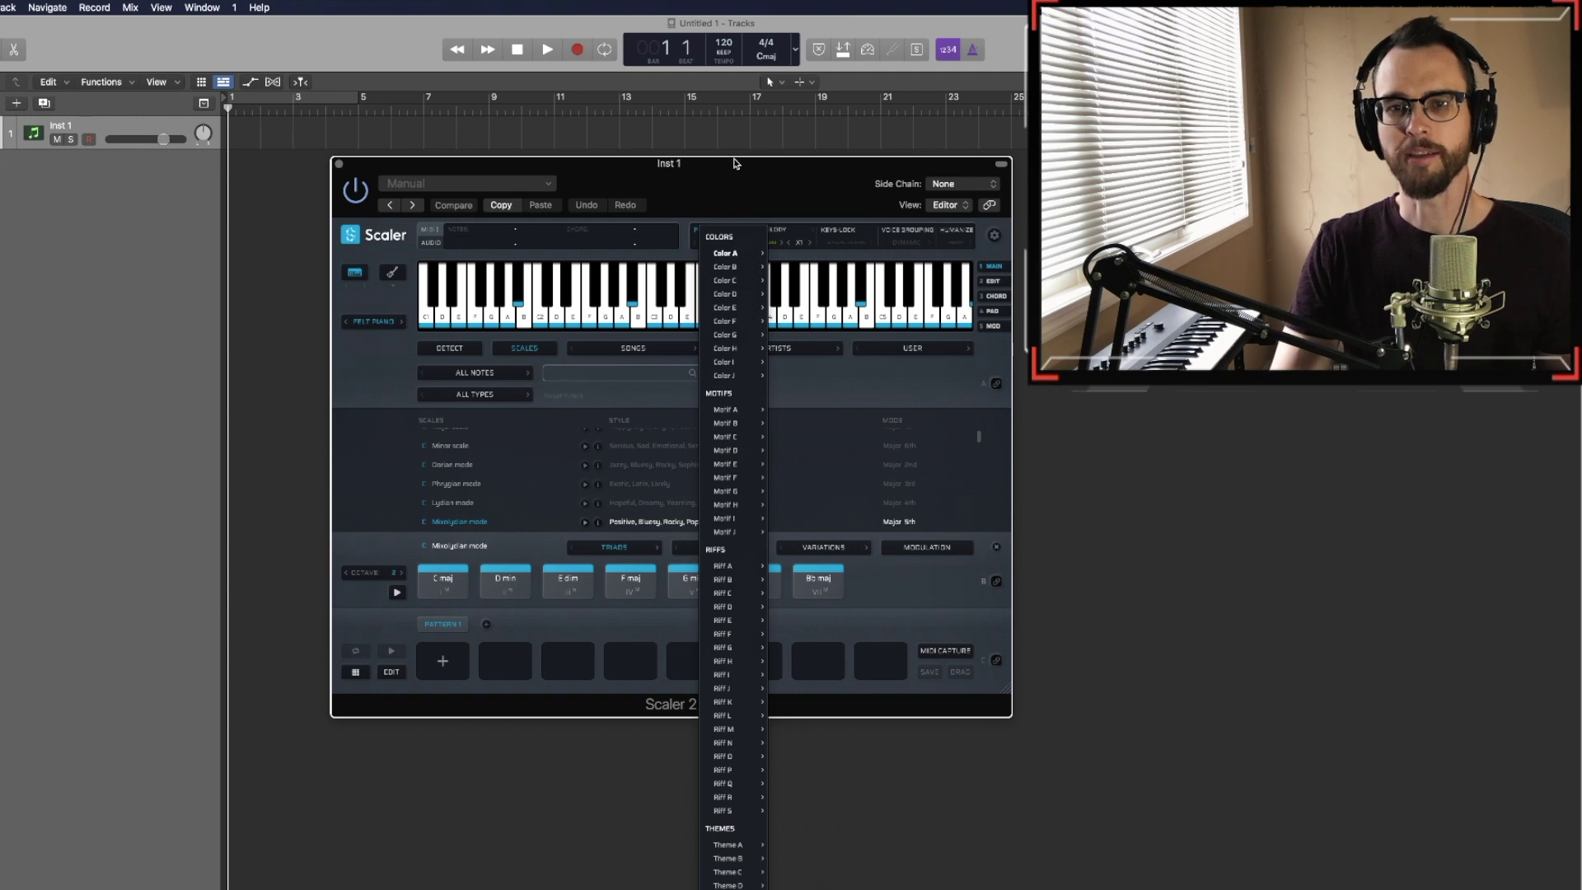
left_click(789, 177)
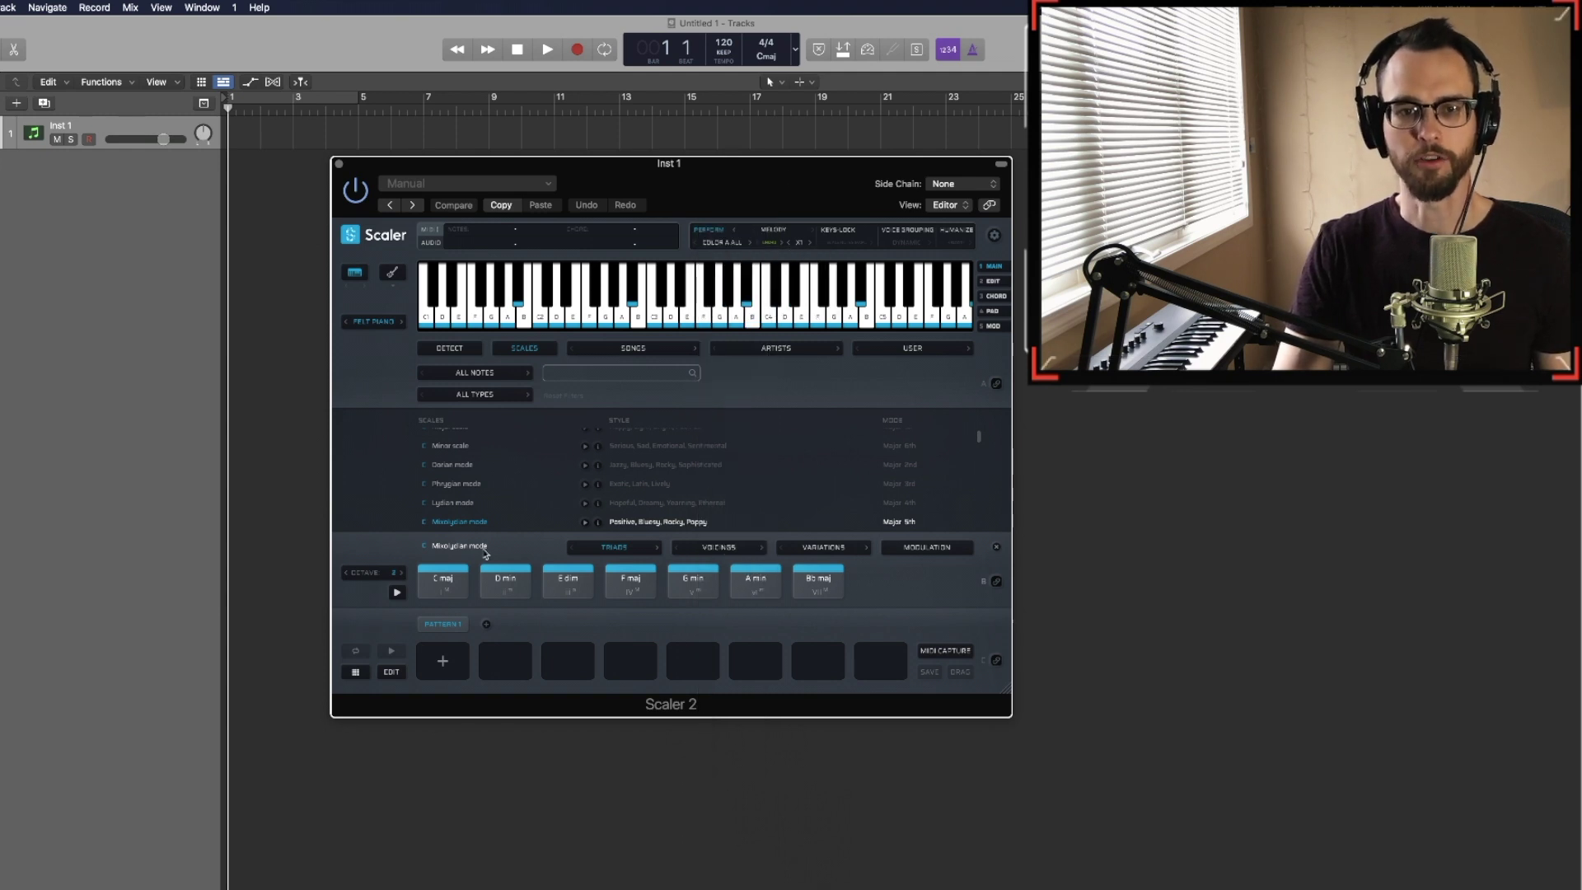
Add the C maj, D min, E dim and F maj chords to Pattern 1 and play the progression
left_click_drag(442, 581, 443, 661)
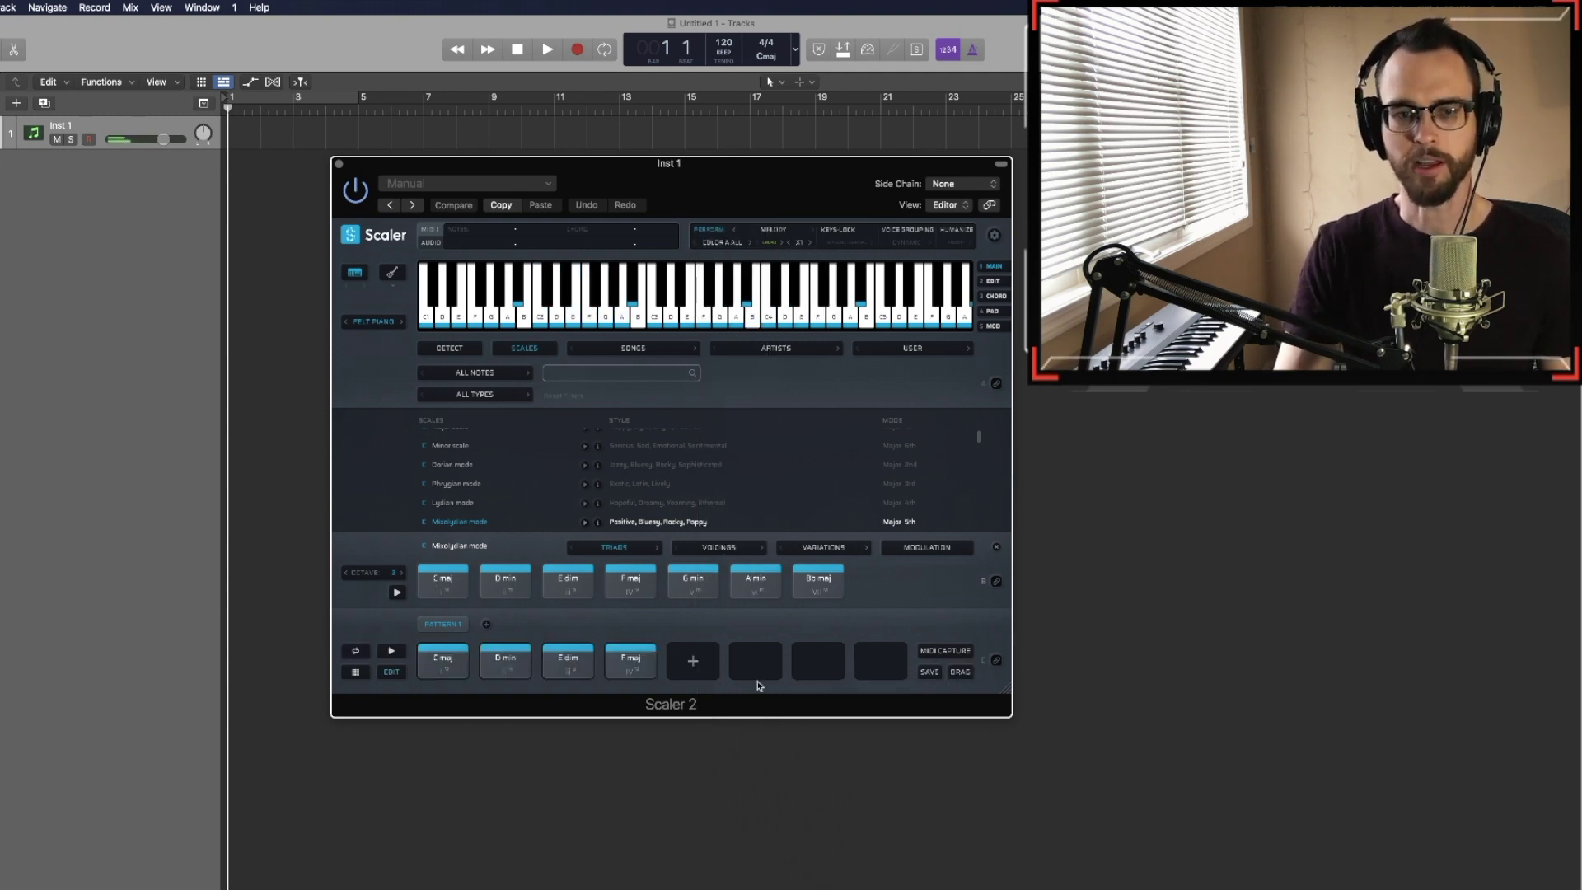
left_click(390, 651)
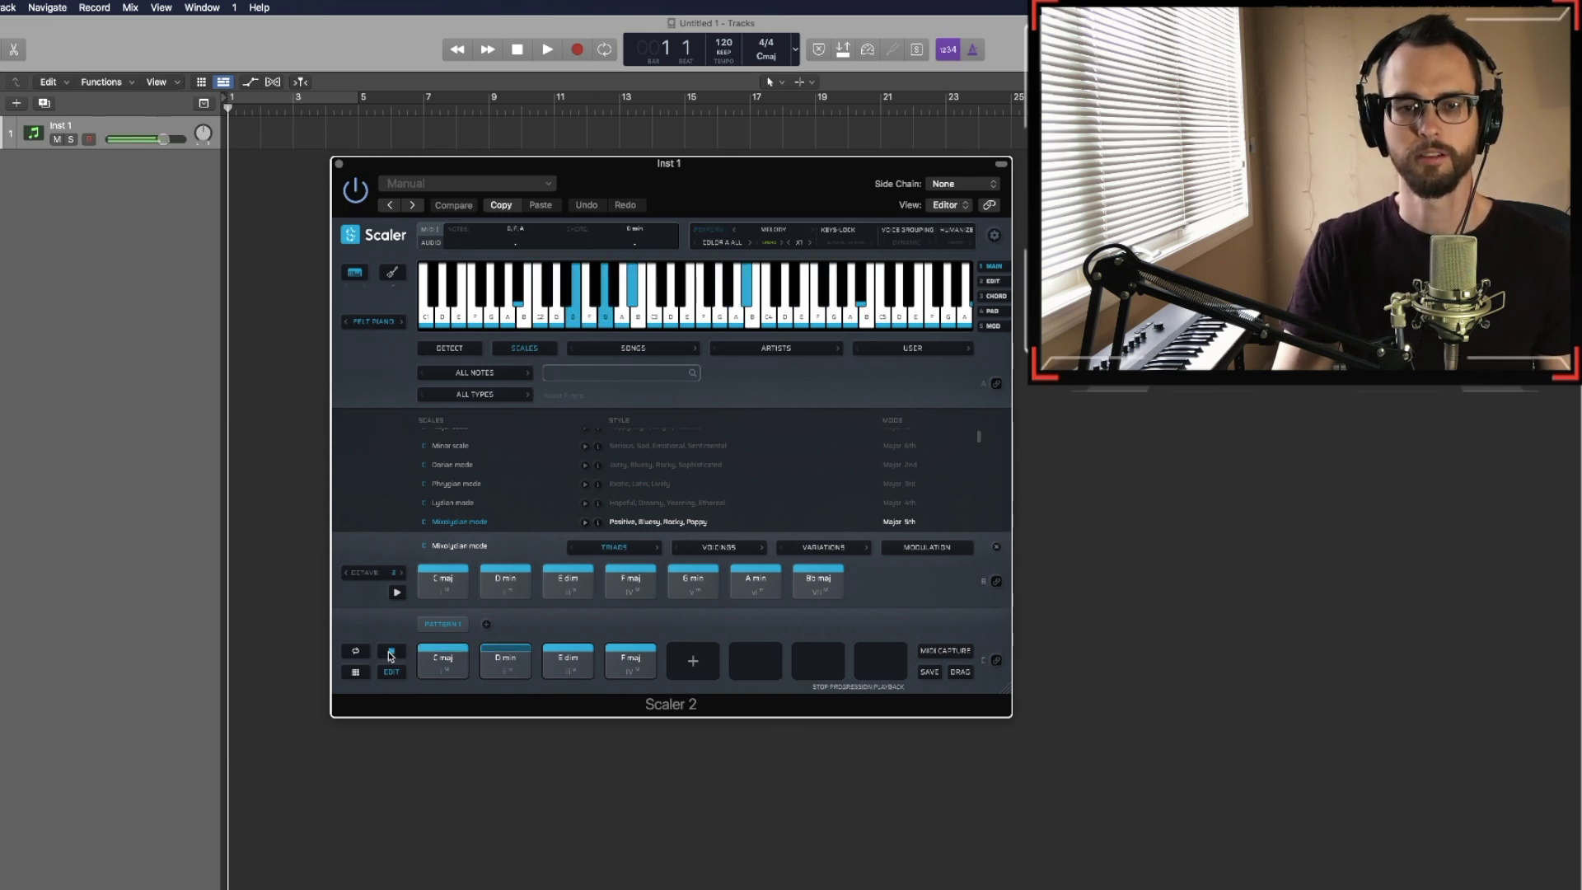
left_click(392, 655)
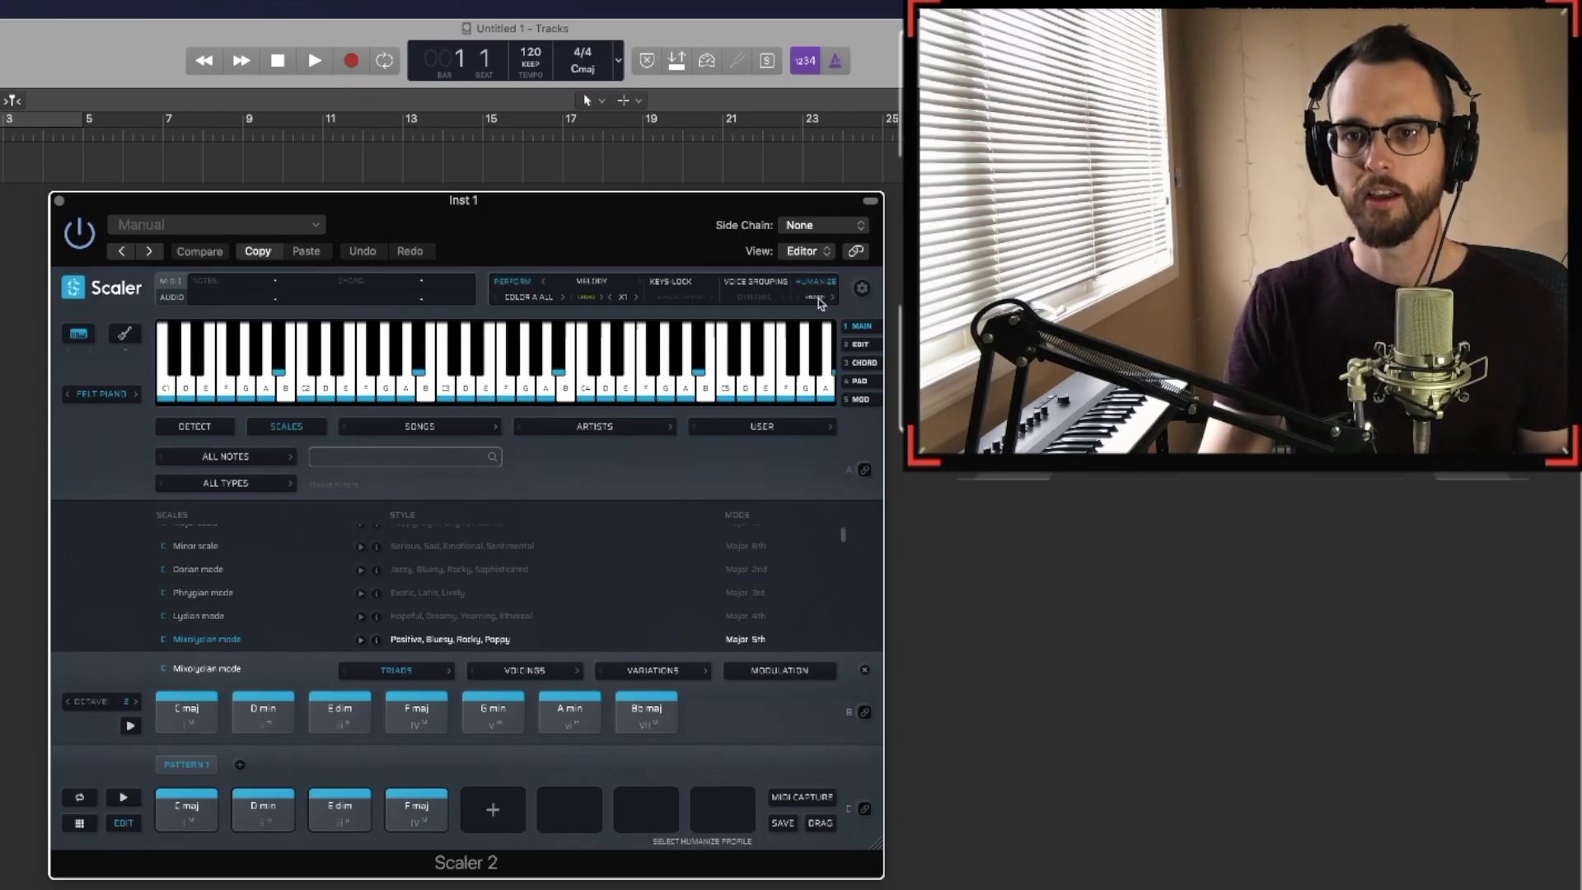
Set the Humanize profile to Both and play the four-chord progression
left_click(818, 298)
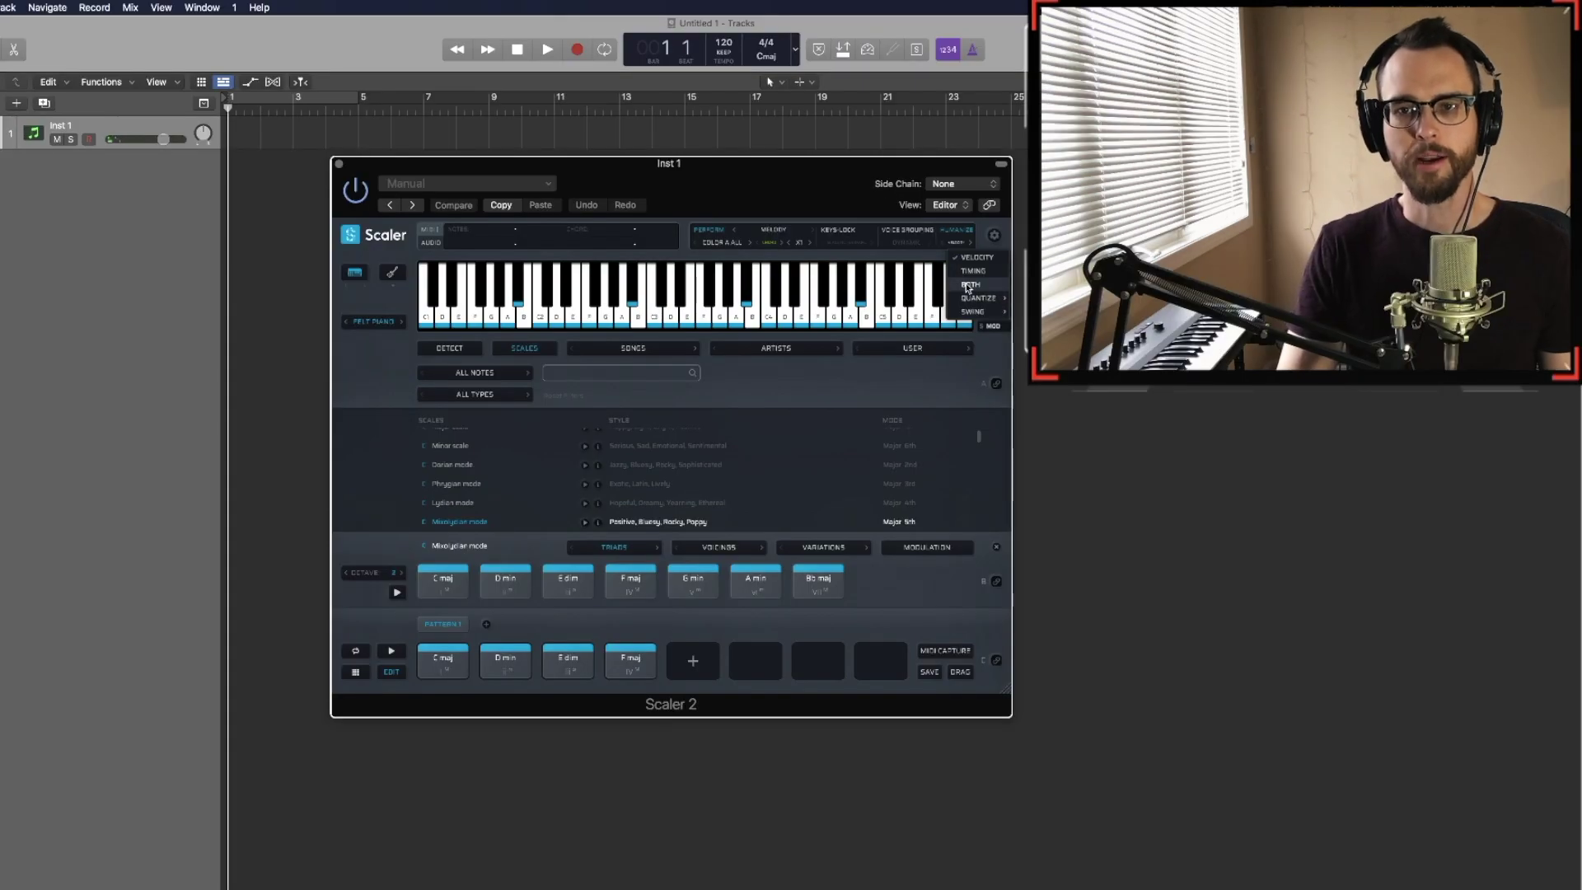
left_click(968, 285)
left_click(390, 651)
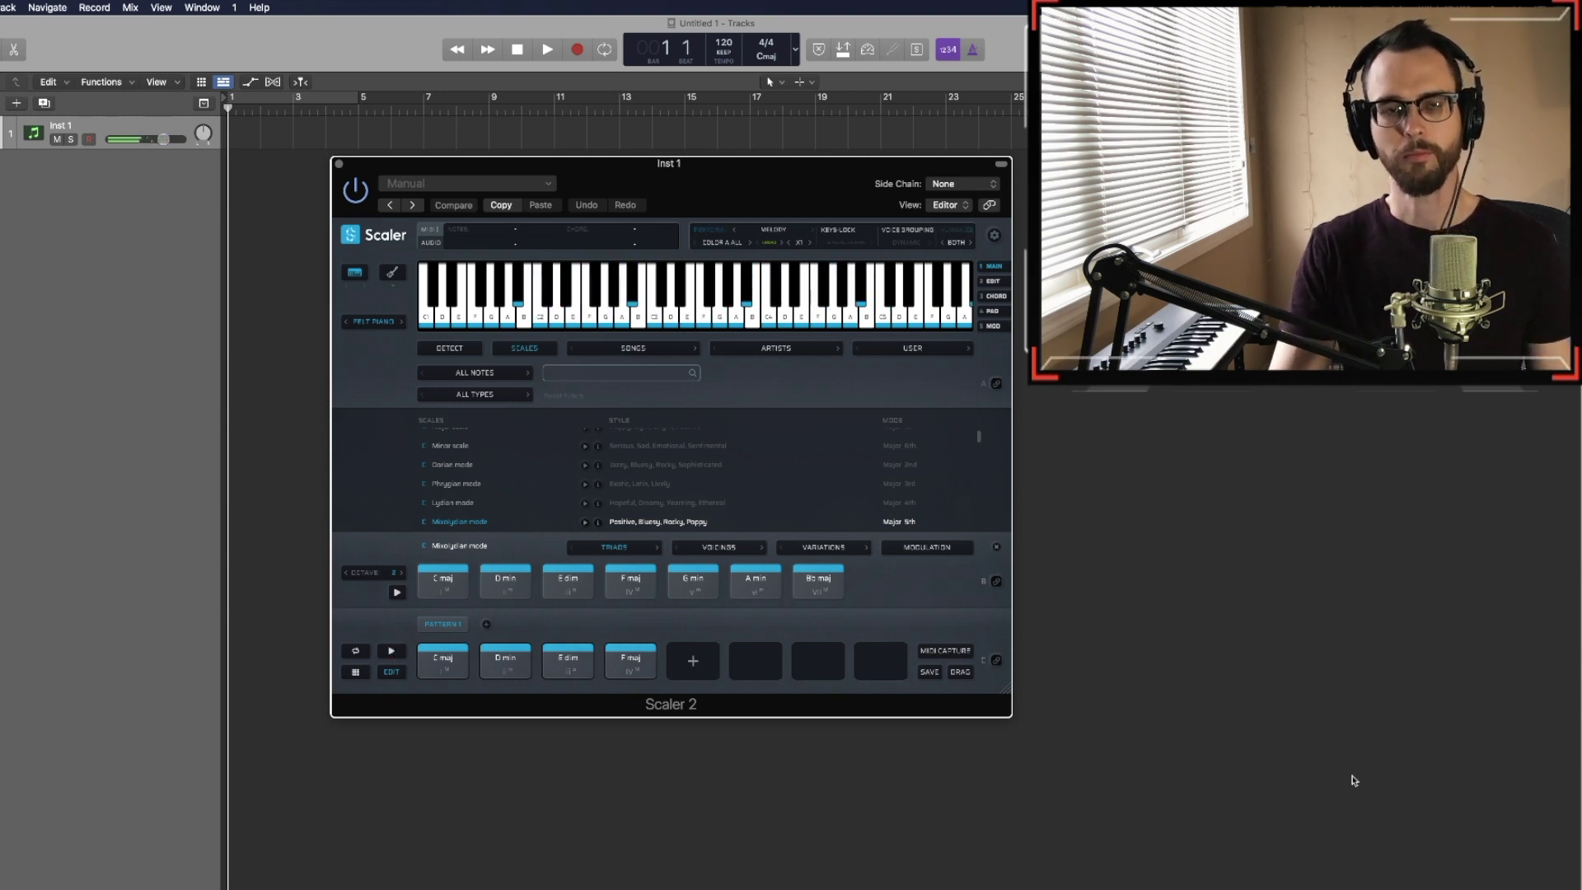
Move the plugin window clear of the track and export the chord progression as a MIDI region at bar 1 of the Inst 1 track
left_click_drag(745, 185, 854, 203)
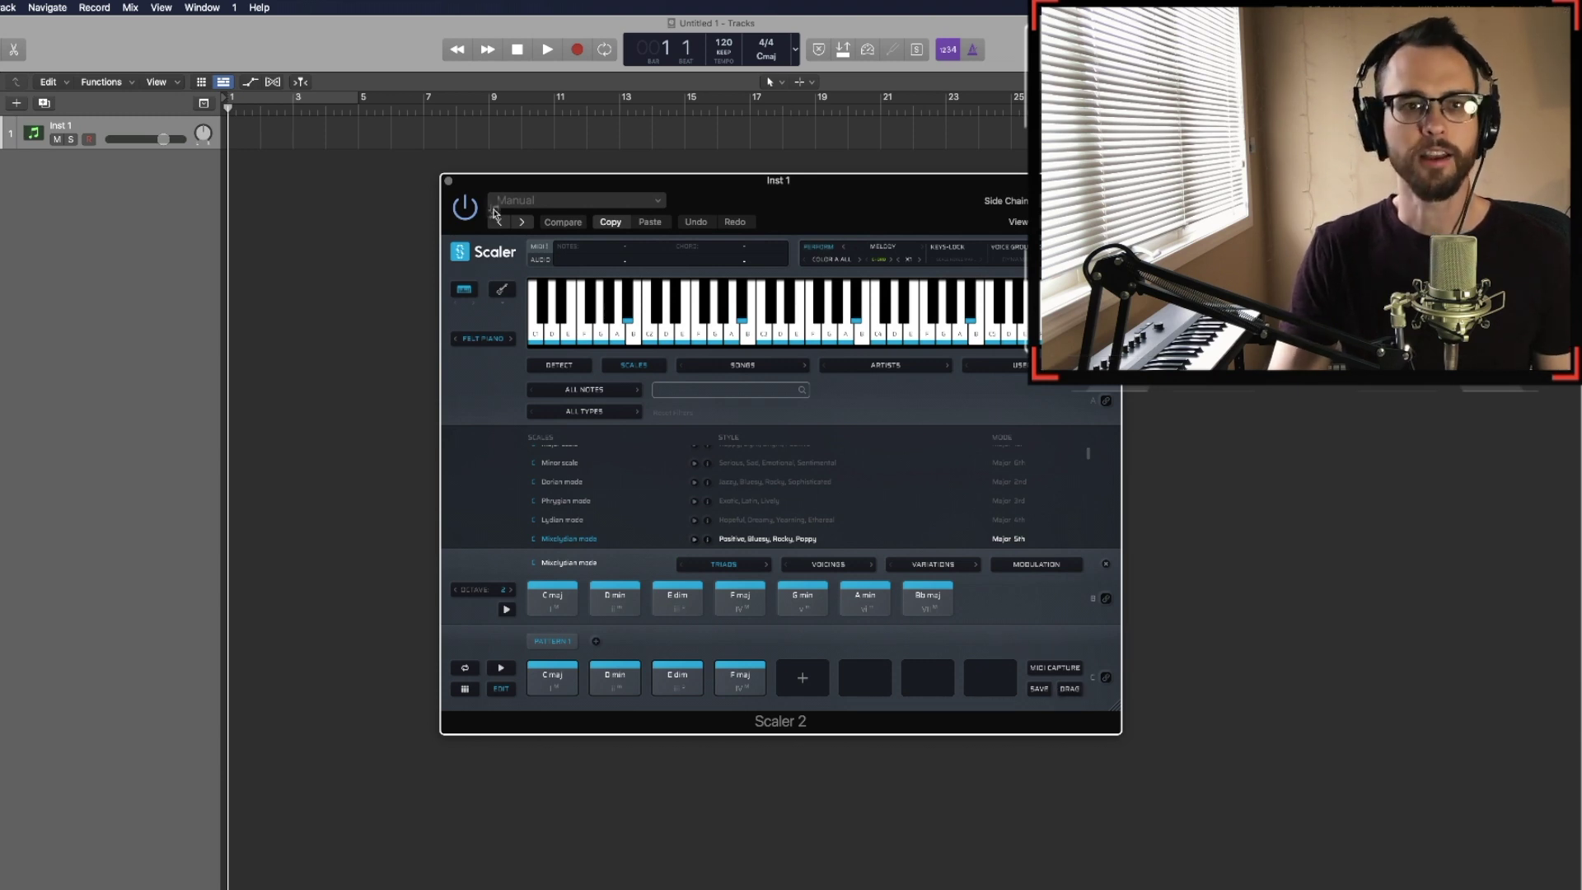
left_click_drag(494, 212, 235, 136)
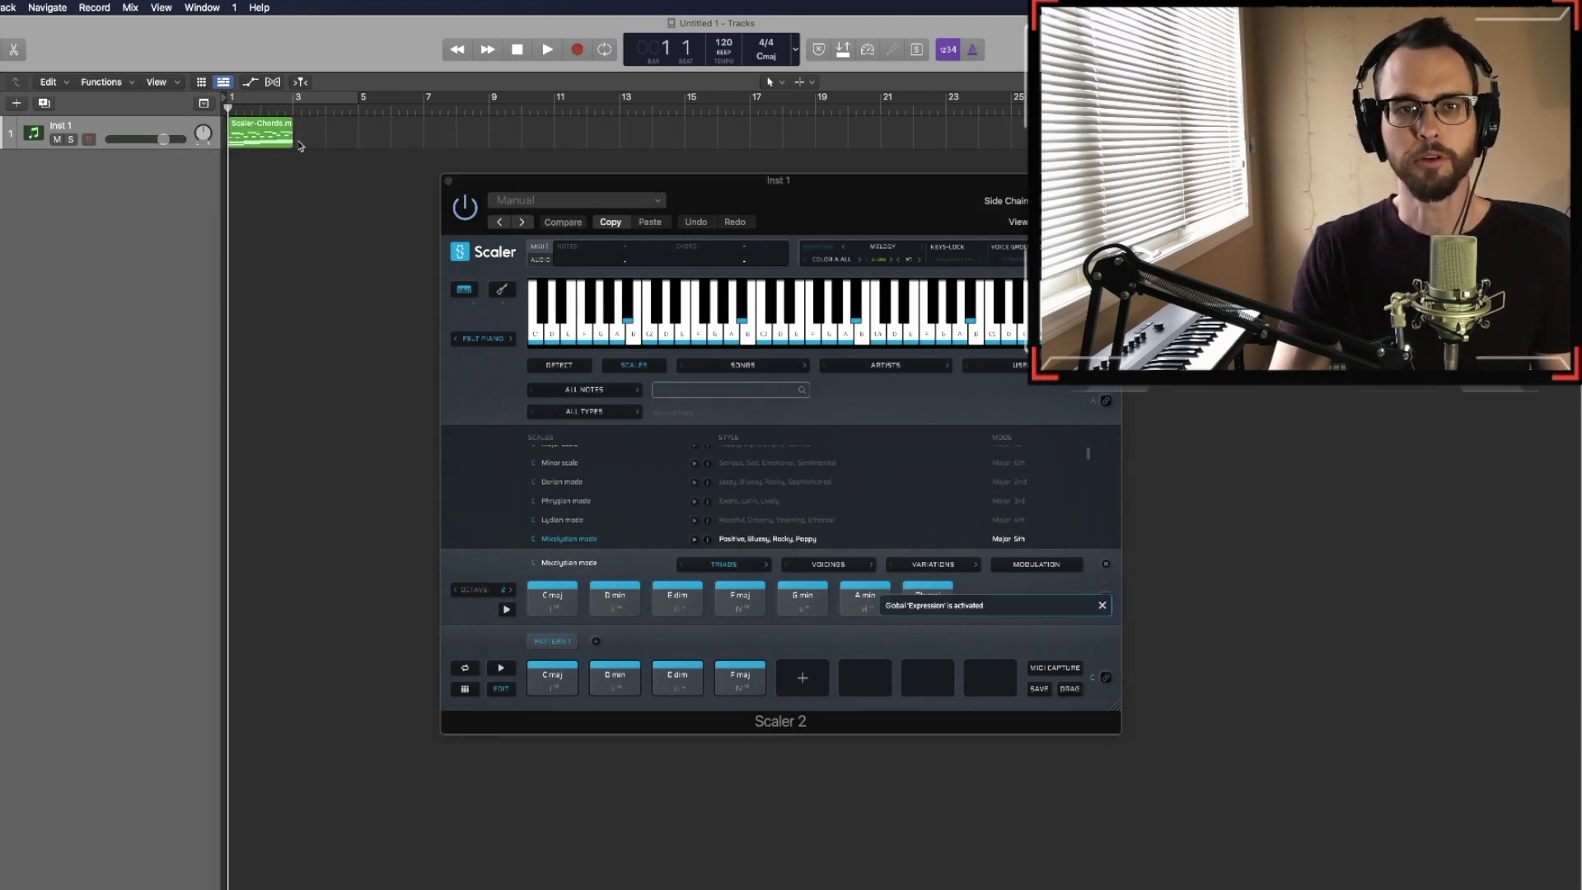
Open the exported chord region in the Piano Roll and examine its notes
double_click(262, 135)
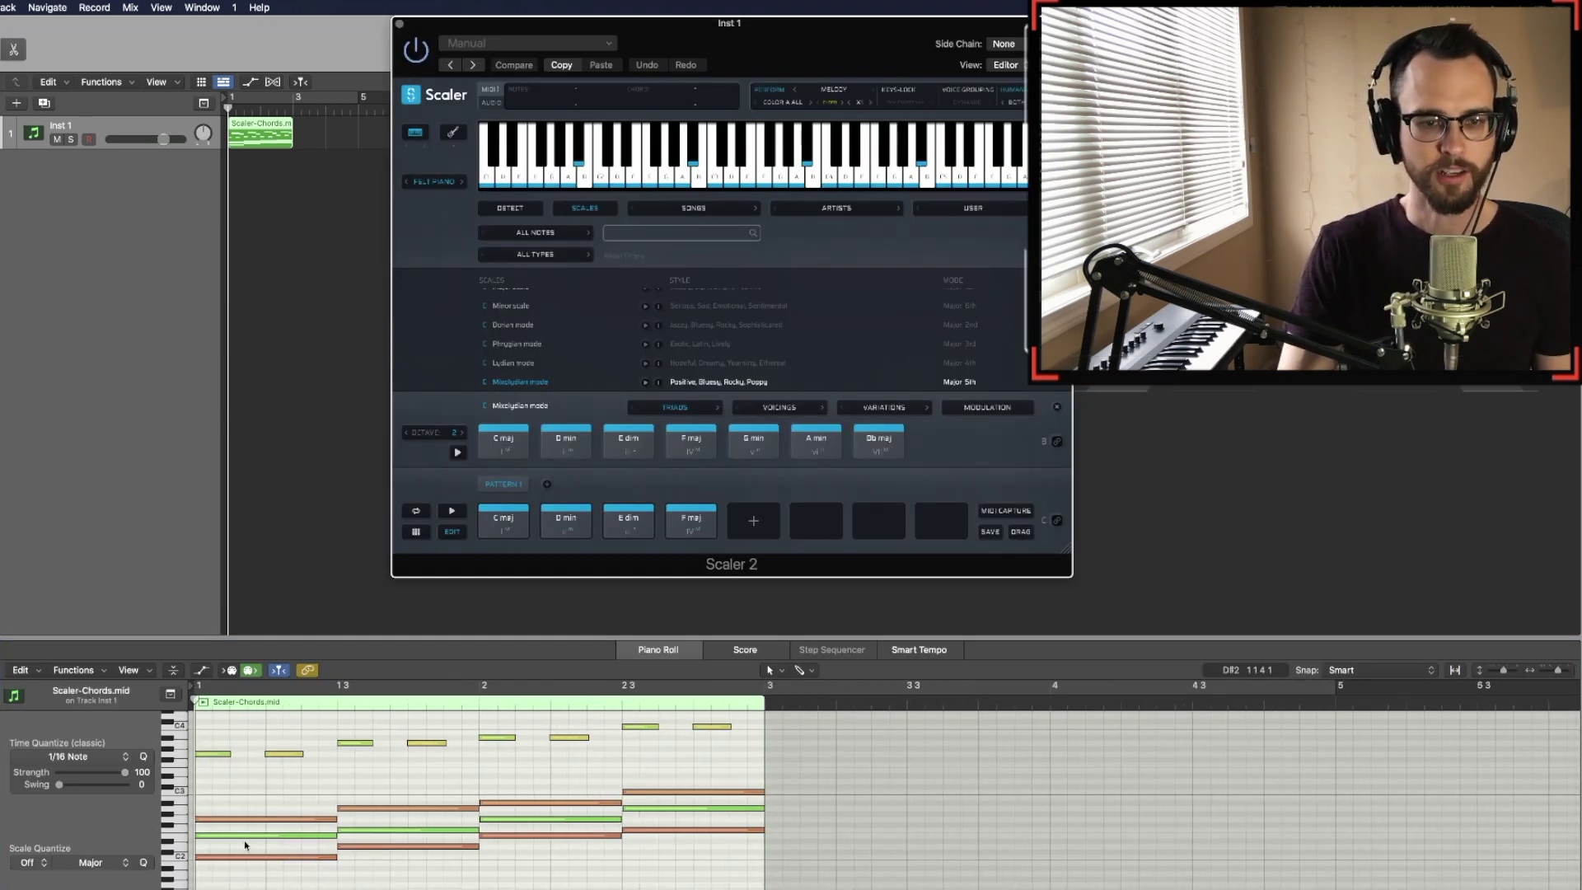
left_click(323, 798)
scroll(320, 796, "up", 2)
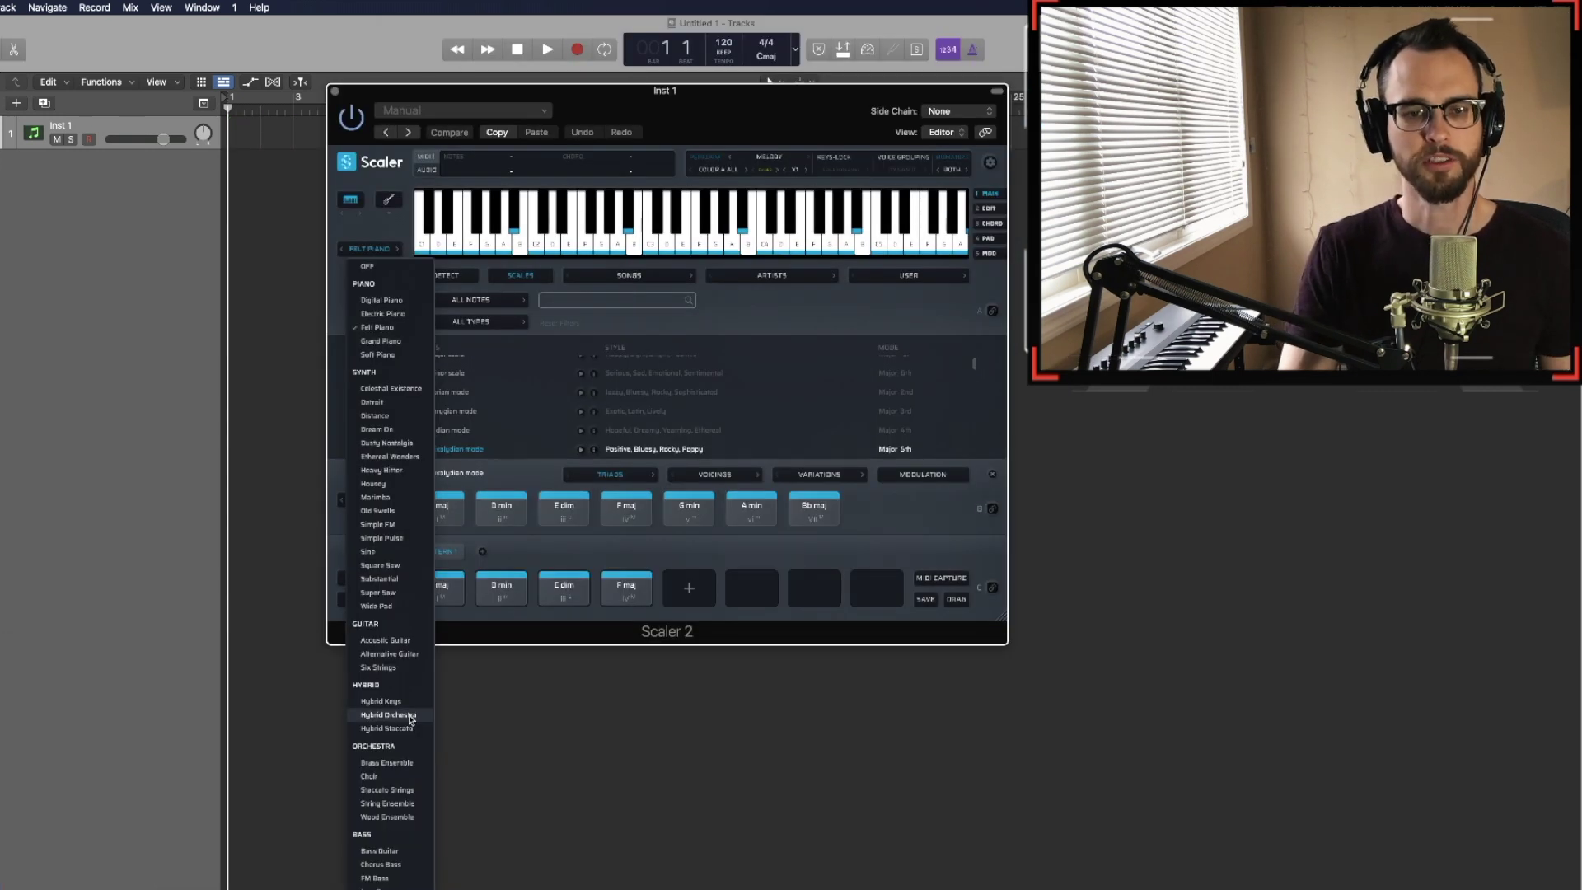
Set the Scaler 2 sound to Hybrid Orchestra and play the C maj chord in Pattern 1
left_click(410, 716)
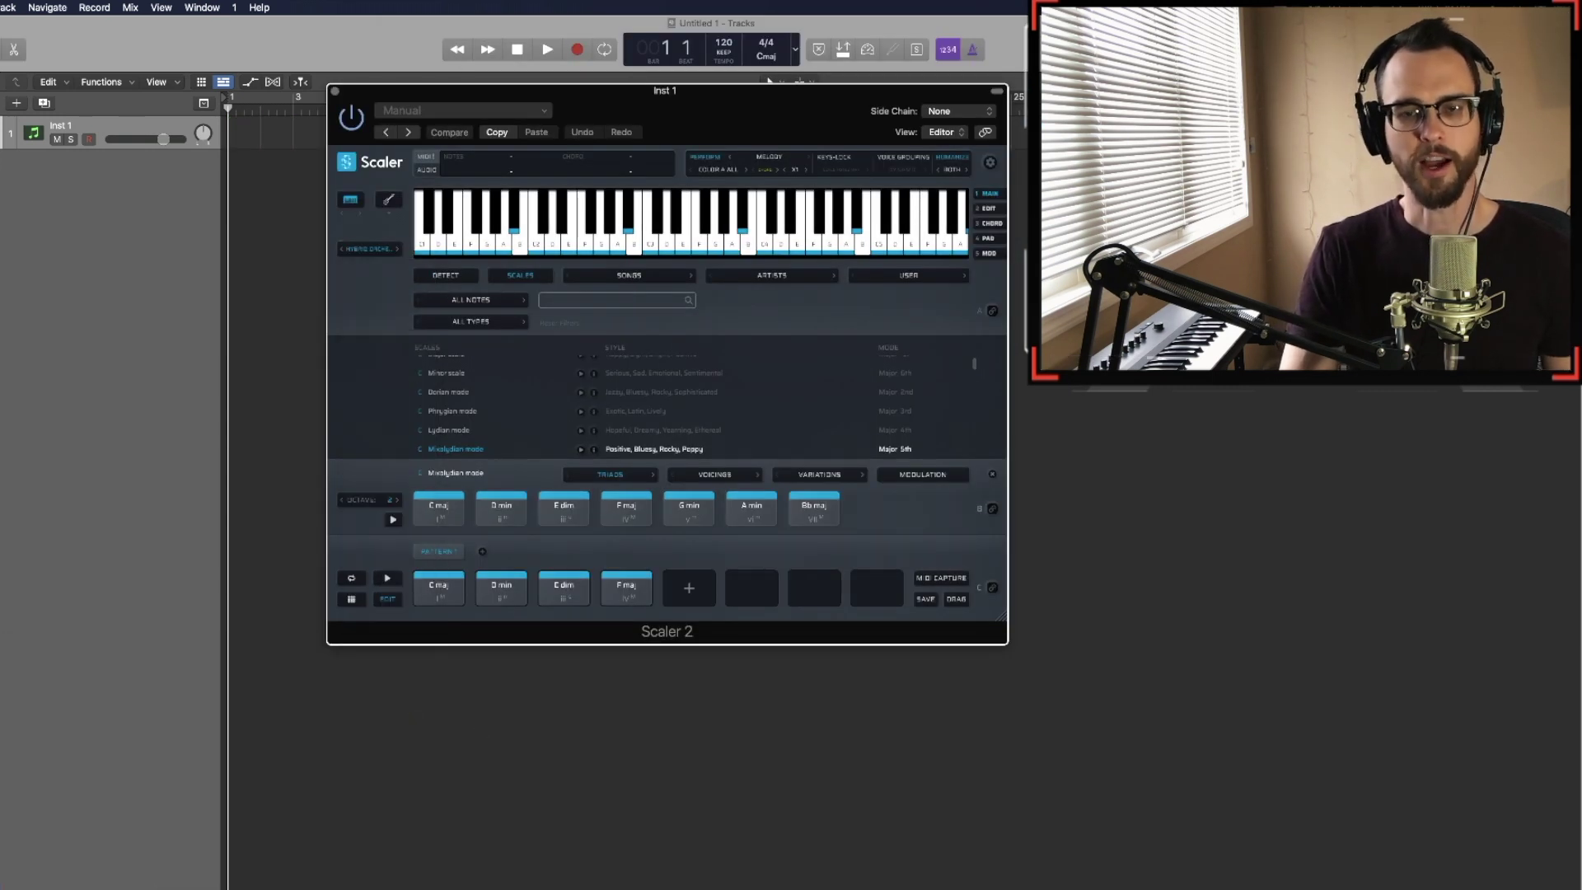
left_click(438, 580)
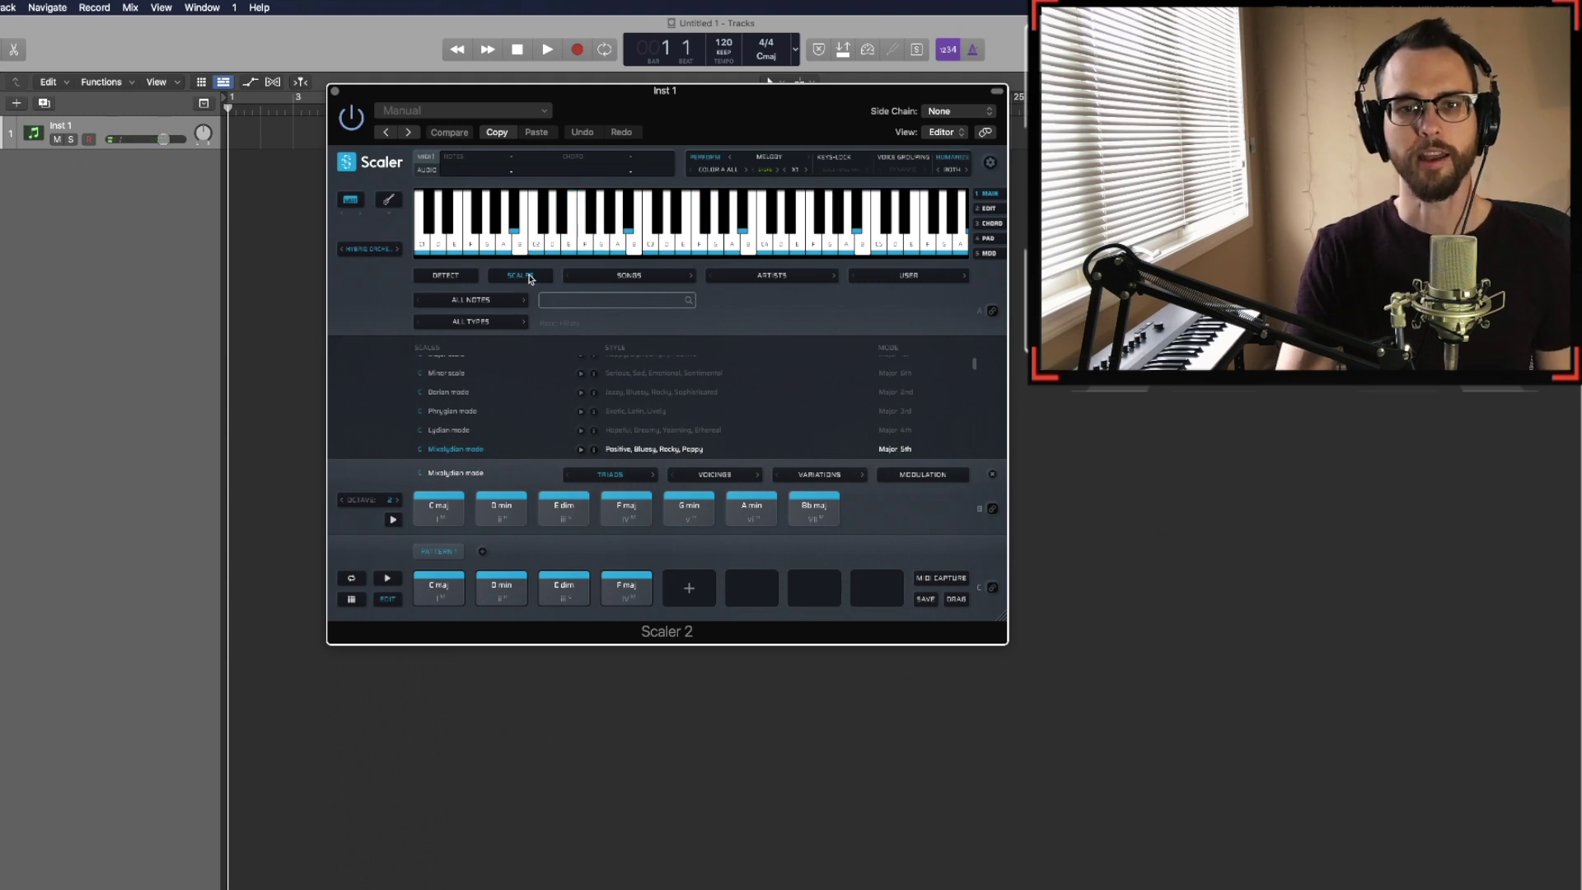
Load the C Harmonic Minor scale and audition its F min and D dim chords
scroll(579, 398, "down", 3)
scroll(579, 398, "down", 4)
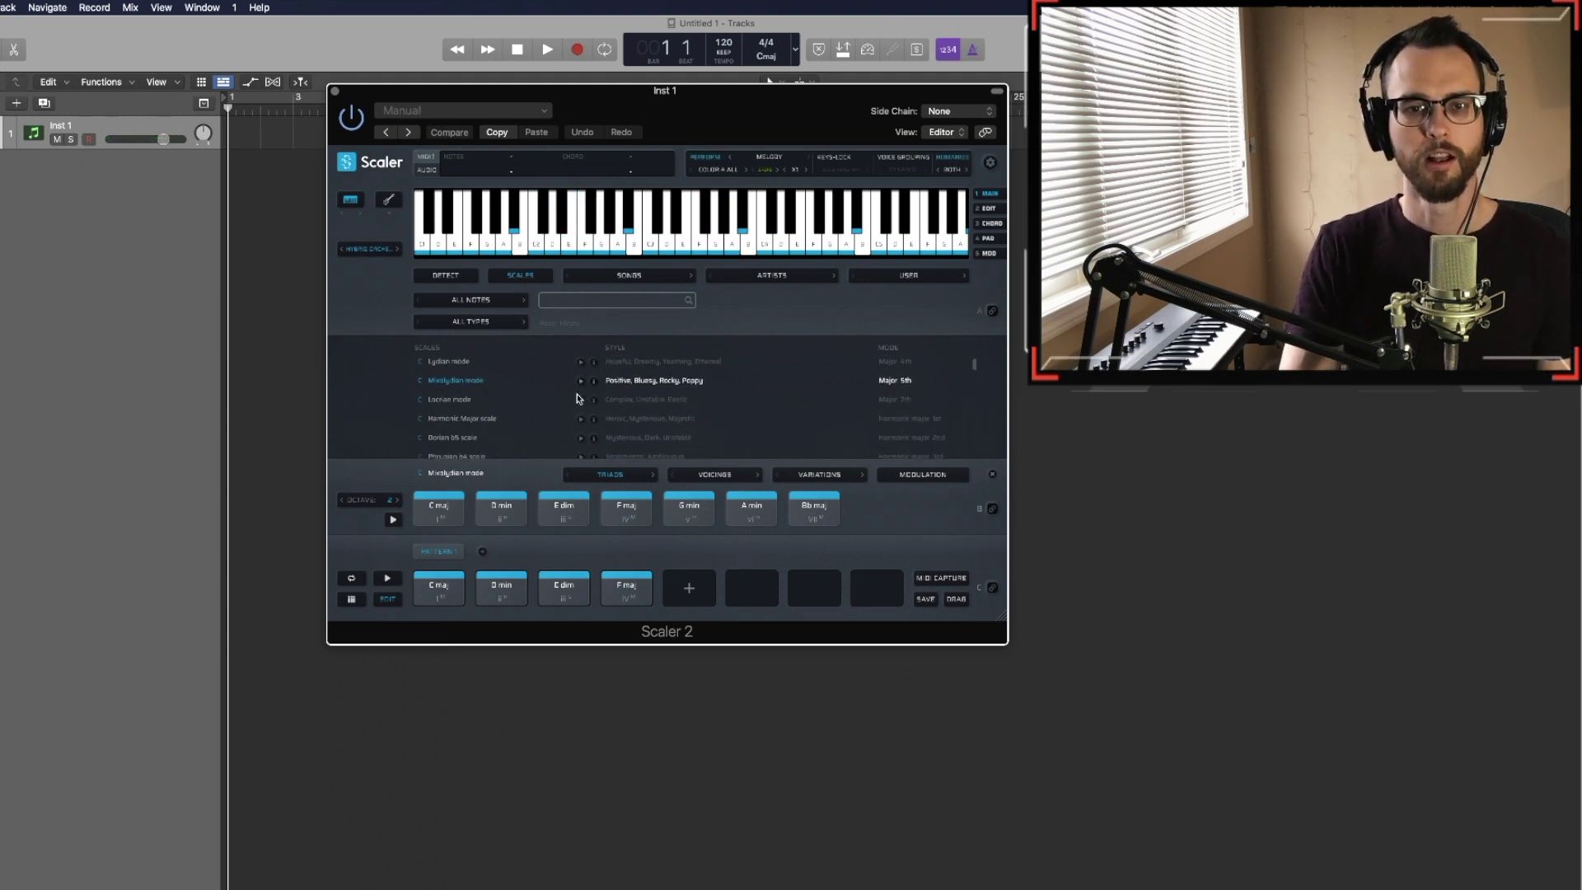
scroll(577, 398, "down", 3)
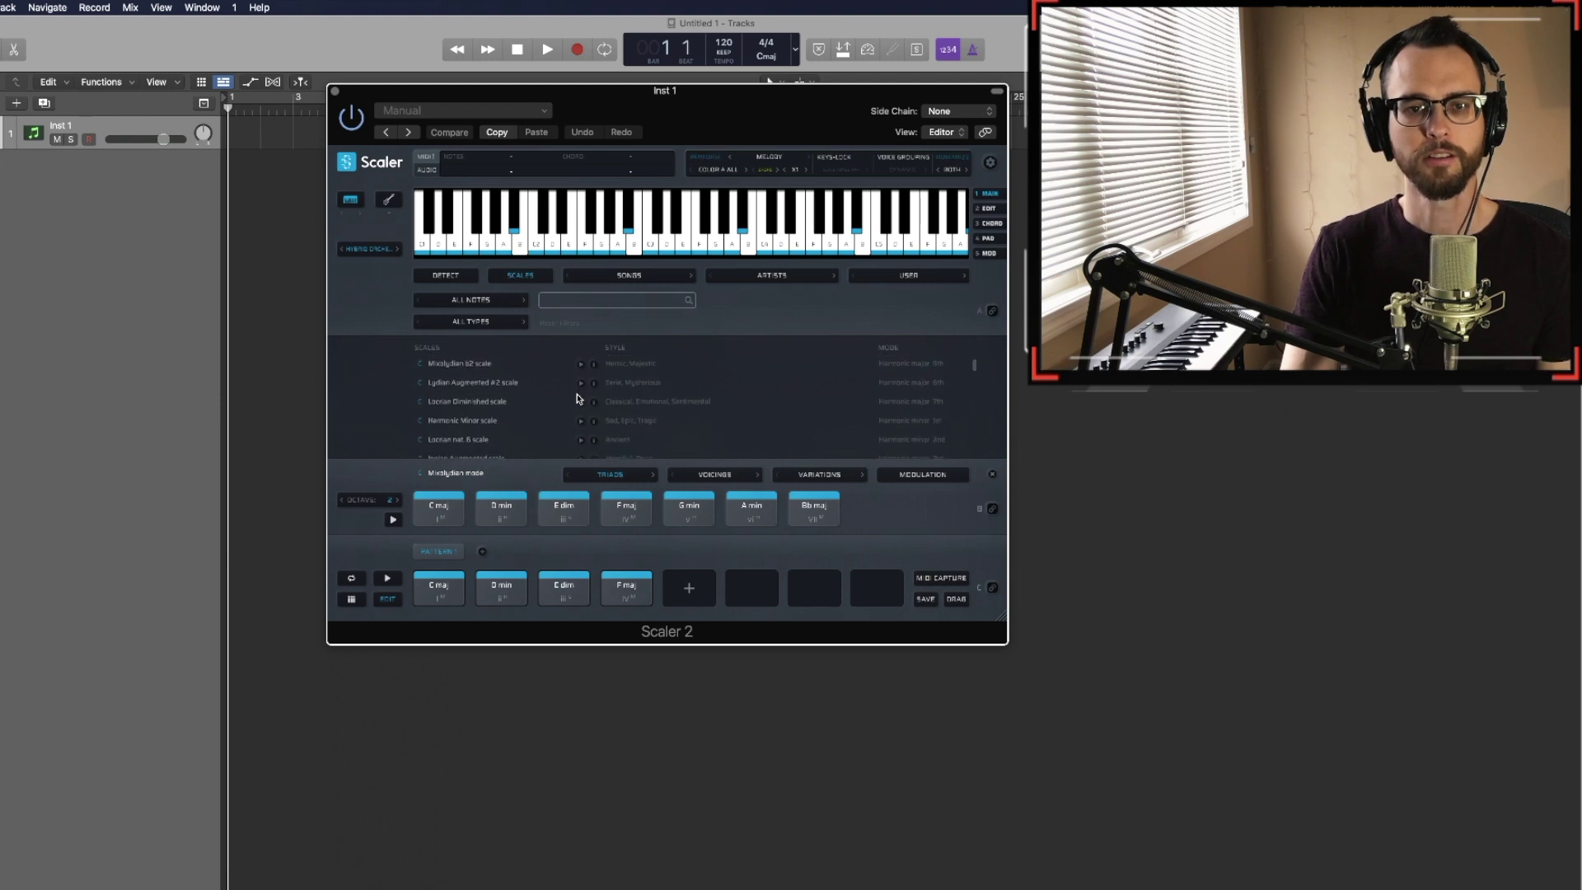
left_click(470, 427)
left_click(604, 520)
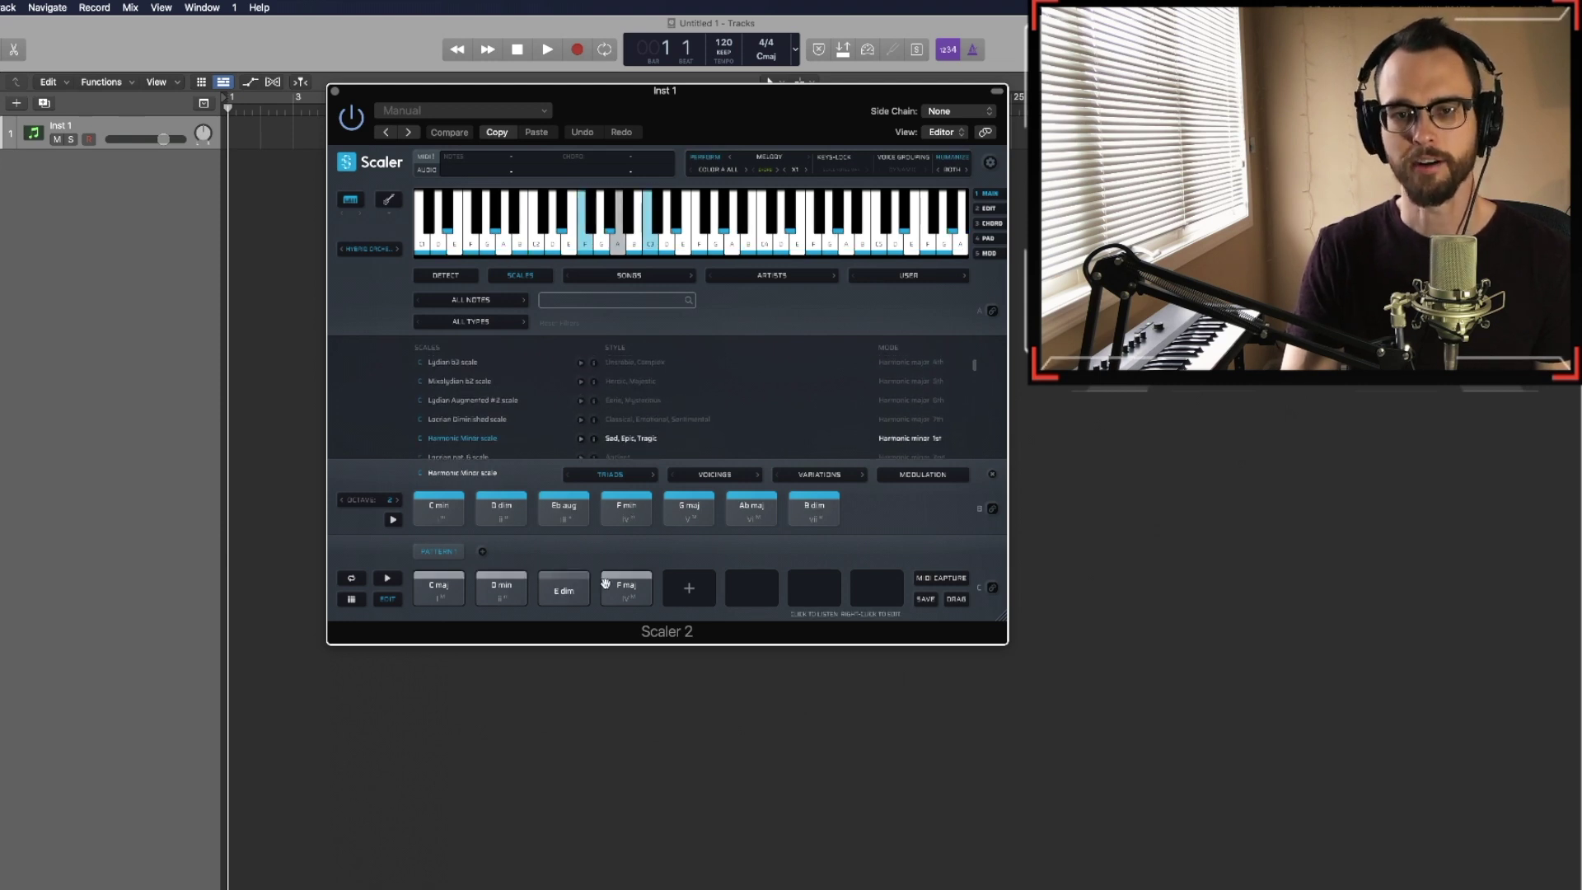
left_click(520, 519)
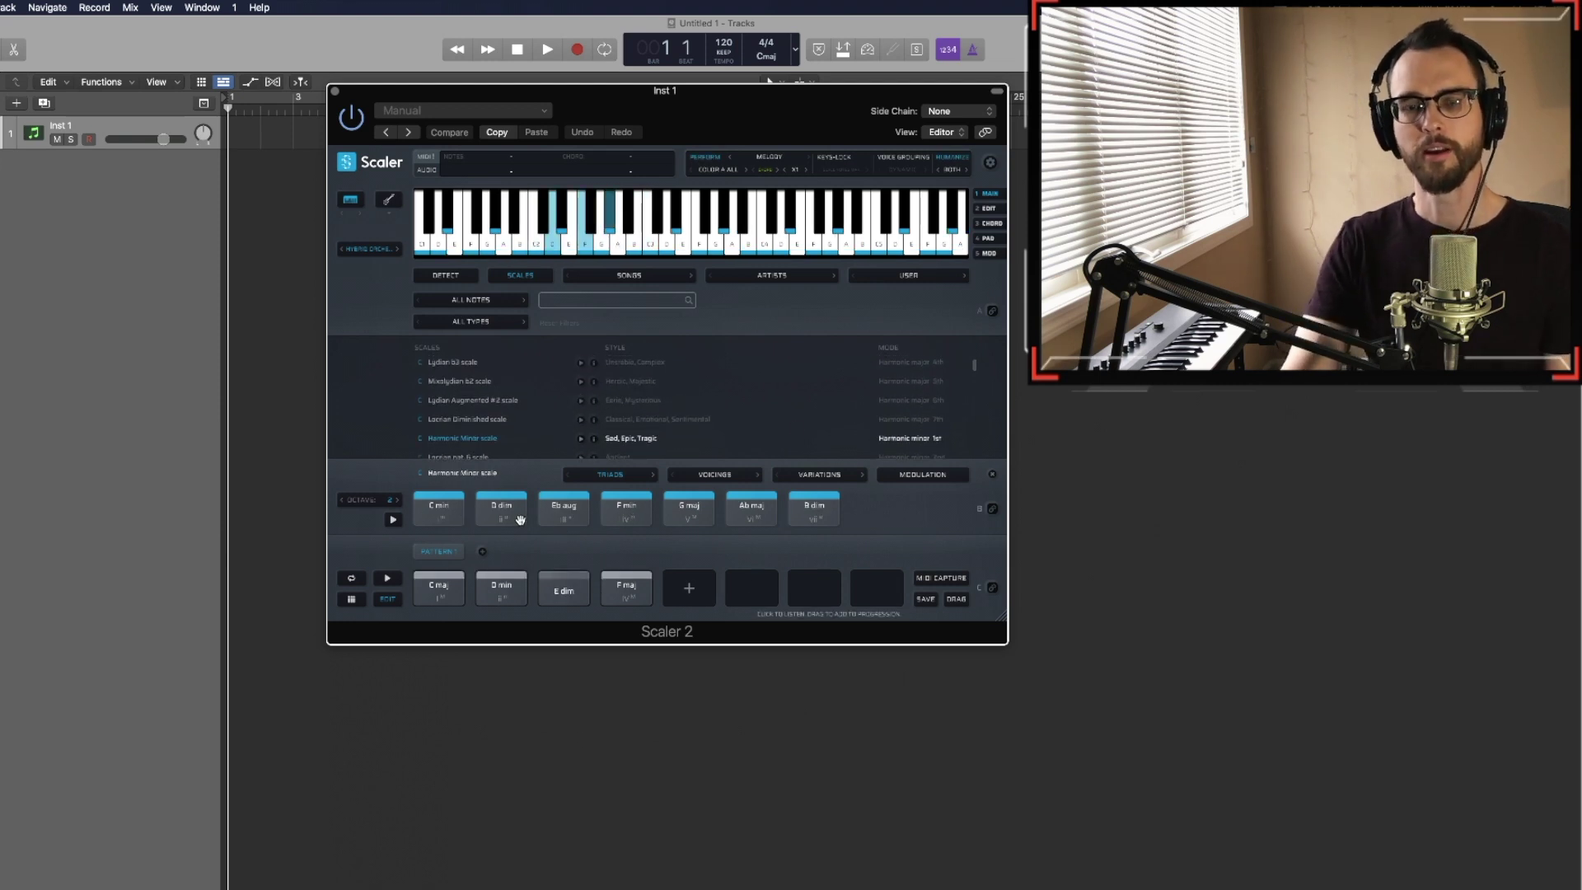
left_click(504, 519)
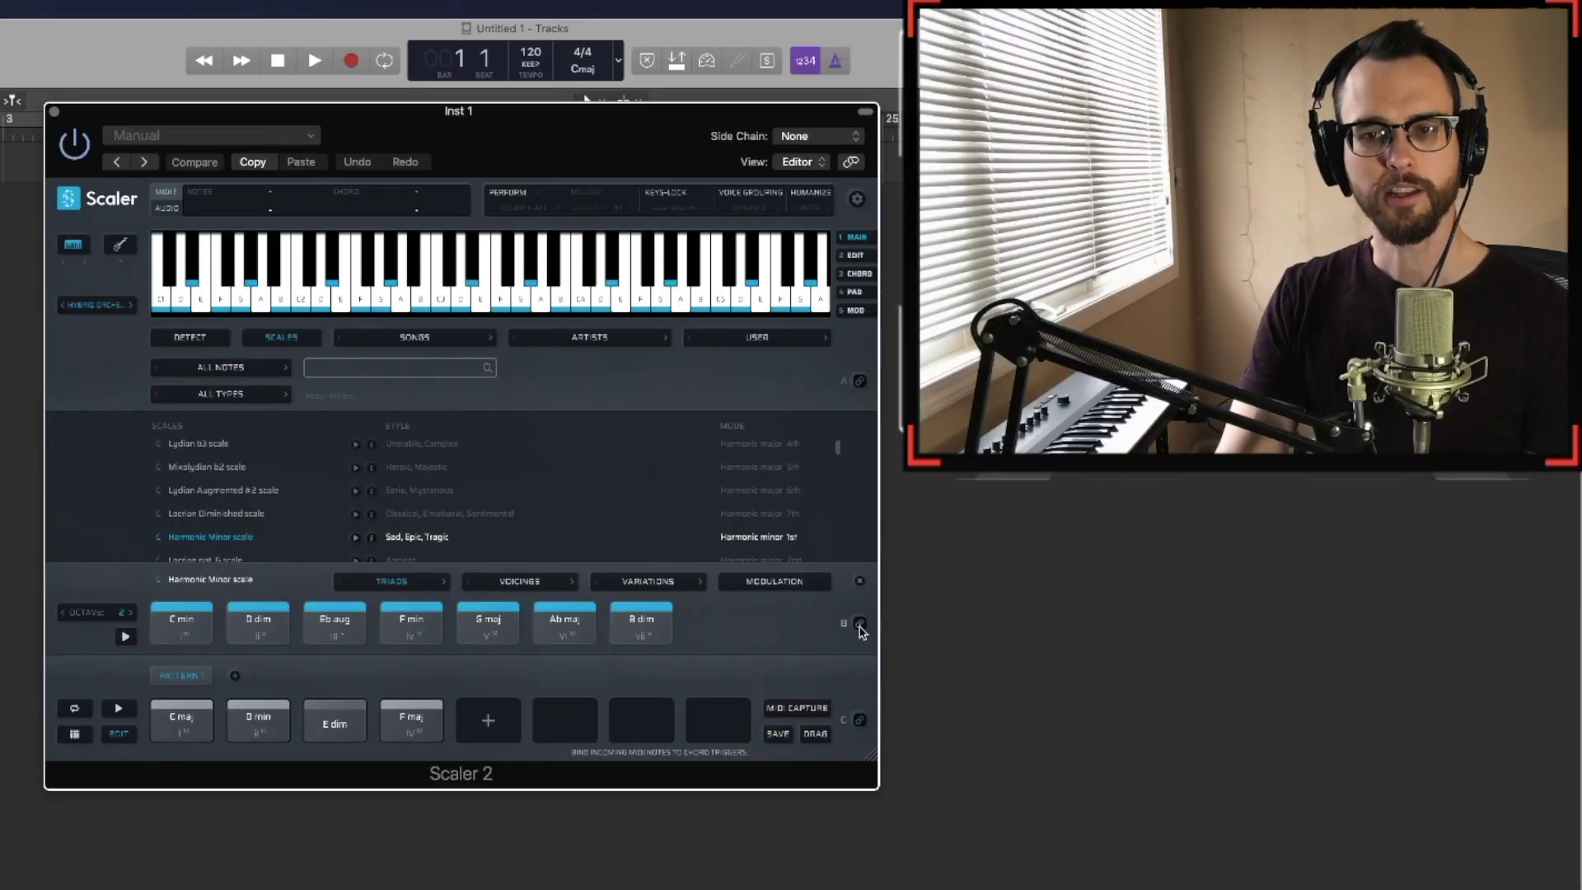
Enable MIDI binding for the scale's chord row and set the performance to Arpeggio with the Up pattern
left_click(859, 624)
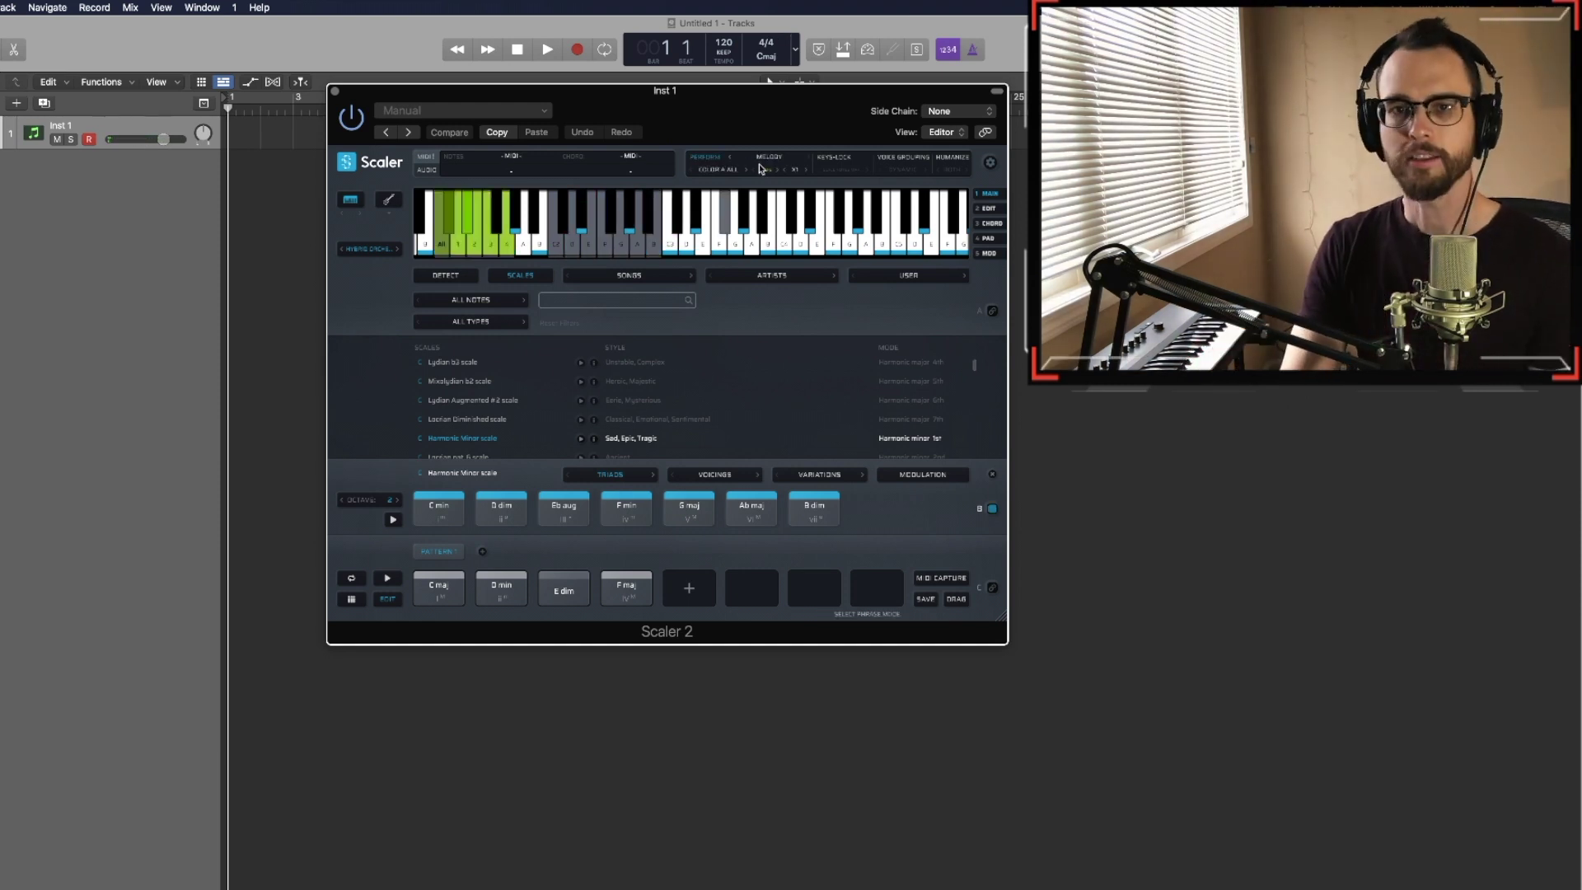
left_click(722, 172)
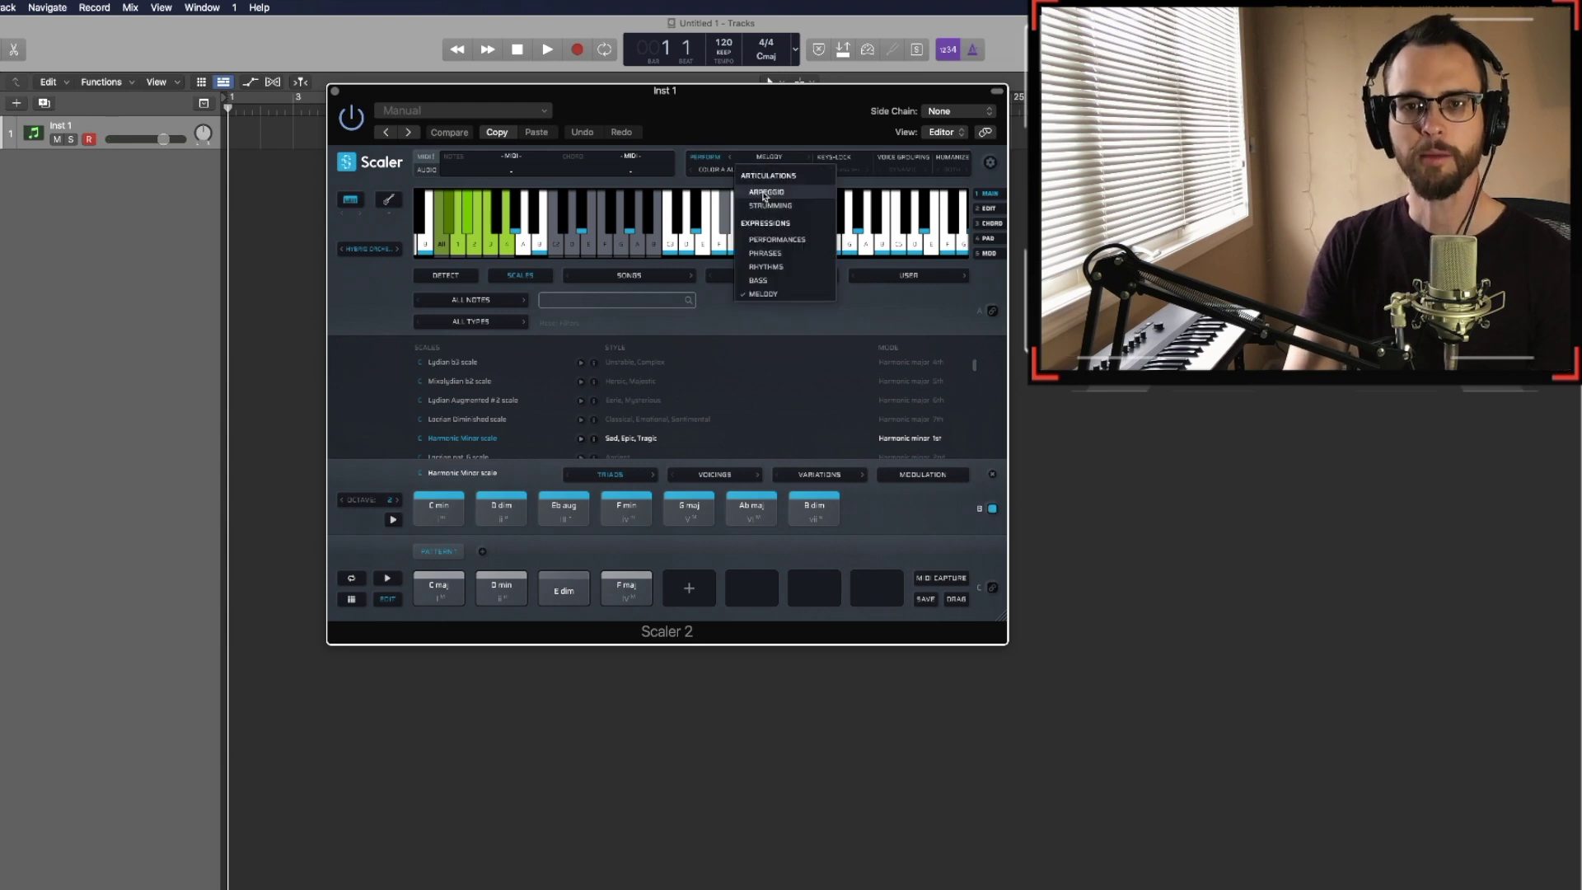
left_click(764, 193)
left_click(729, 170)
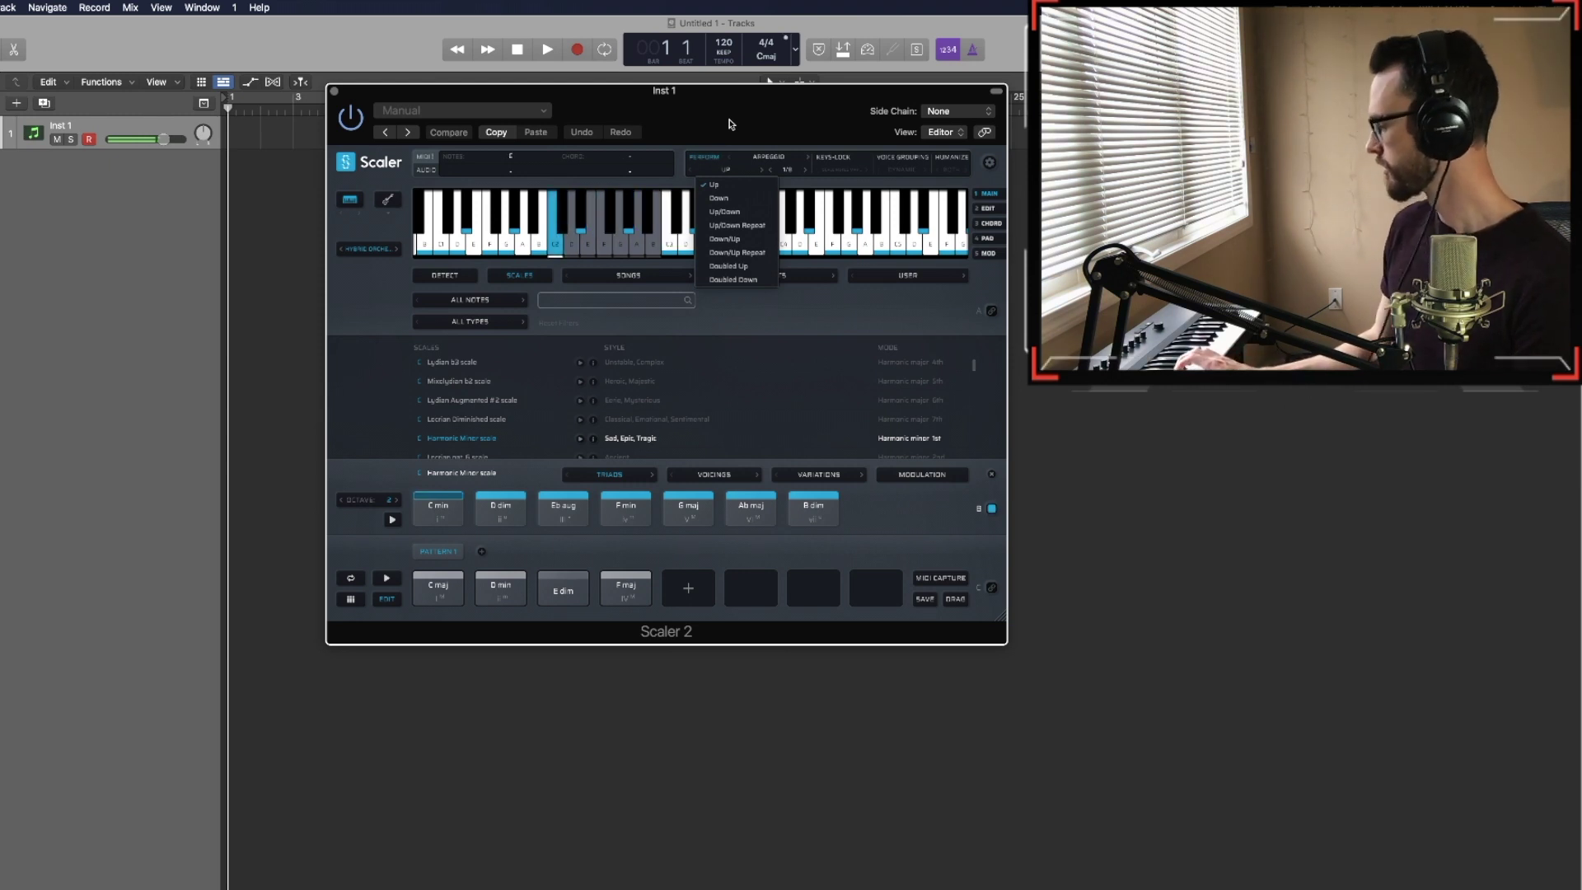
left_click(745, 169)
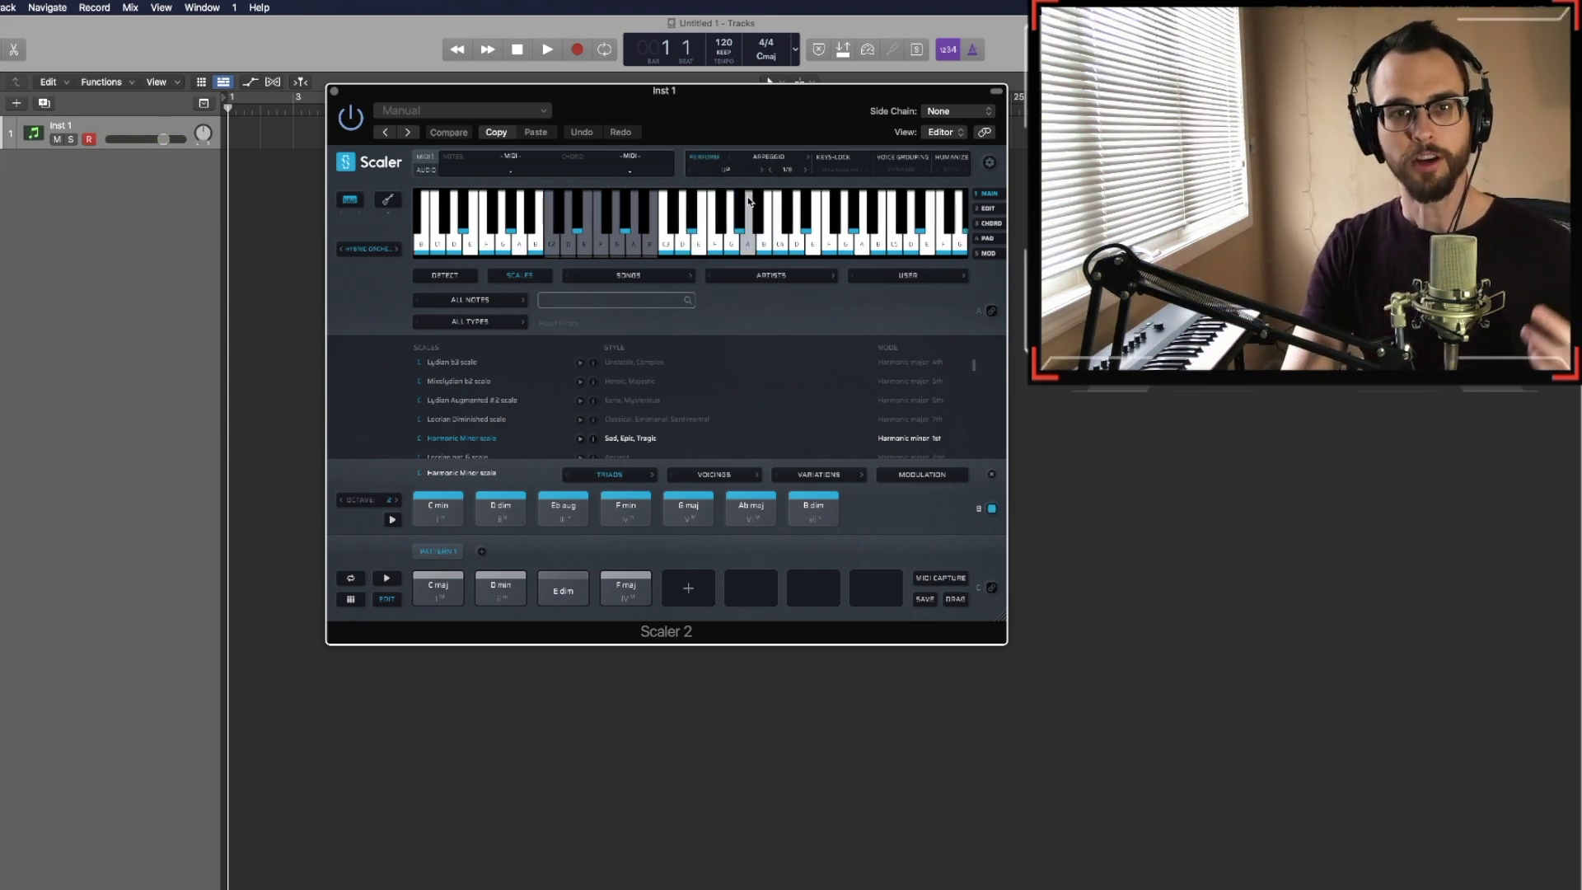
Export the arpeggio performance through MIDI Capture to bar 1 of the Inst 1 track and inspect it in the Piano Roll
left_click(943, 579)
left_click(944, 580)
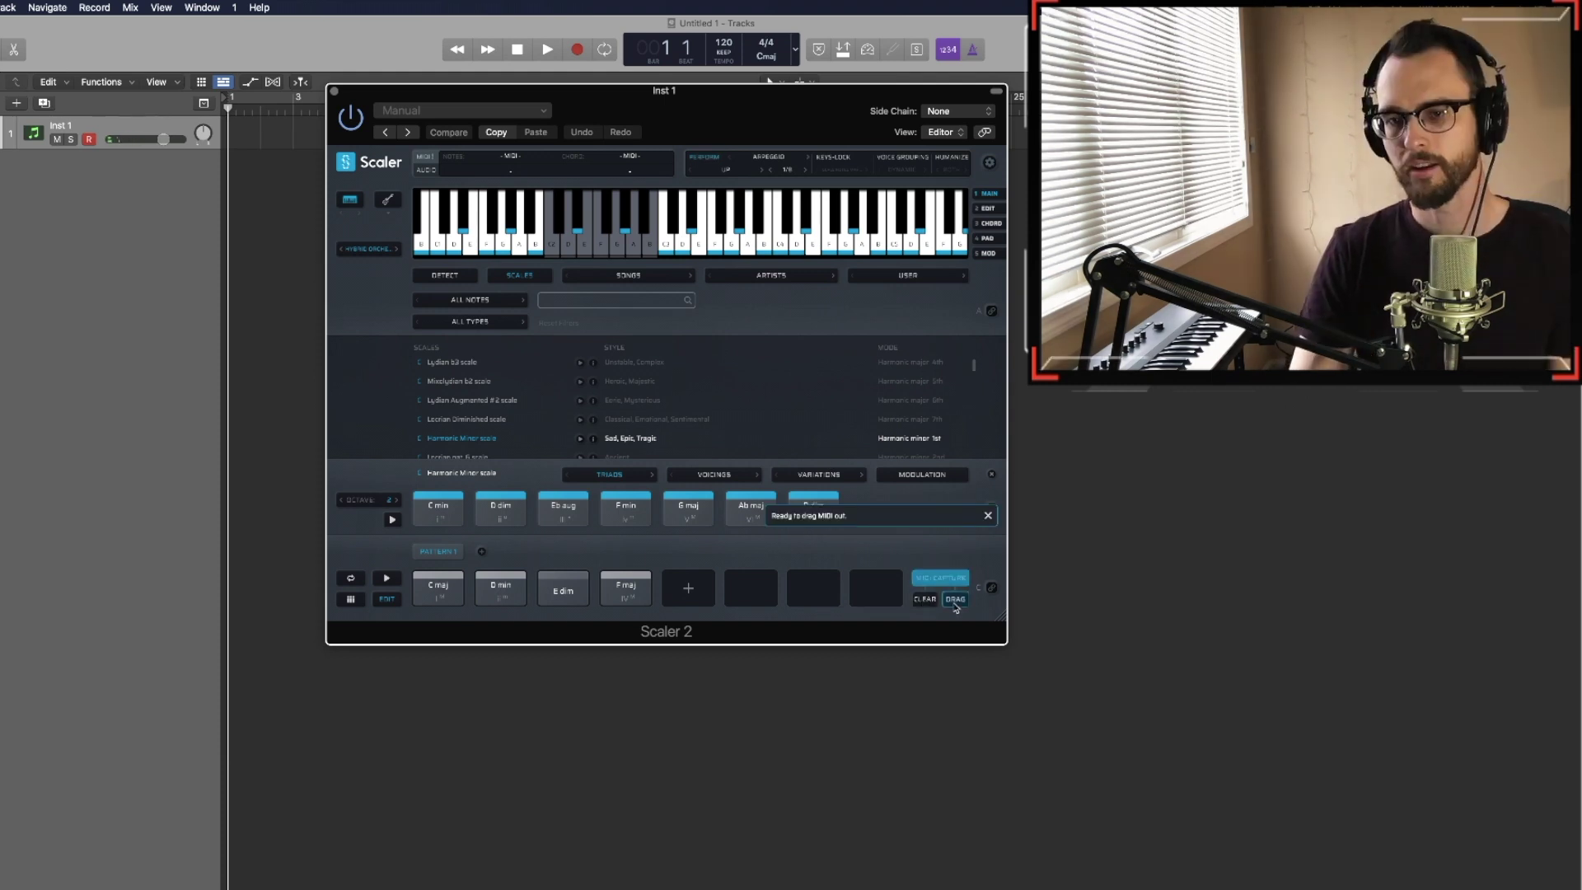
left_click_drag(360, 123, 235, 128)
double_click(272, 122)
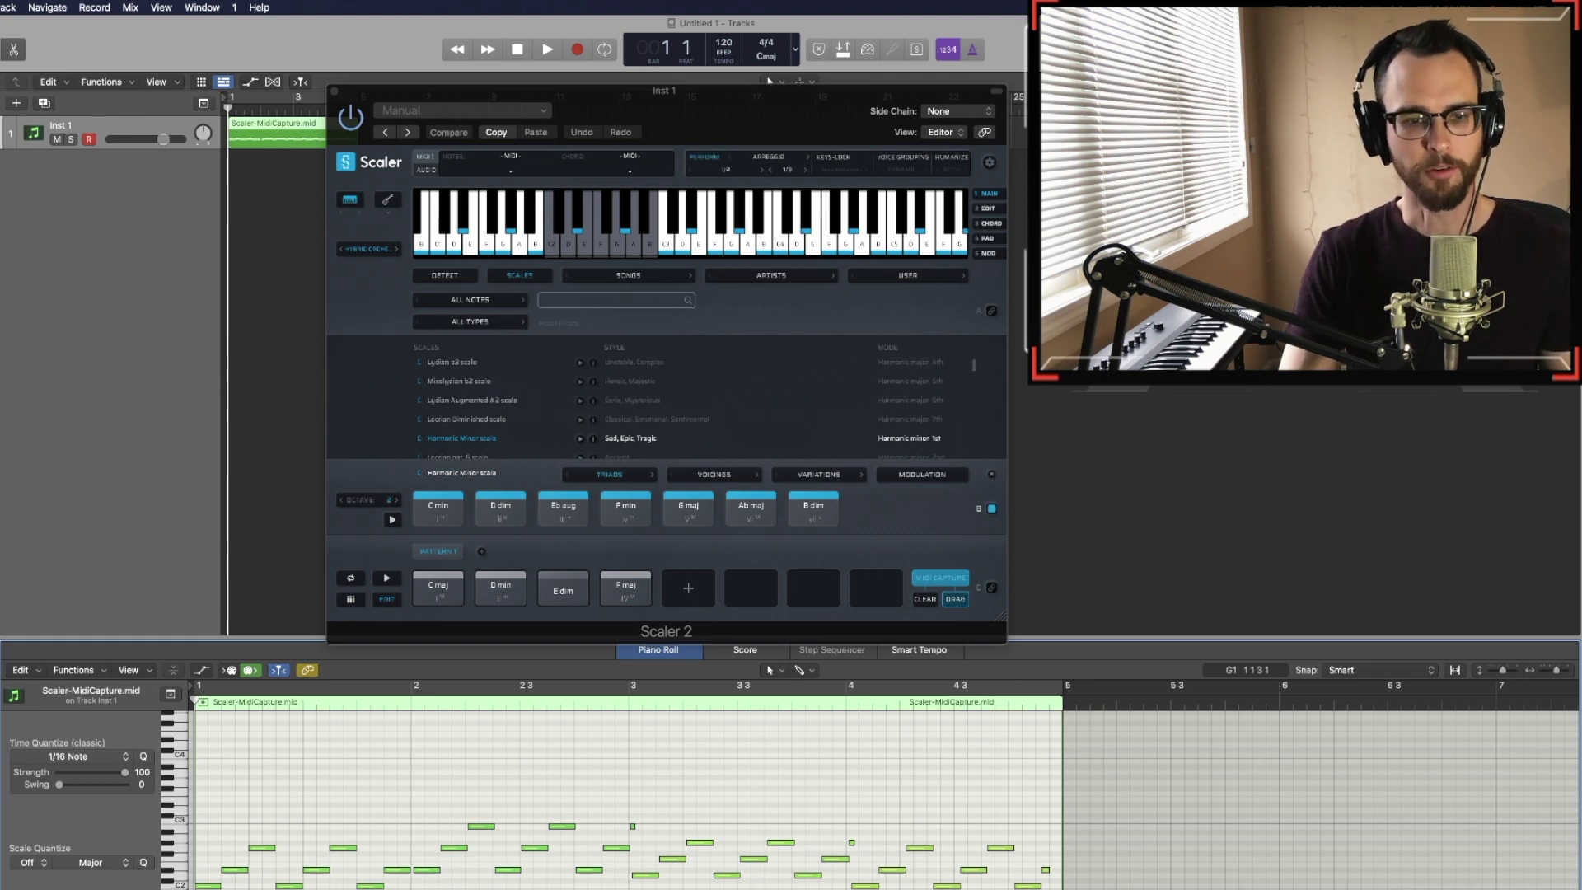
left_click(244, 868)
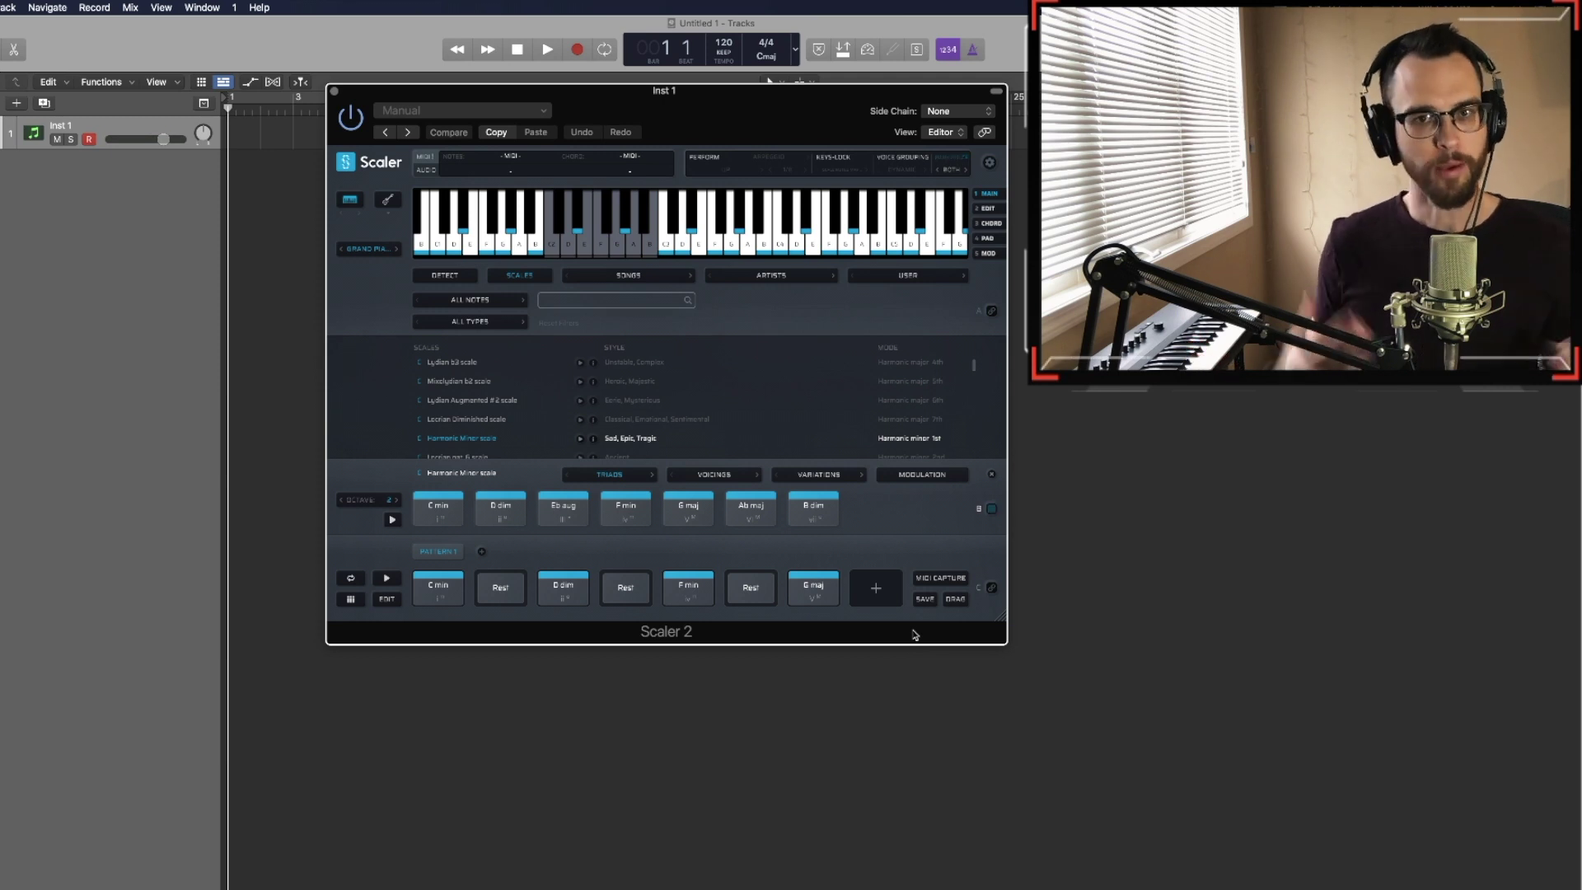
Export the C min, D dim, F min and G maj pattern with rests as a MIDI region at bar 1 of Inst 1
left_click_drag(955, 599, 235, 132)
left_click_drag(744, 108, 829, 106)
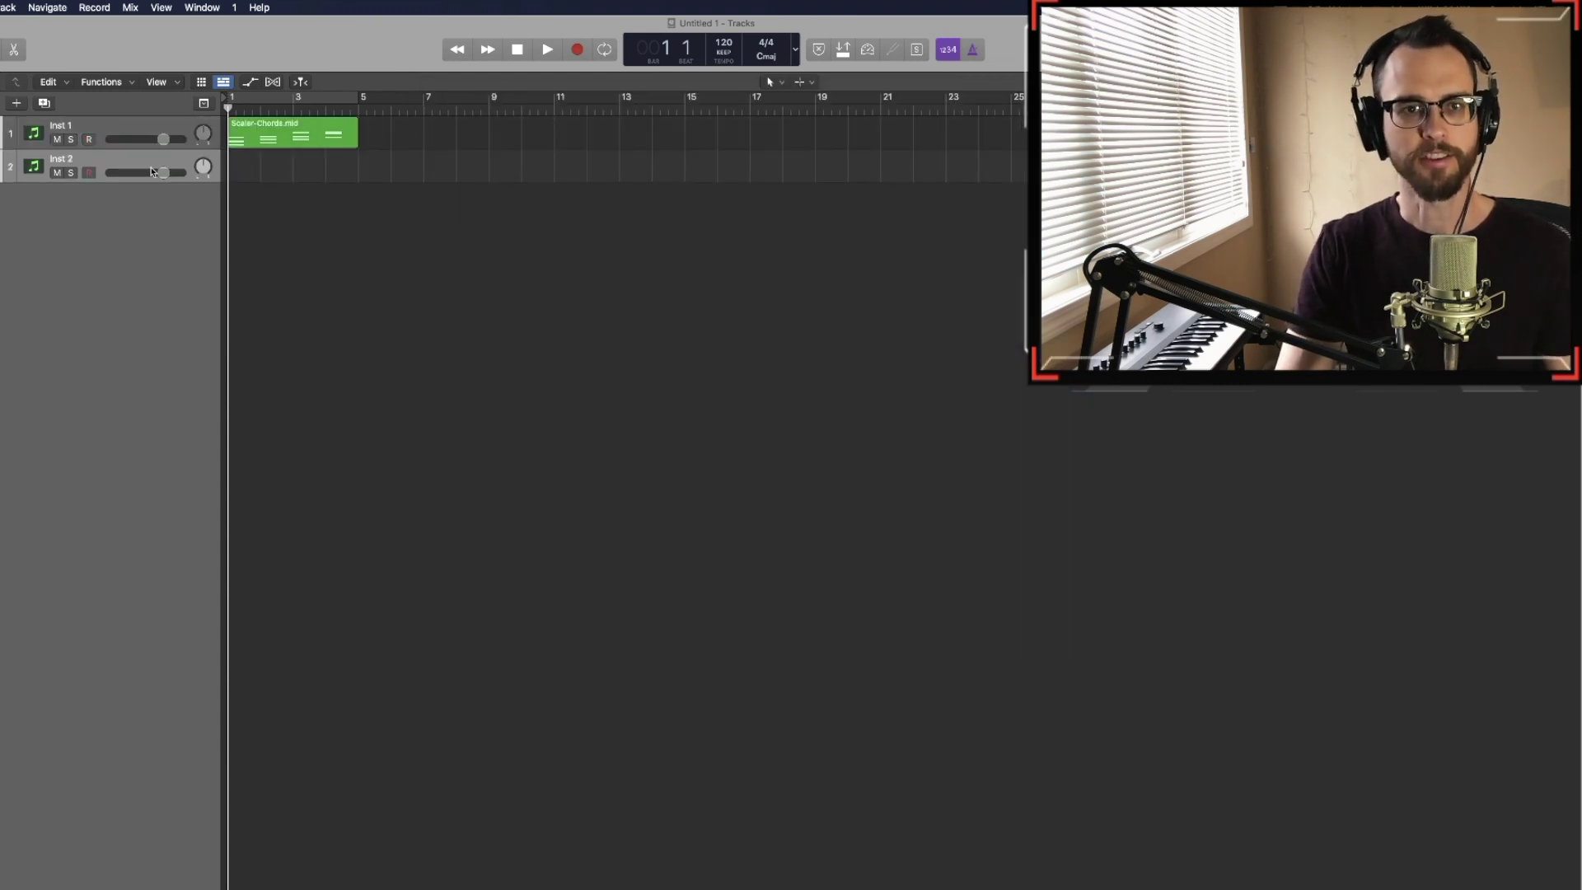
Rename the Inst 1 track as Piano and lengthen its chord notes to nearly fill each bar
double_click(80, 124)
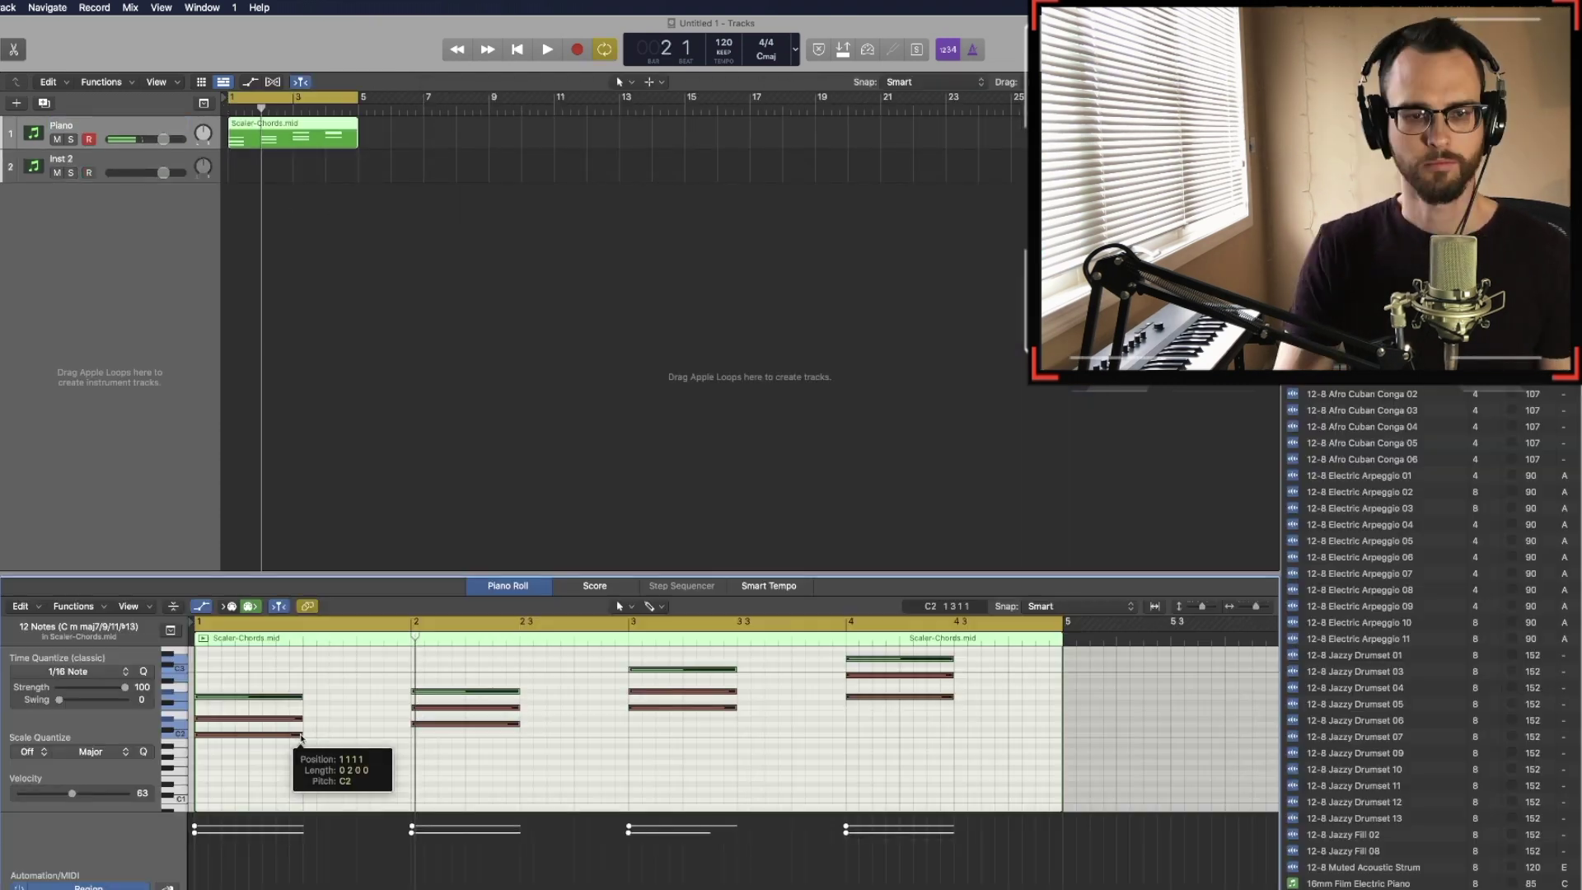
left_click_drag(301, 736, 392, 735)
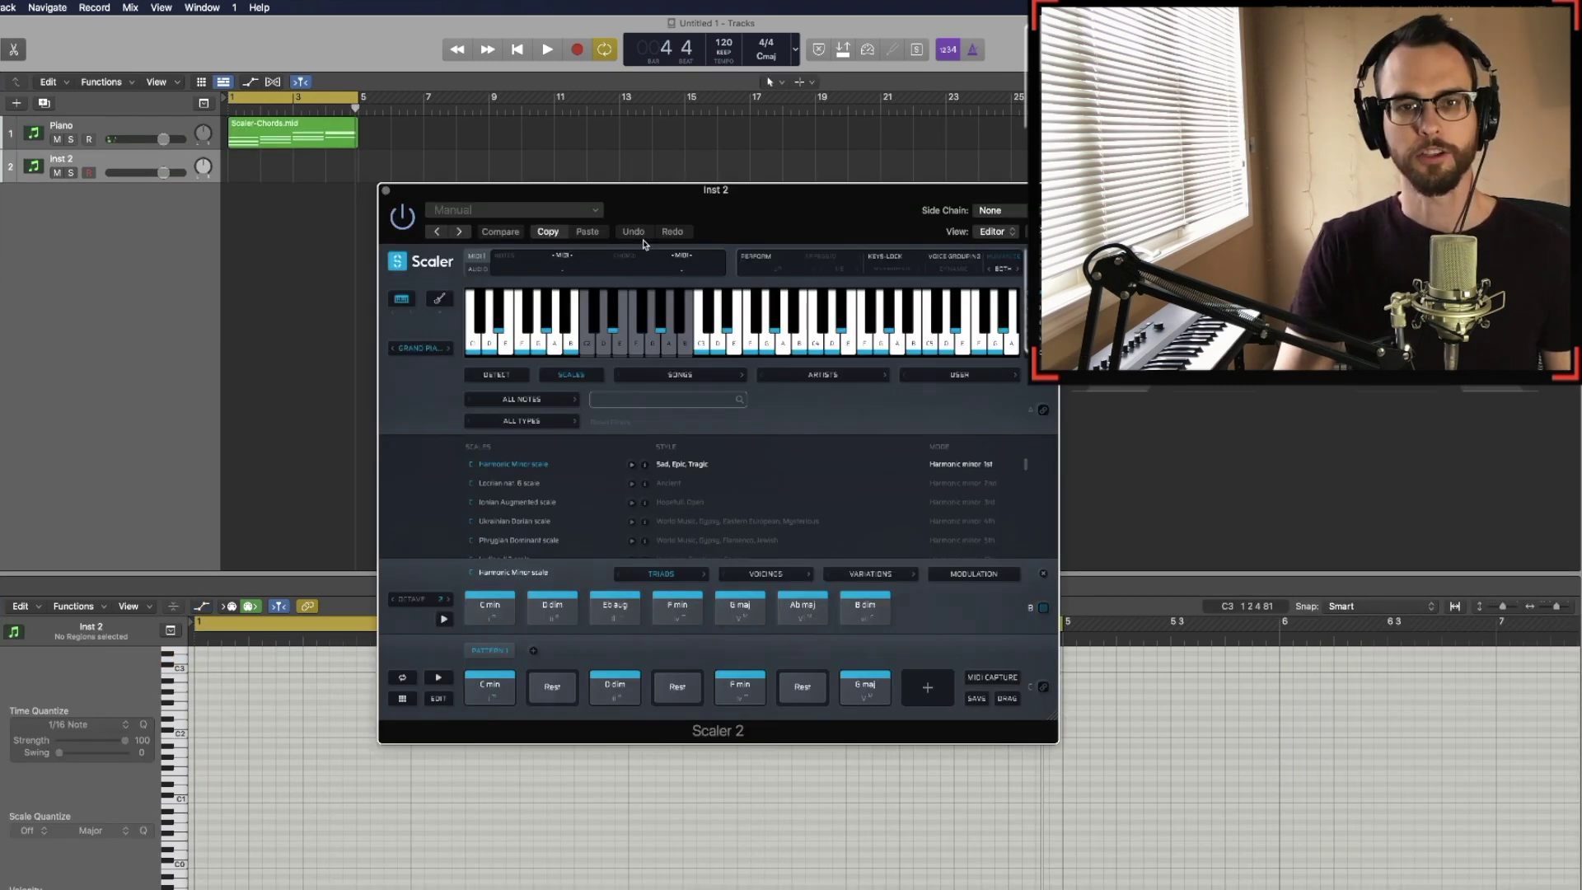
Set the Inst 2 sound to Dusty Nostalgia and turn on Keys-Lock with the Scale White Keys profile
left_click(422, 348)
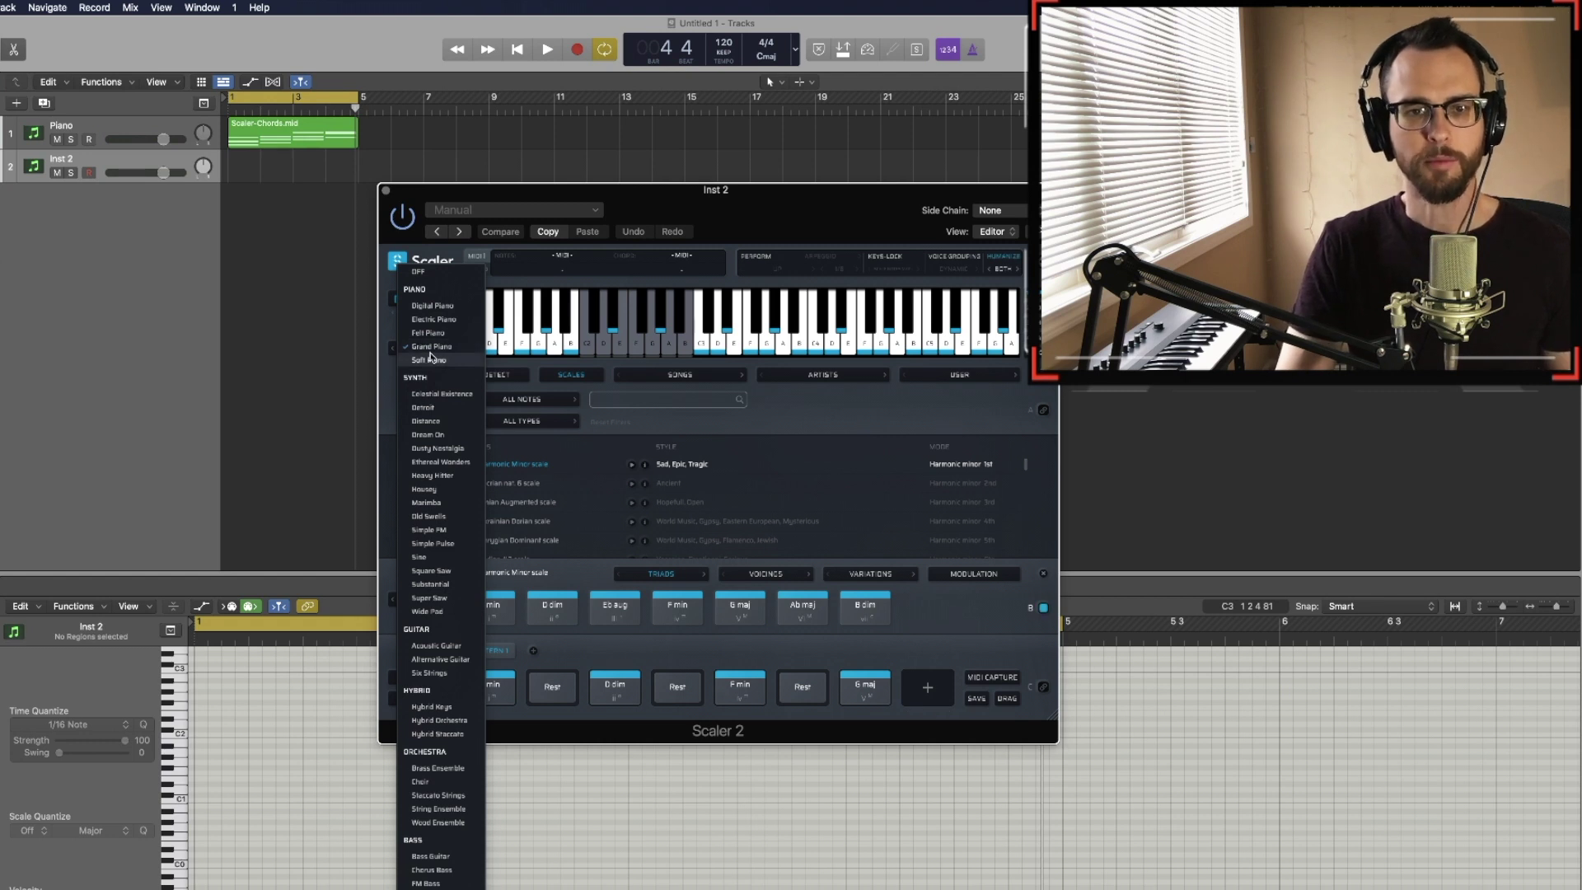
left_click(450, 450)
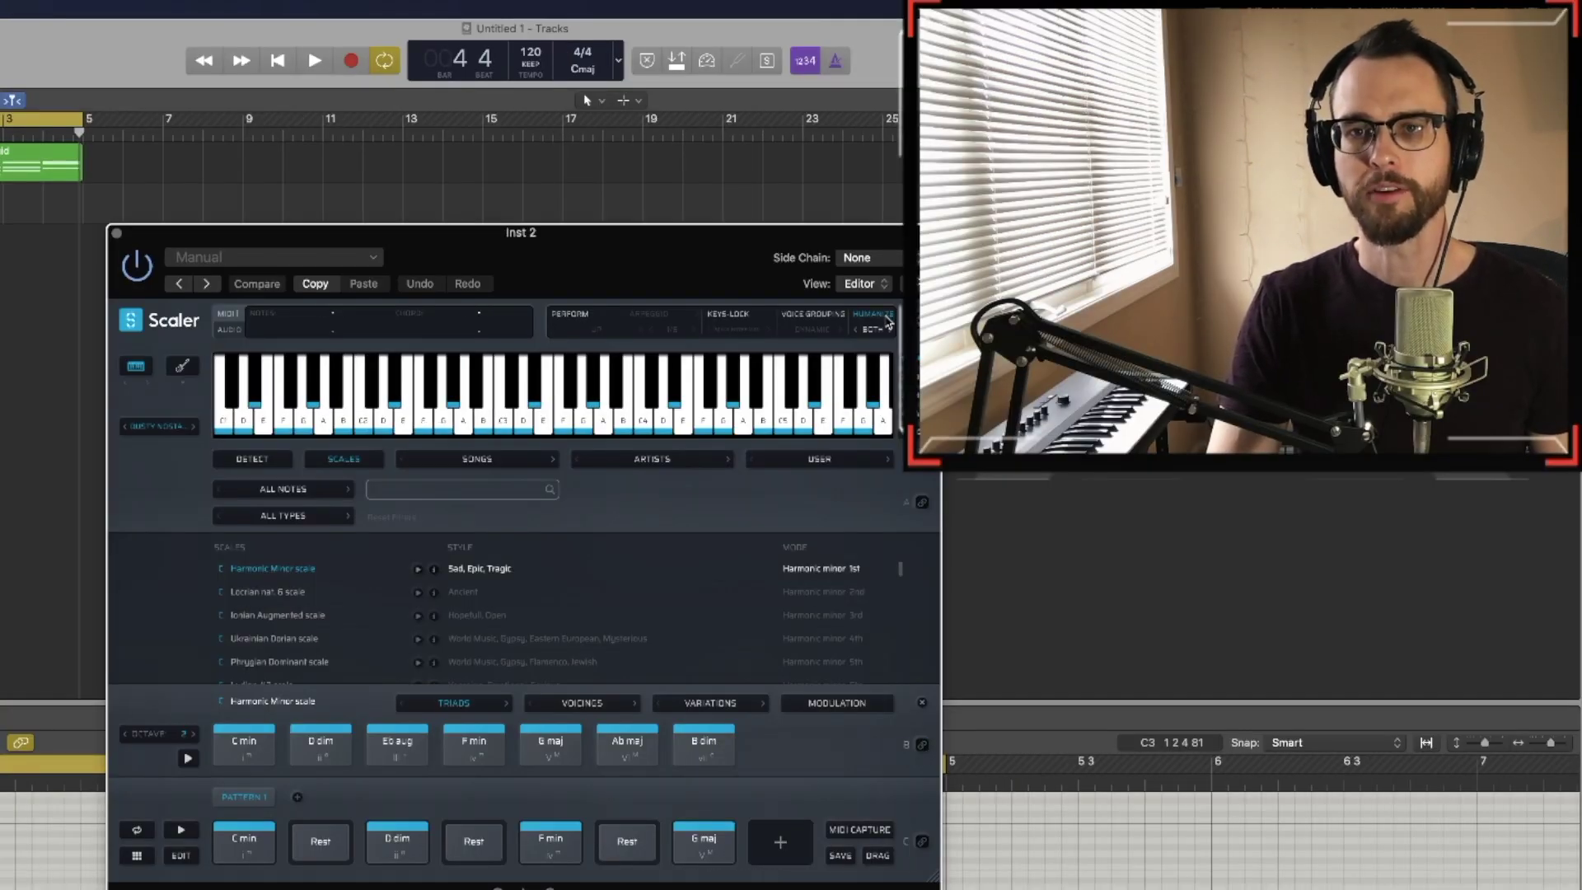
left_click(736, 319)
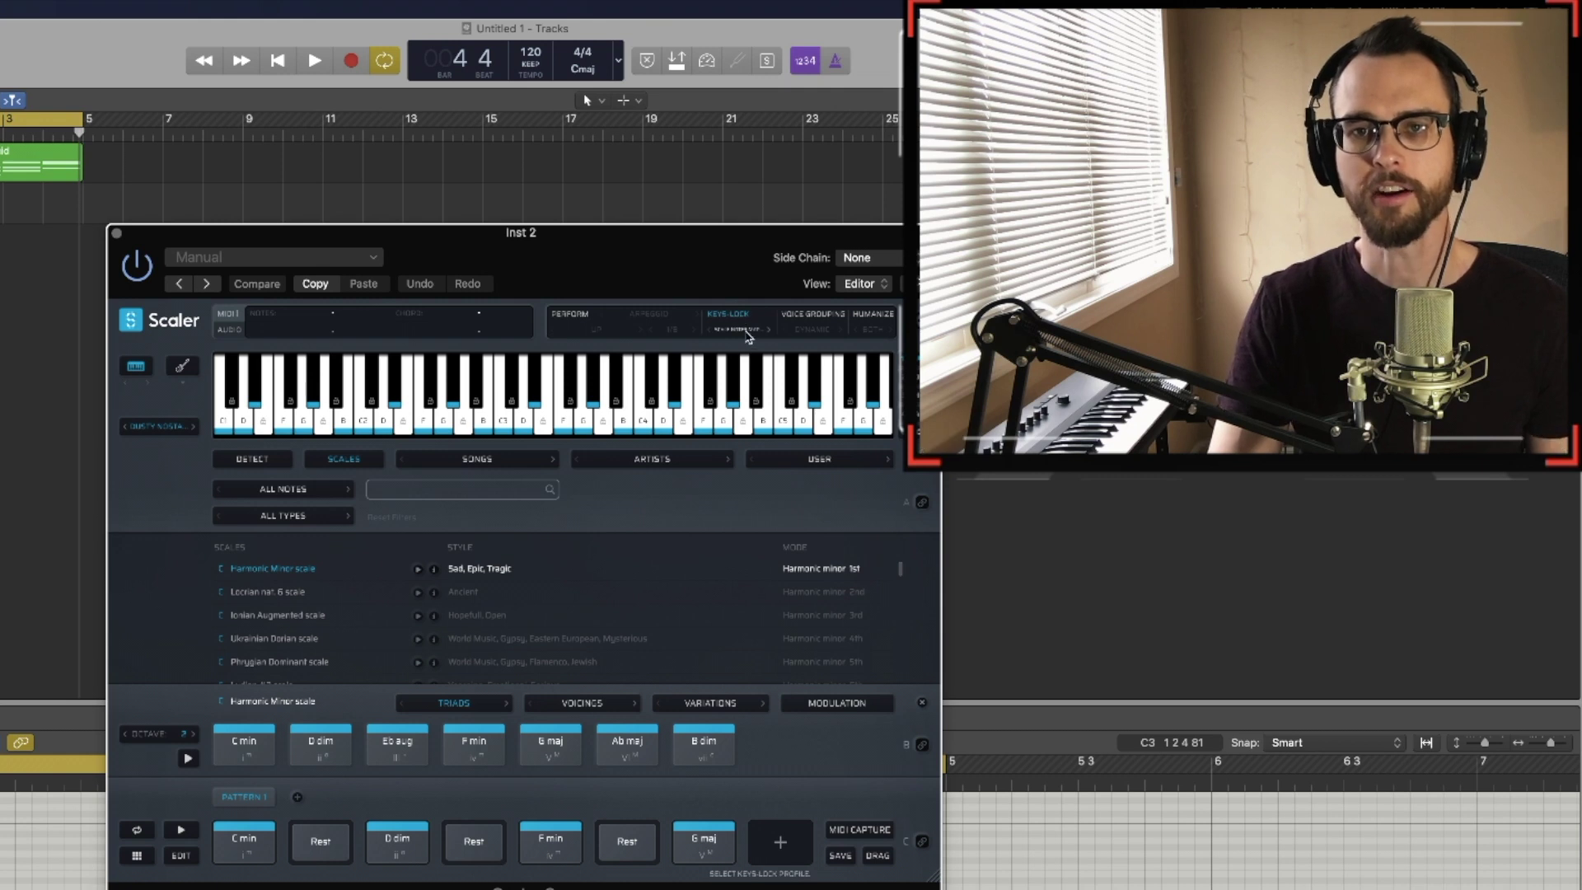
left_click(747, 331)
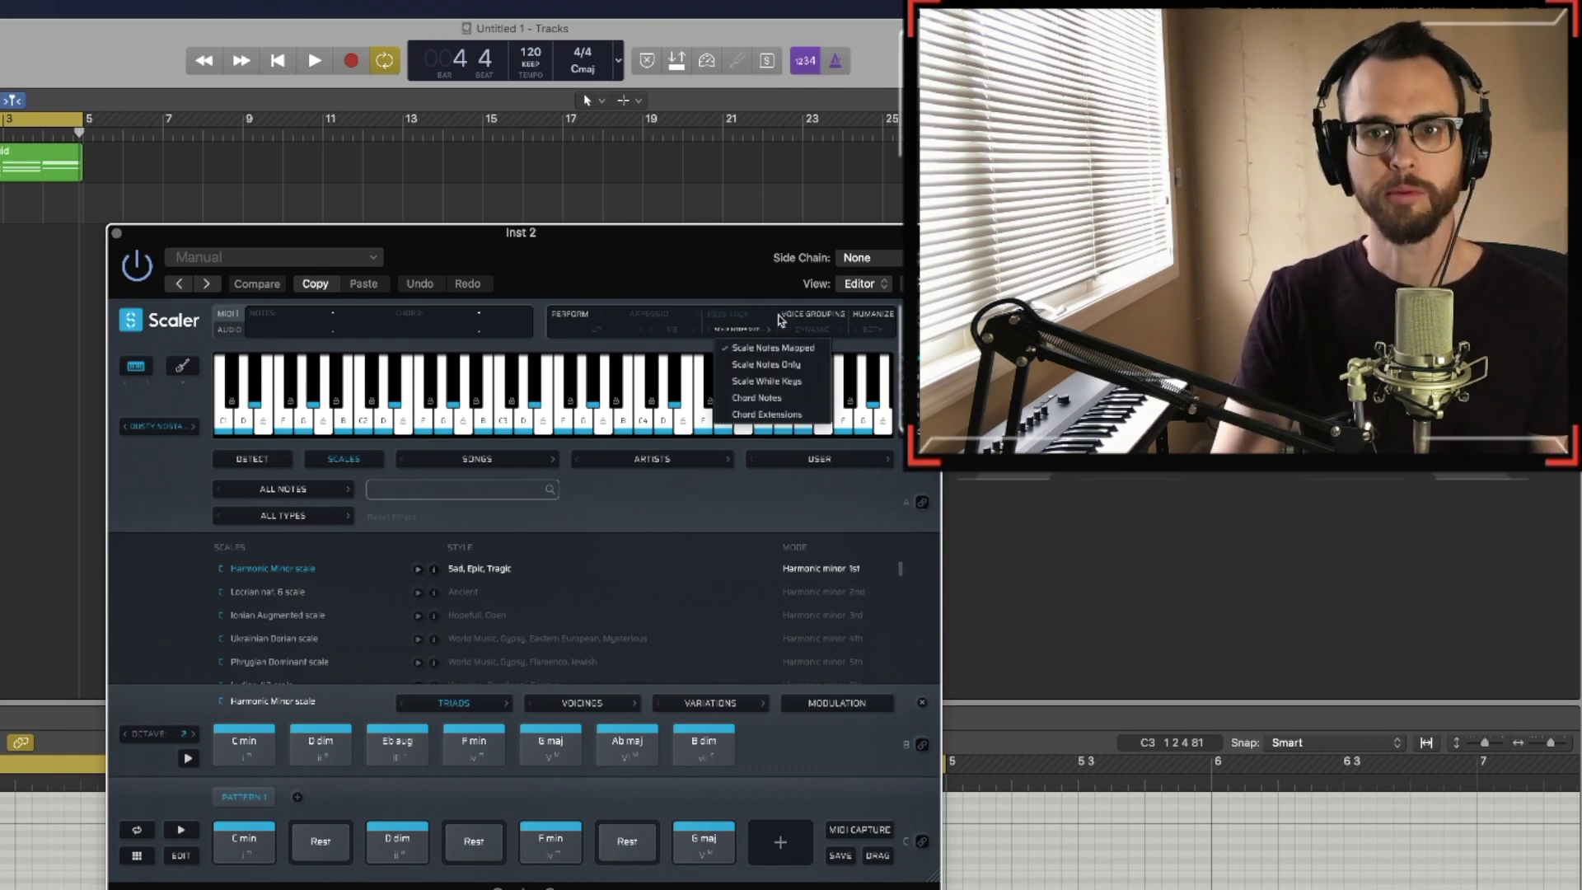
left_click(779, 382)
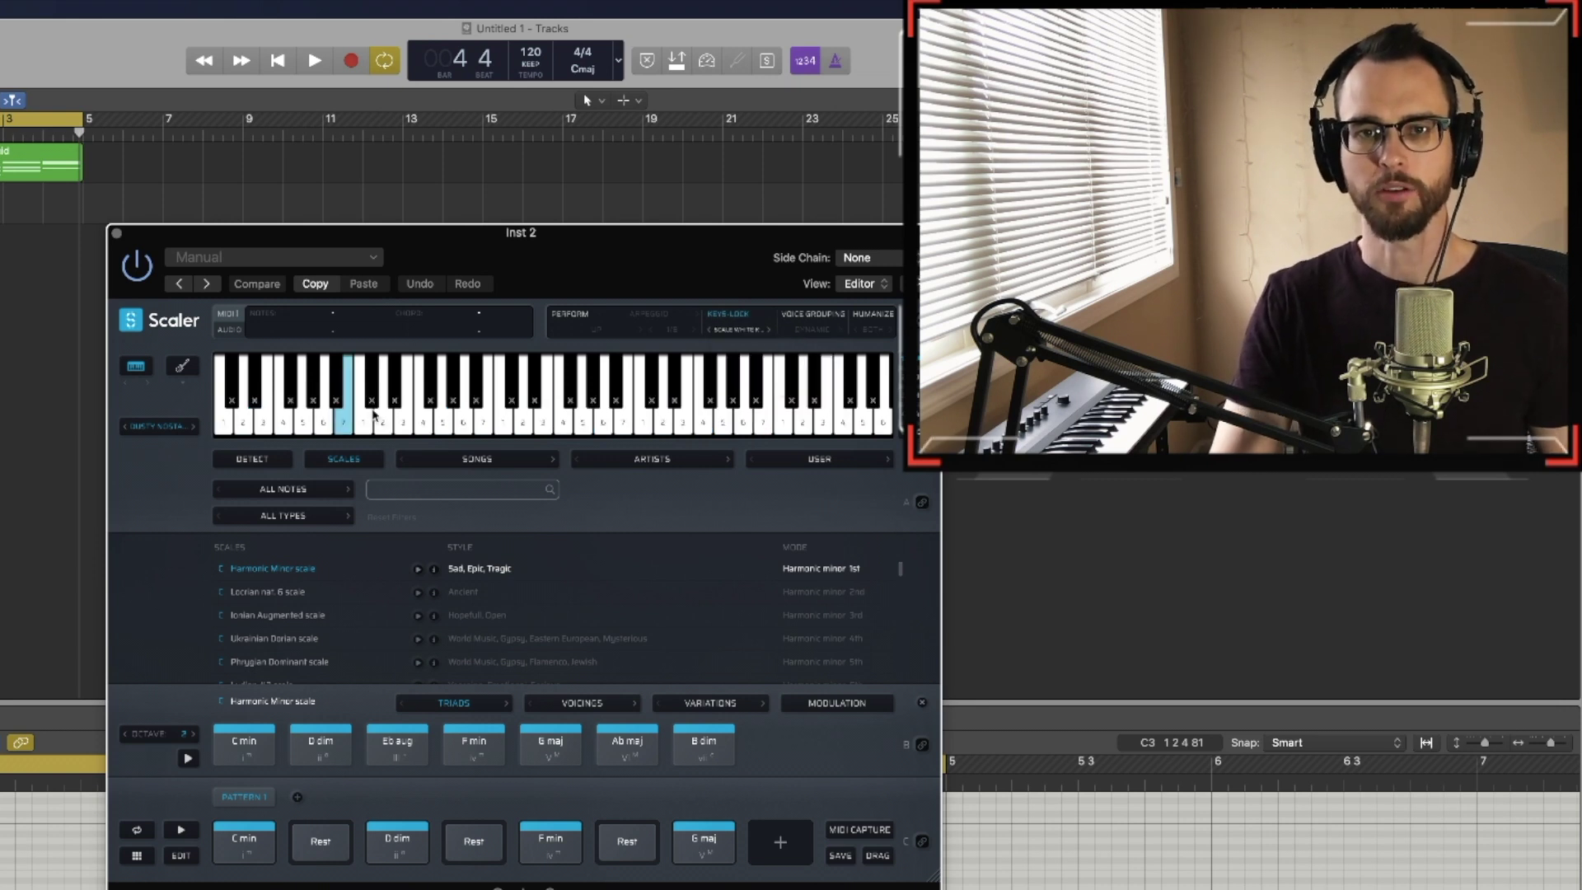
Audition single white keys across the Scaler 2 keyboard with the scale lock active
left_click(582, 412)
left_click(764, 412)
left_click(723, 412)
left_click(502, 412)
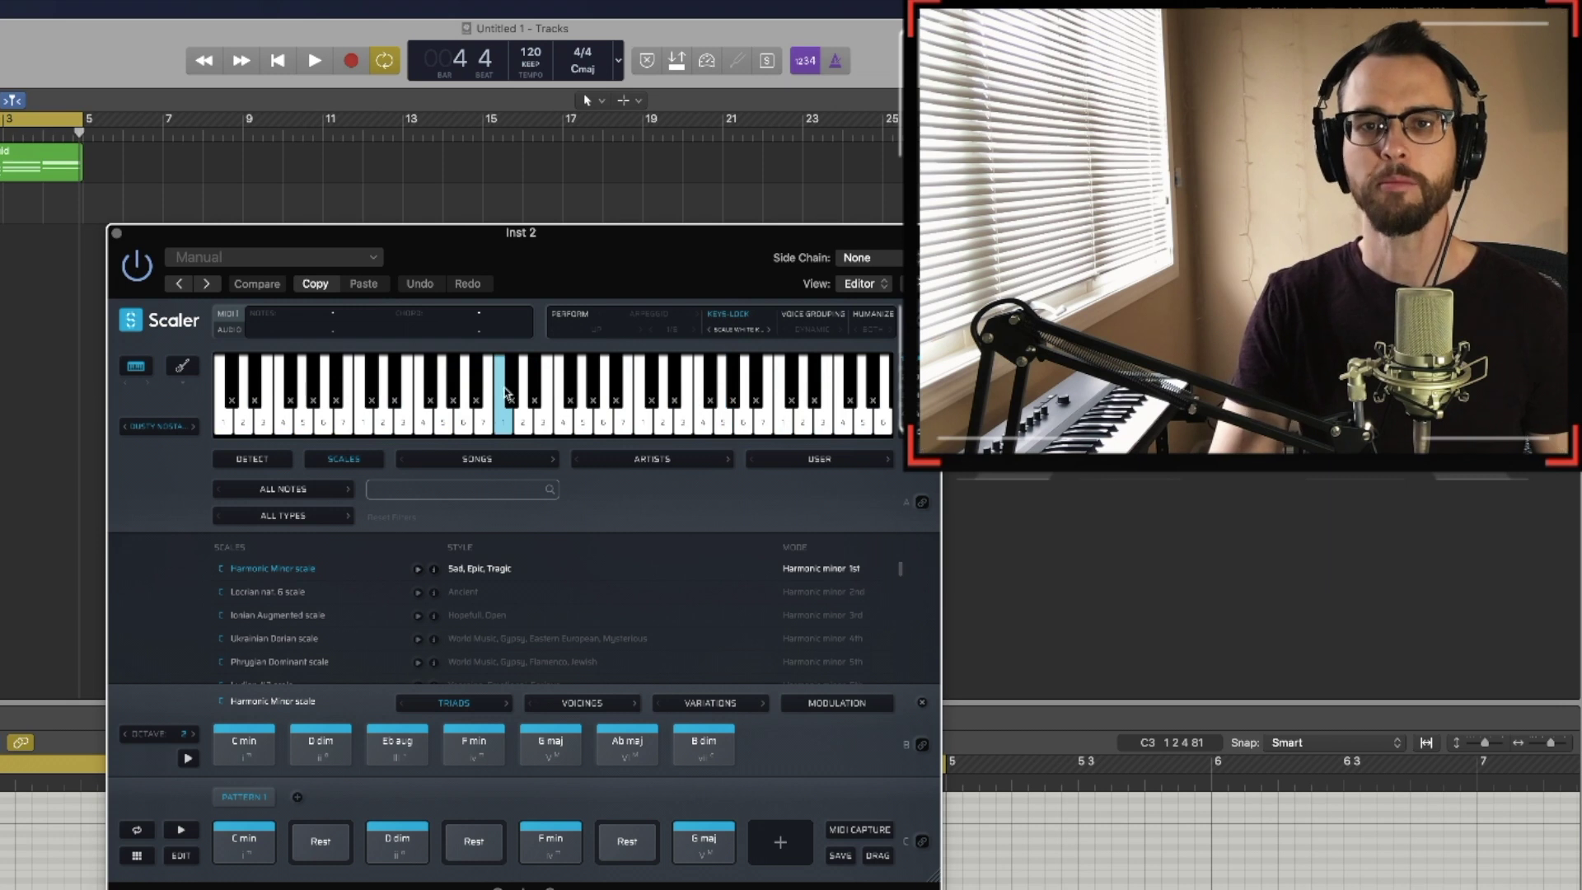
left_click(423, 412)
left_click(701, 416)
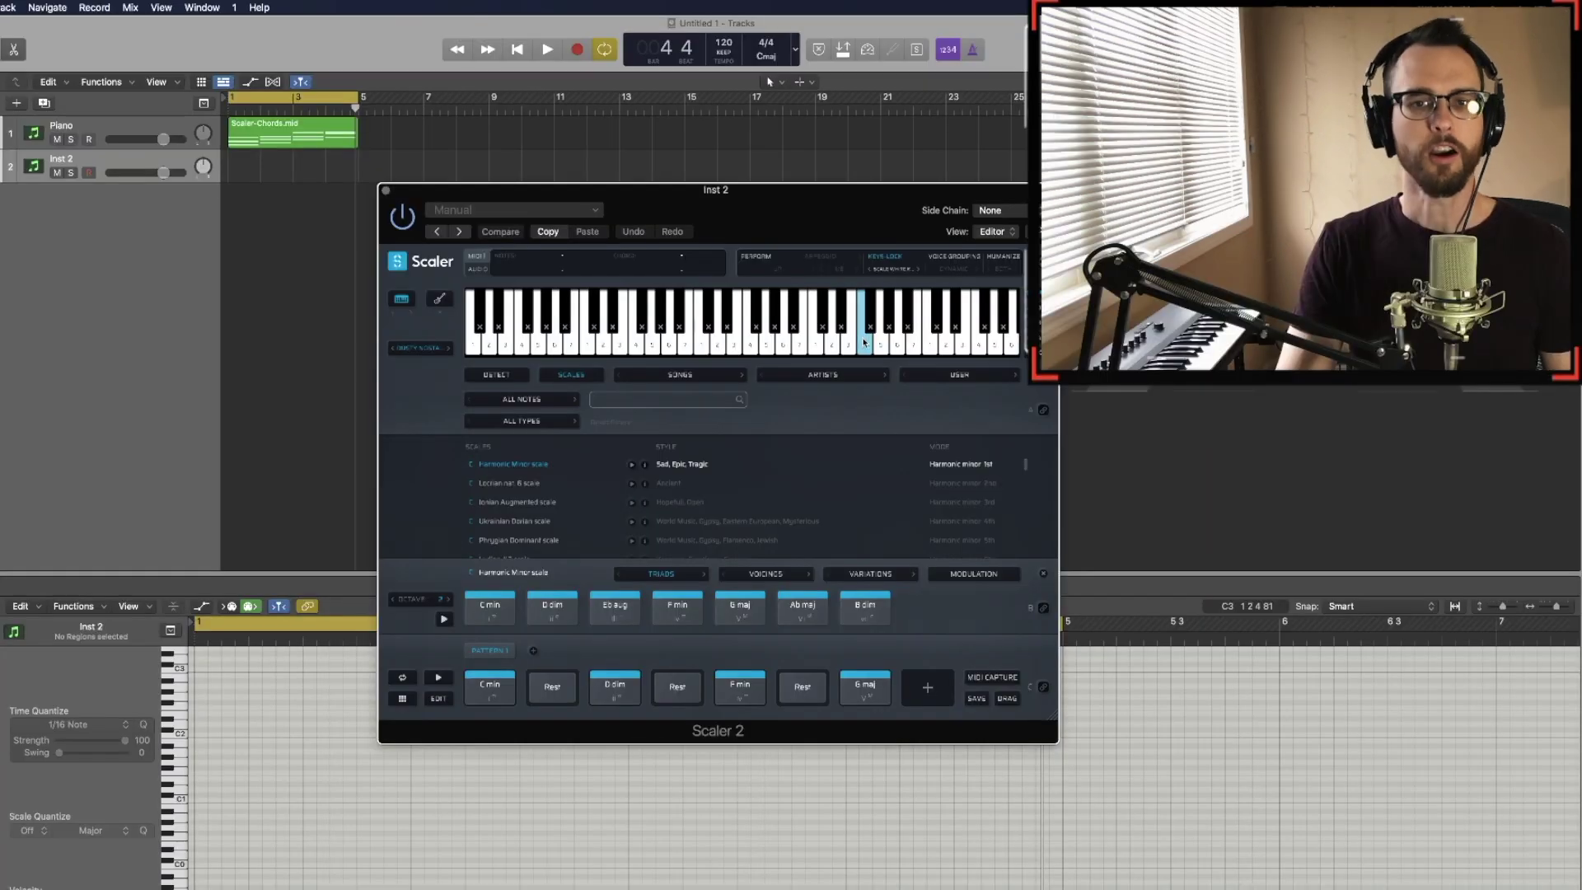
left_click(900, 344)
left_click(653, 341)
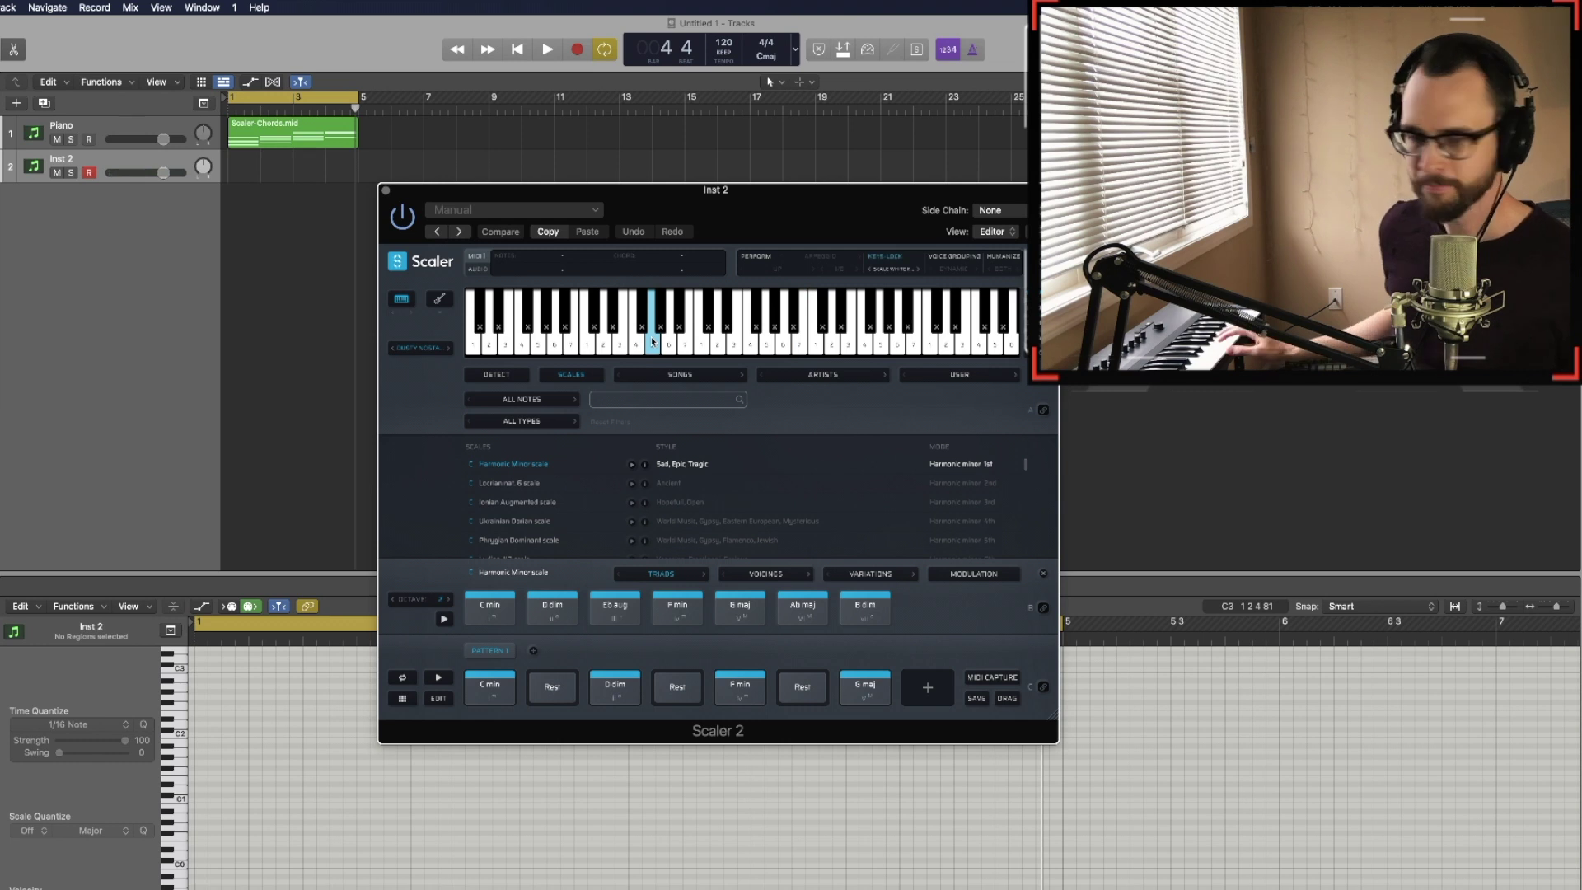
Record a four-bar melody on the Inst 2 track over the Piano chords and play both parts back
key("r")
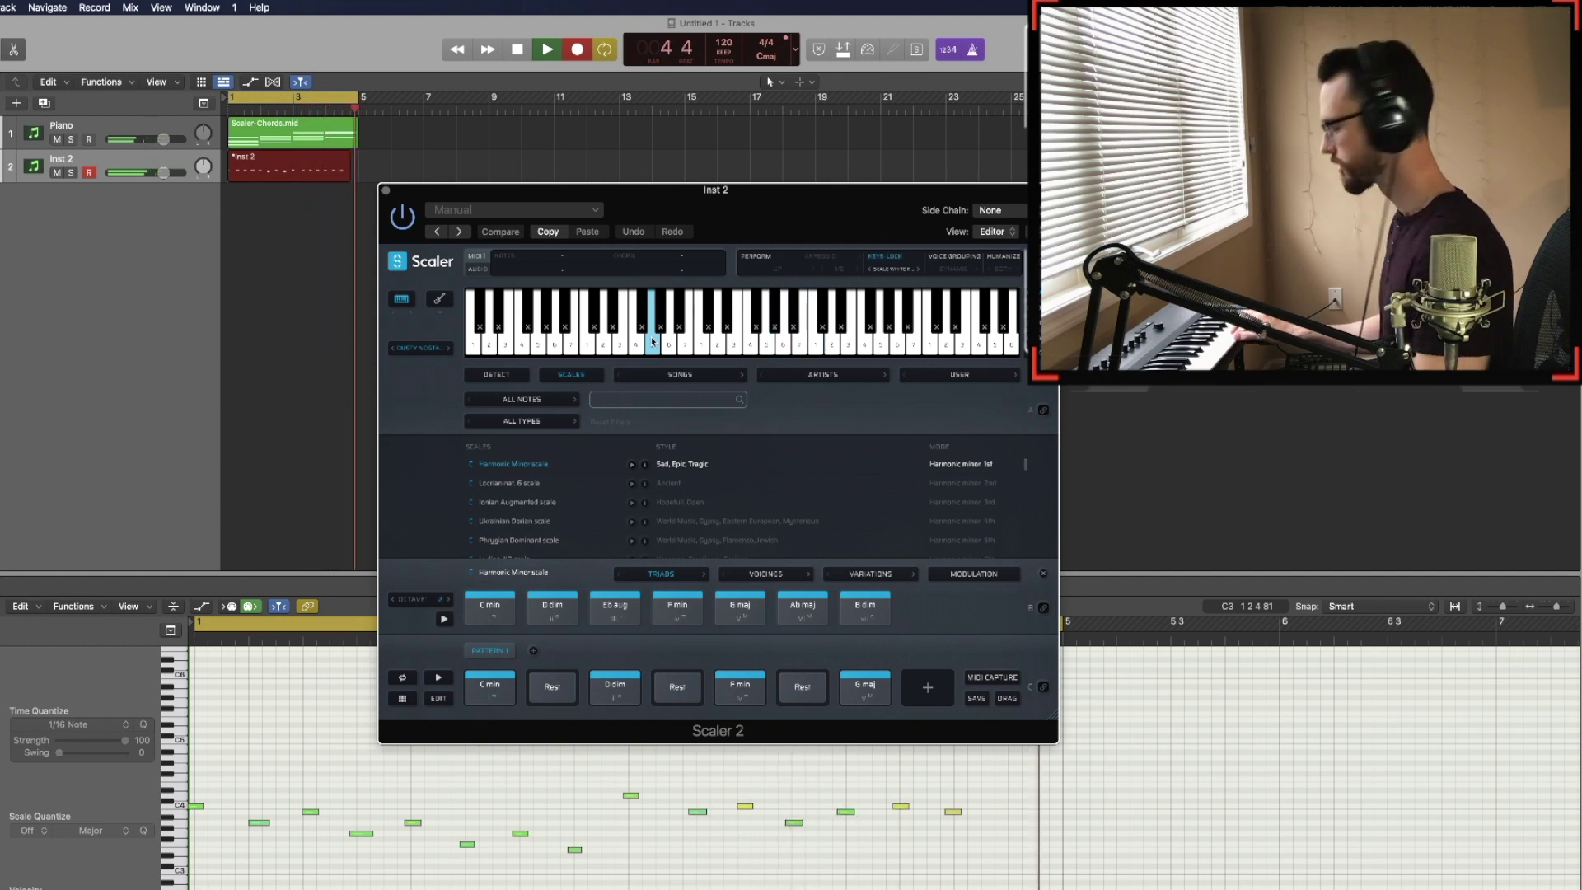
key("space")
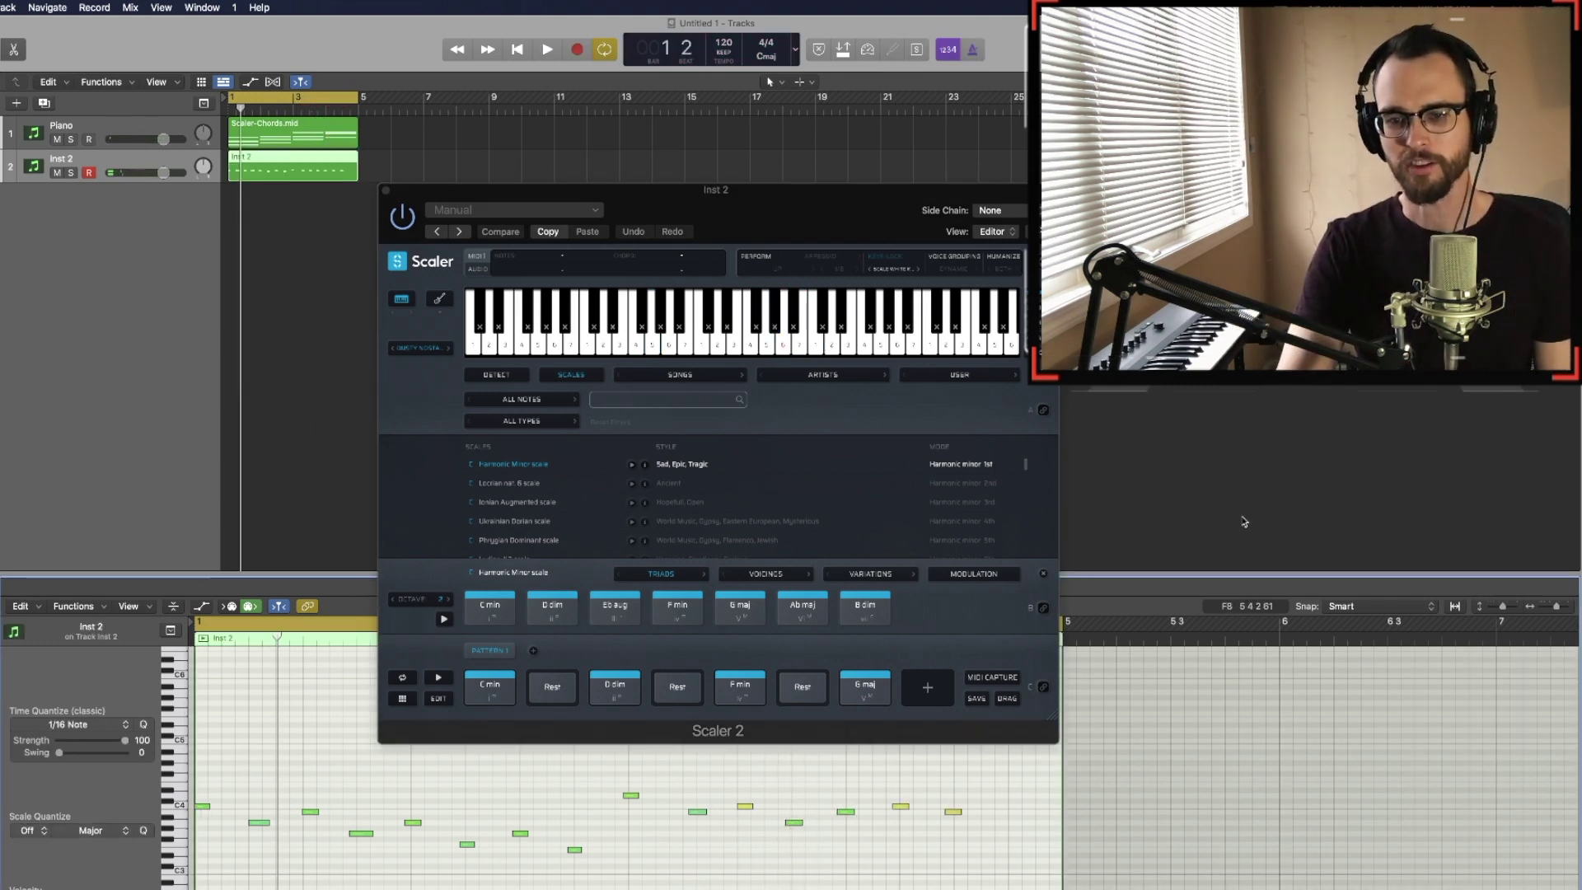
key("space")
left_click(695, 812)
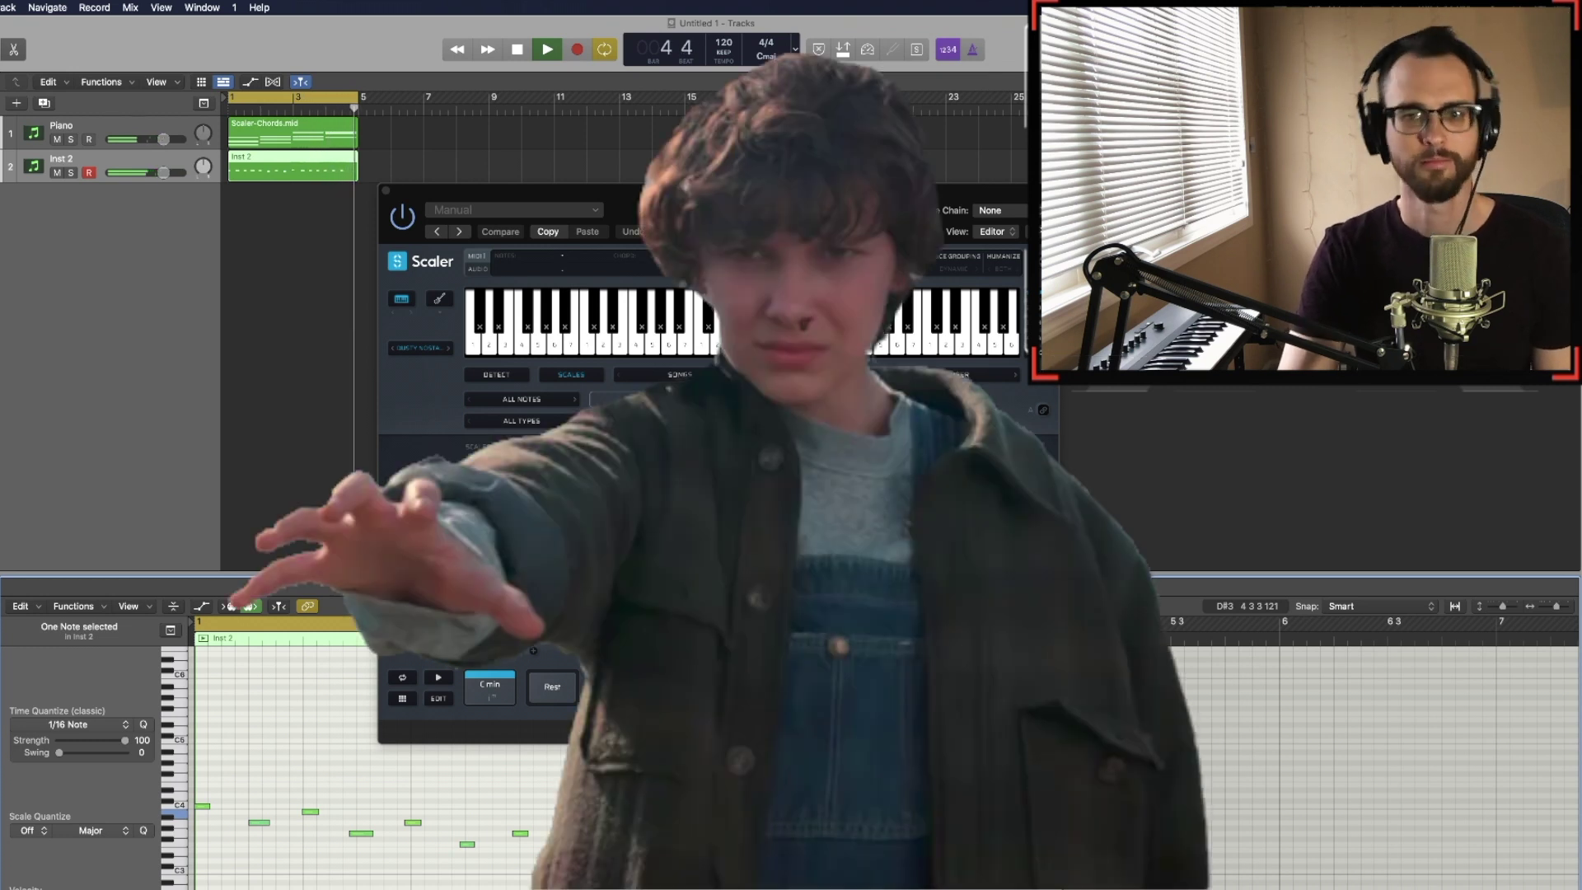
key("space")
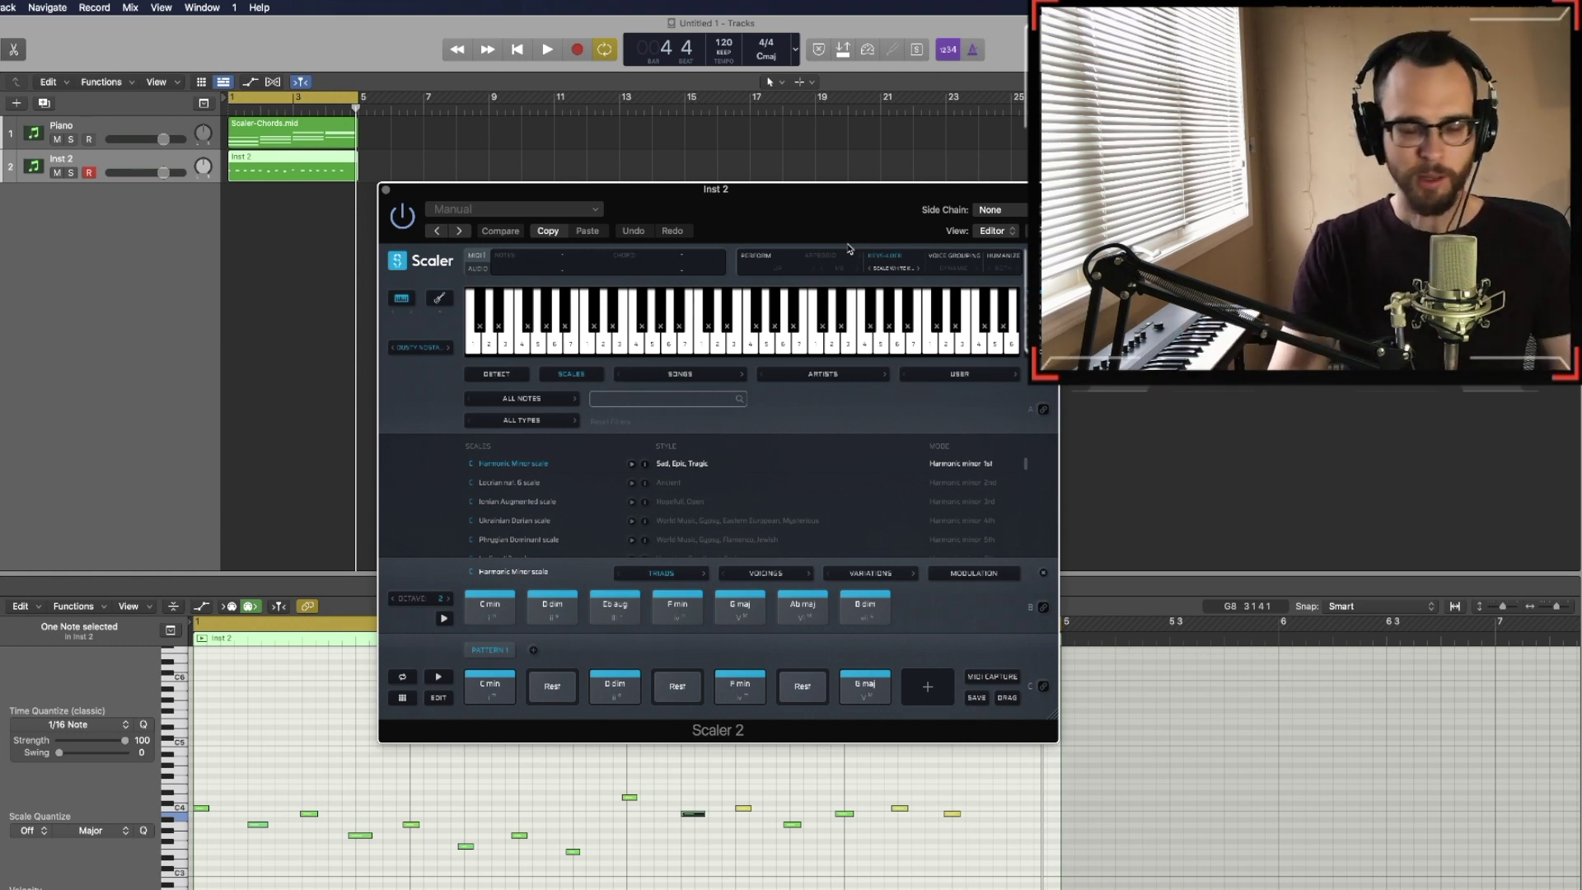
left_click(1190, 501)
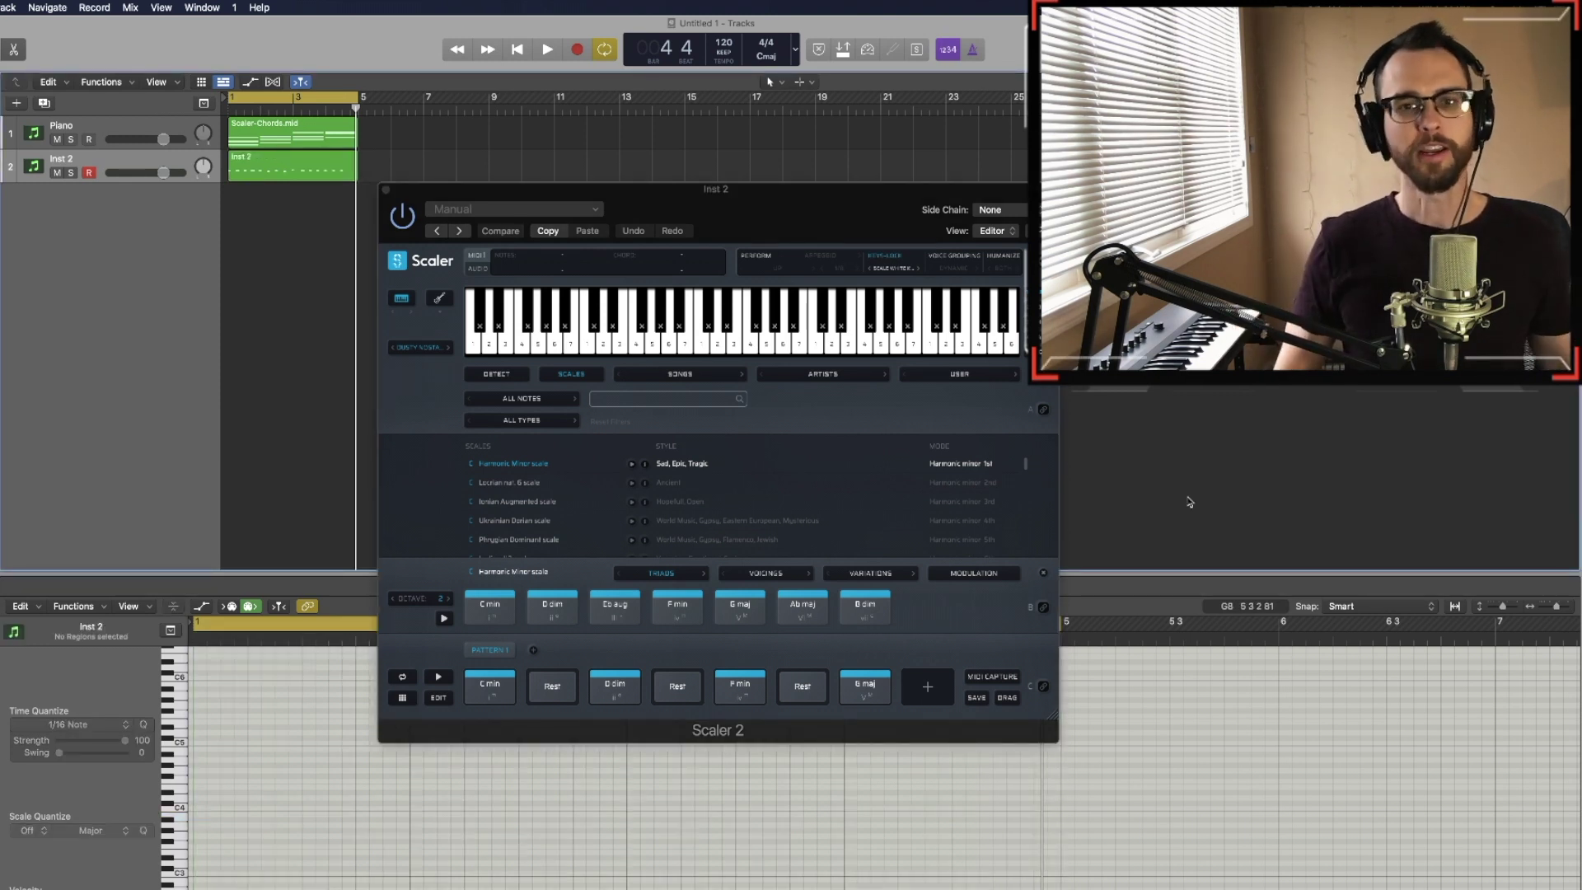
Turn on Perform mode with the Arpeggio articulation on Inst 2 and review its pattern options
left_click(663, 375)
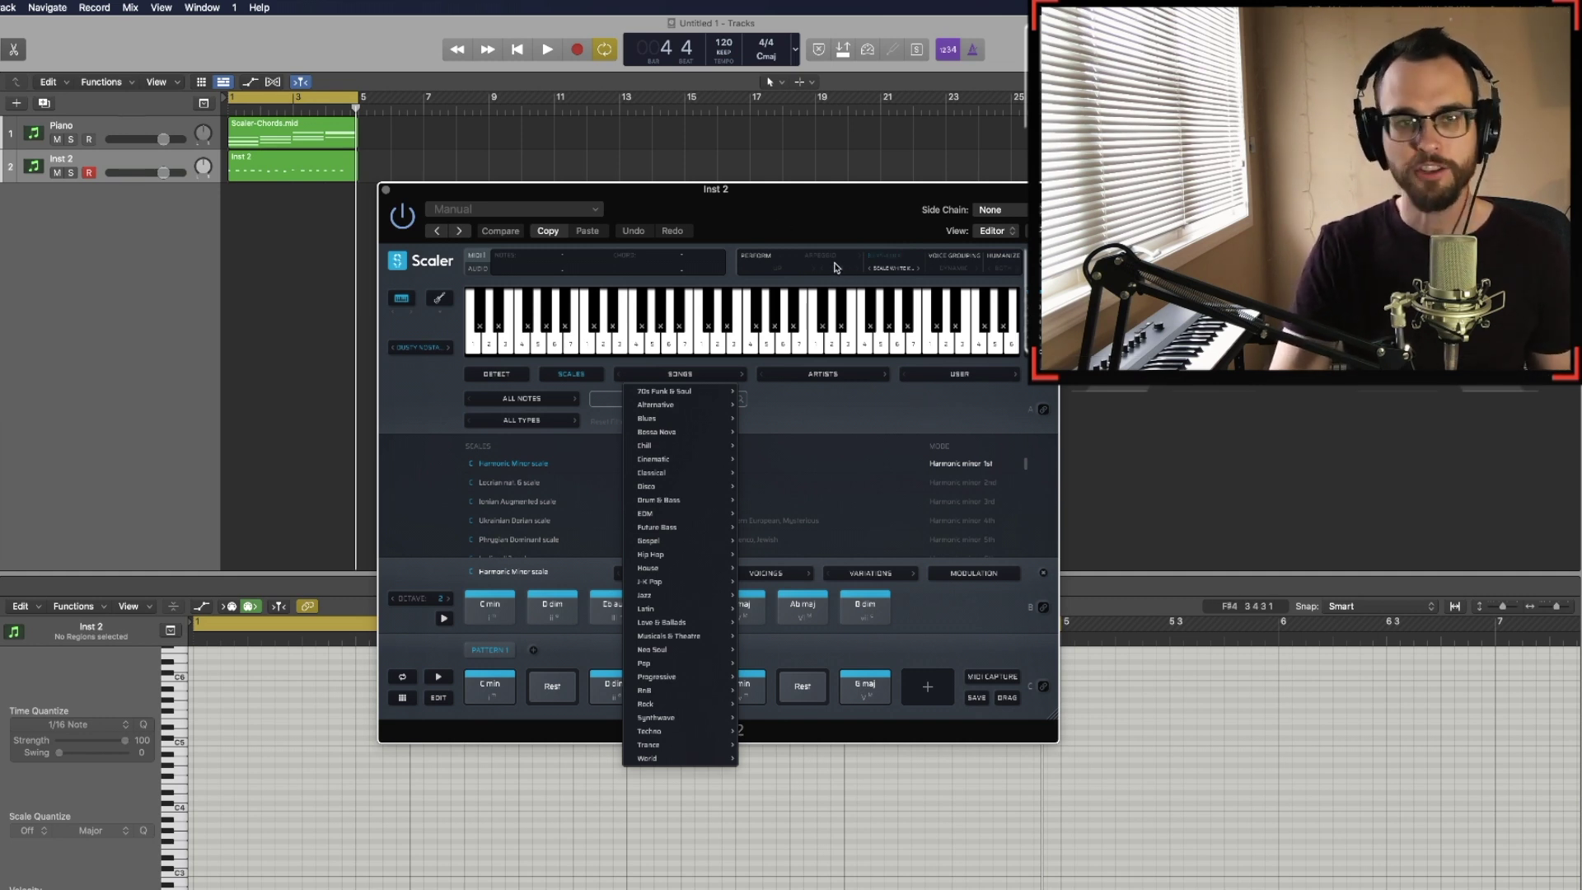
left_click(835, 264)
left_click(779, 272)
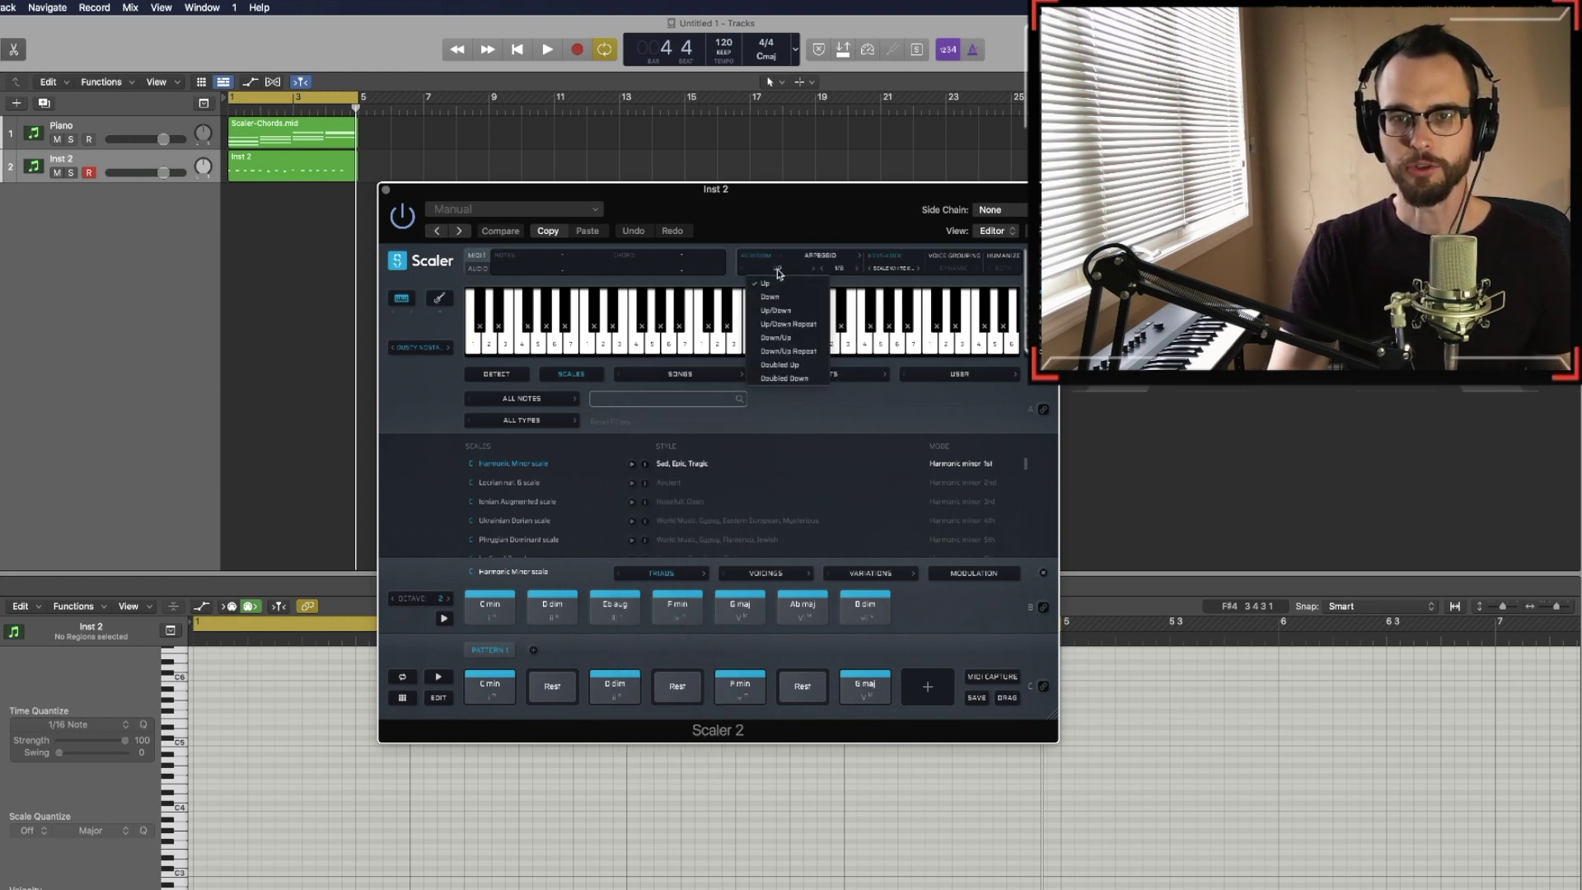
left_click(762, 262)
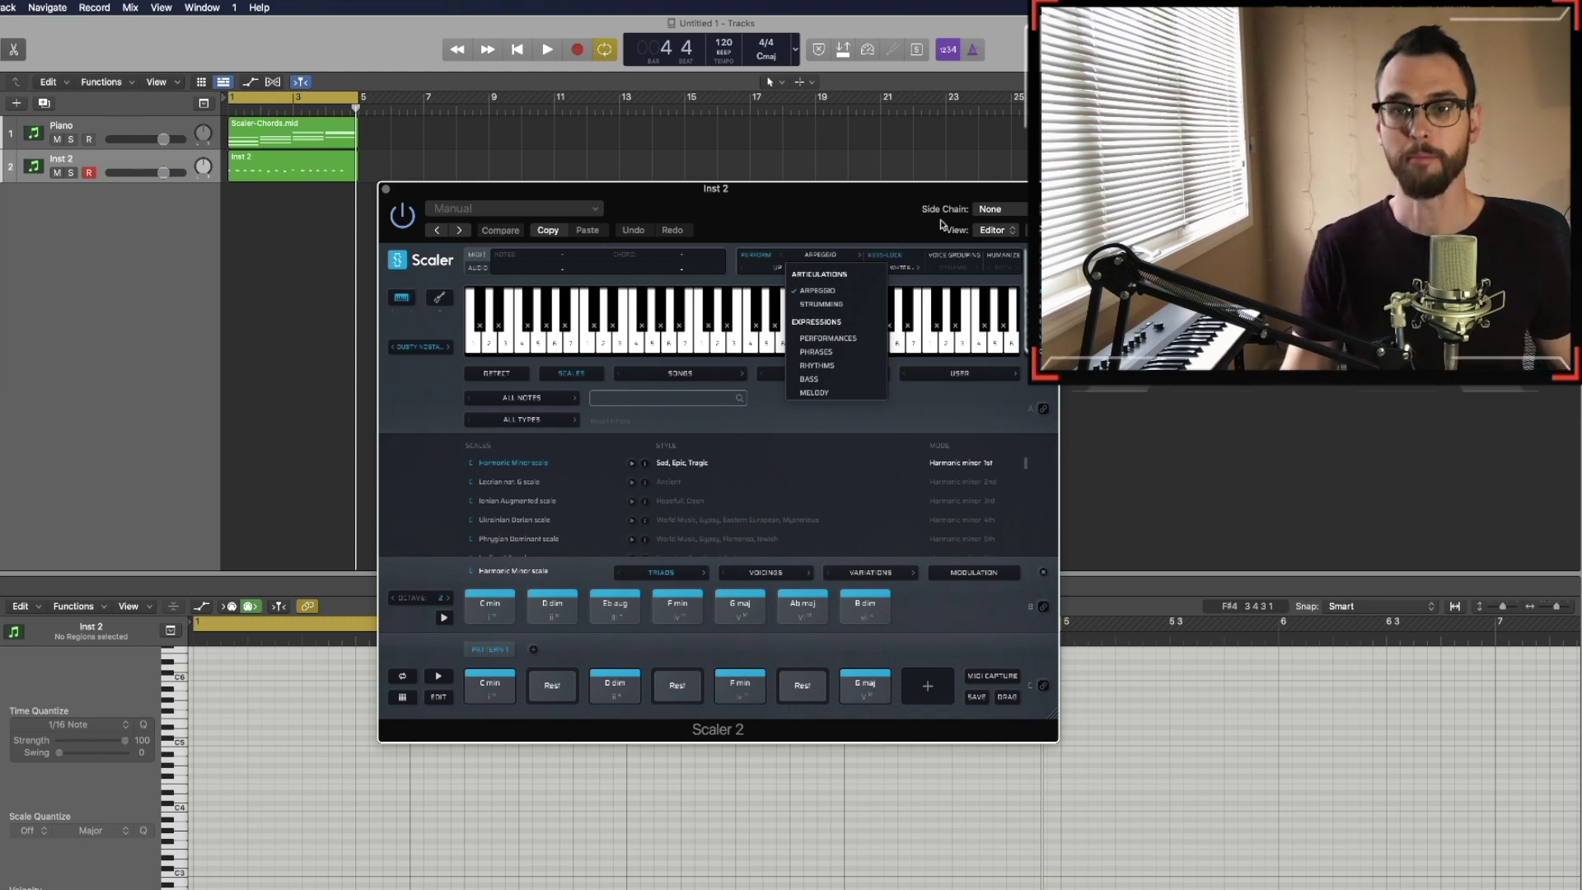
Open the Synthwave category of the song chord sets
left_click(681, 375)
left_click(681, 375)
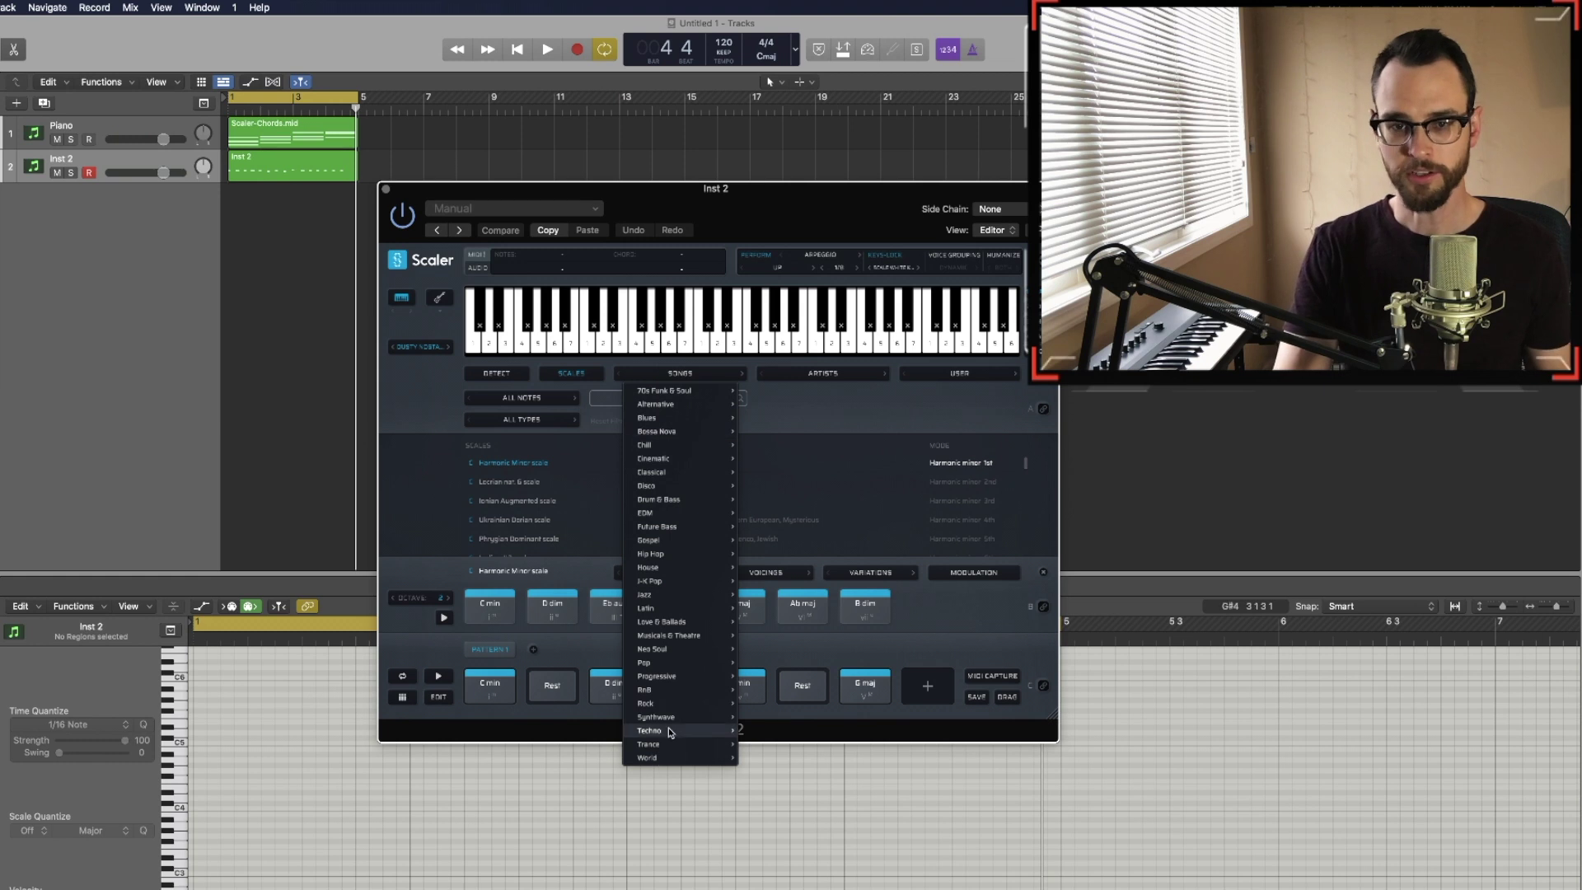
mouse_move(663, 717)
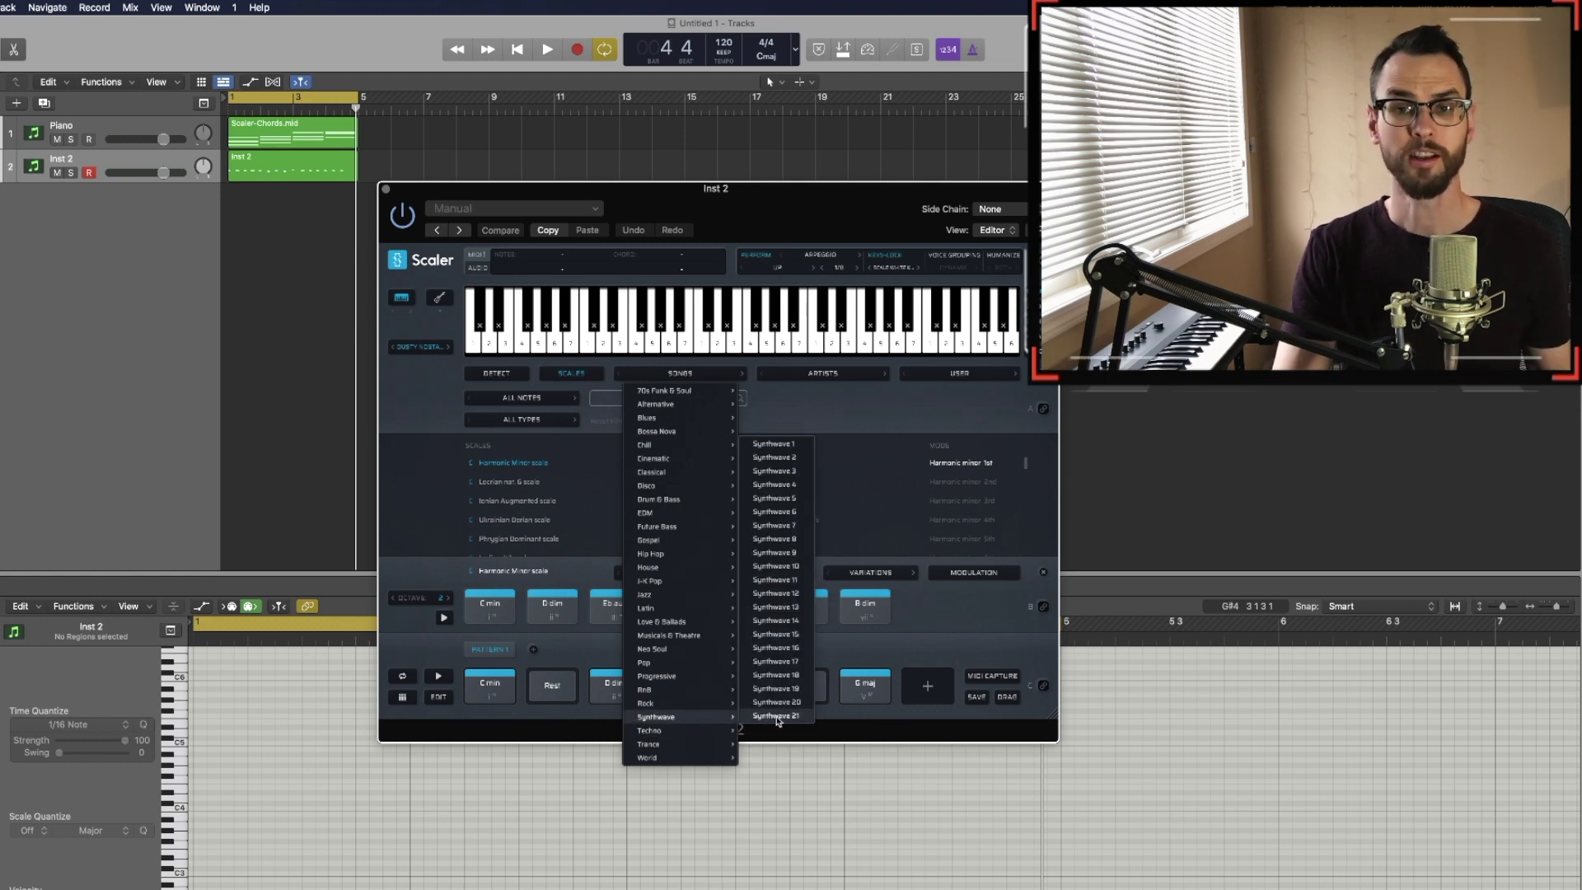